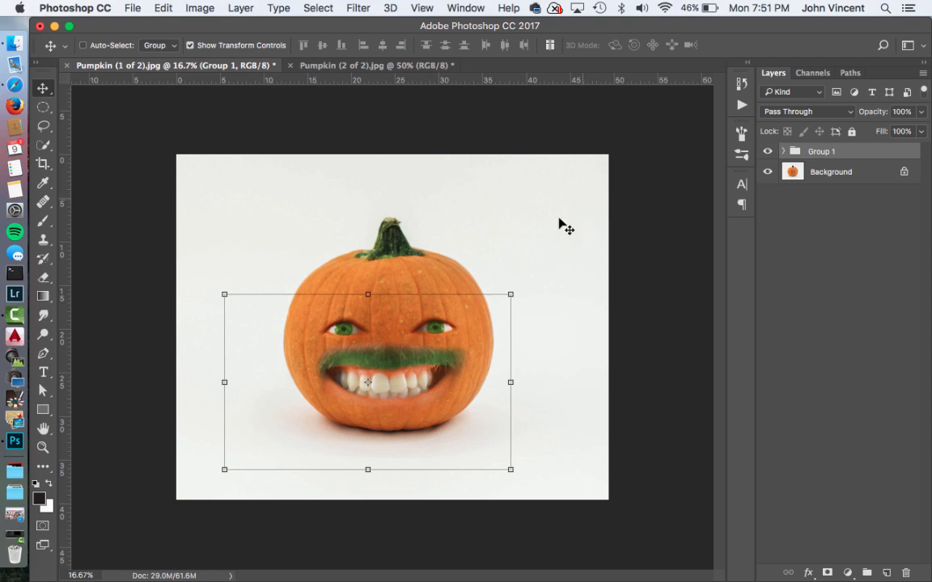
# - Hide Group 1 to view the plain pumpkin, and look at the source portrait in Pumpkin (2 of 2).jpg
pyautogui.click(872, 180)
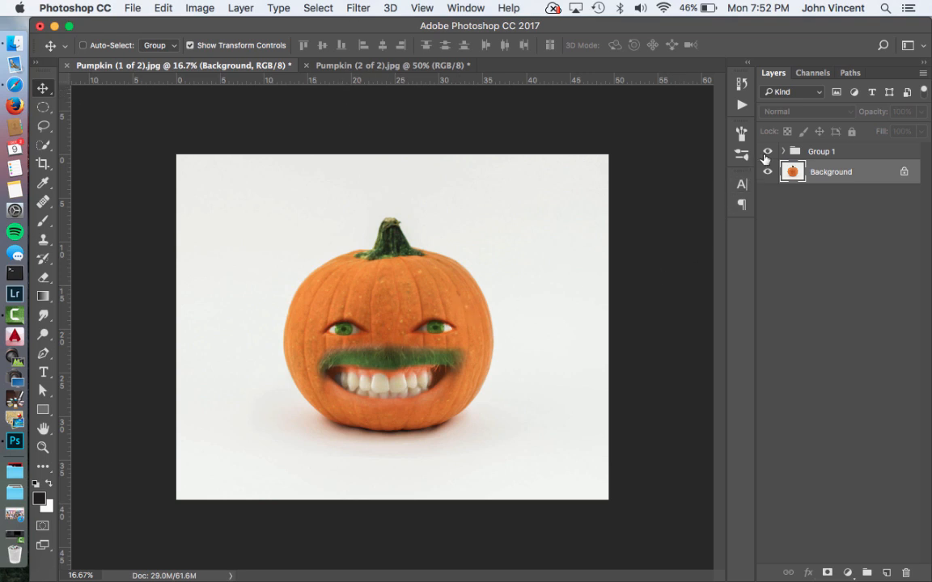
pyautogui.click(766, 152)
pyautogui.click(766, 153)
pyautogui.click(767, 153)
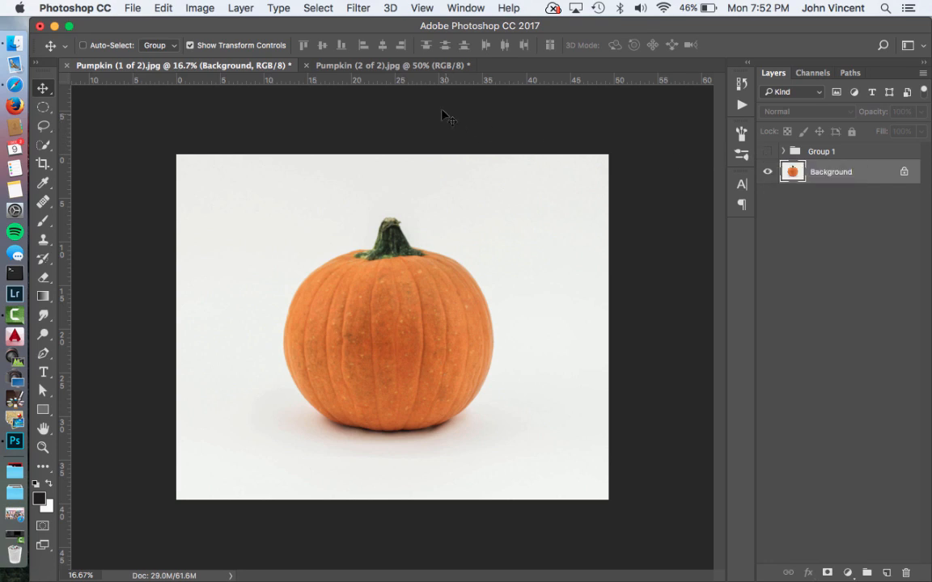
pyautogui.click(374, 66)
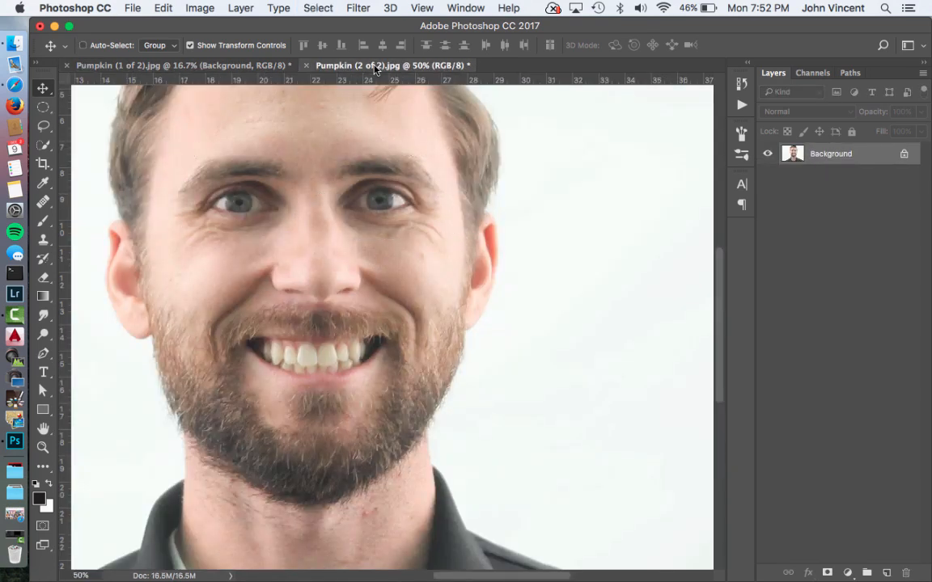
pyautogui.click(234, 66)
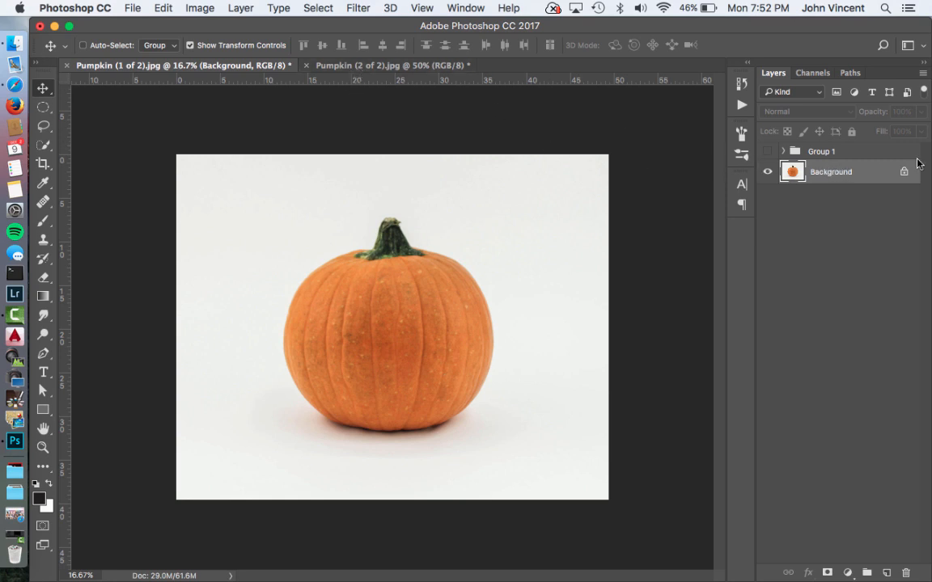
# - Delete Group 1 from Pumpkin (1 of 2).jpg, keeping only the Background layer
pyautogui.click(882, 154)
pyautogui.moveTo(859, 152); pyautogui.dragTo(907, 573)
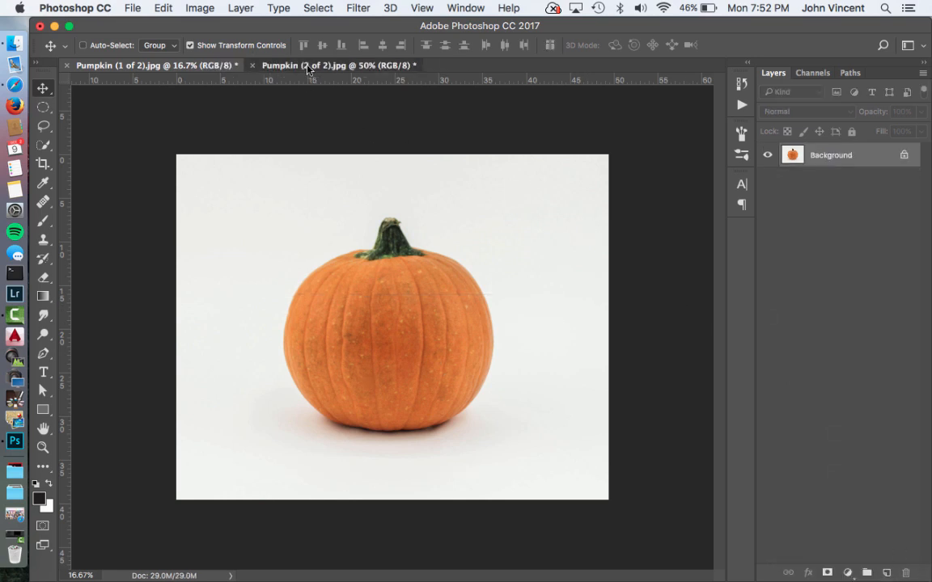
# - Draw a freehand Lasso selection around the mouth and moustache in Pumpkin (2 of 2).jpg
pyautogui.click(332, 65)
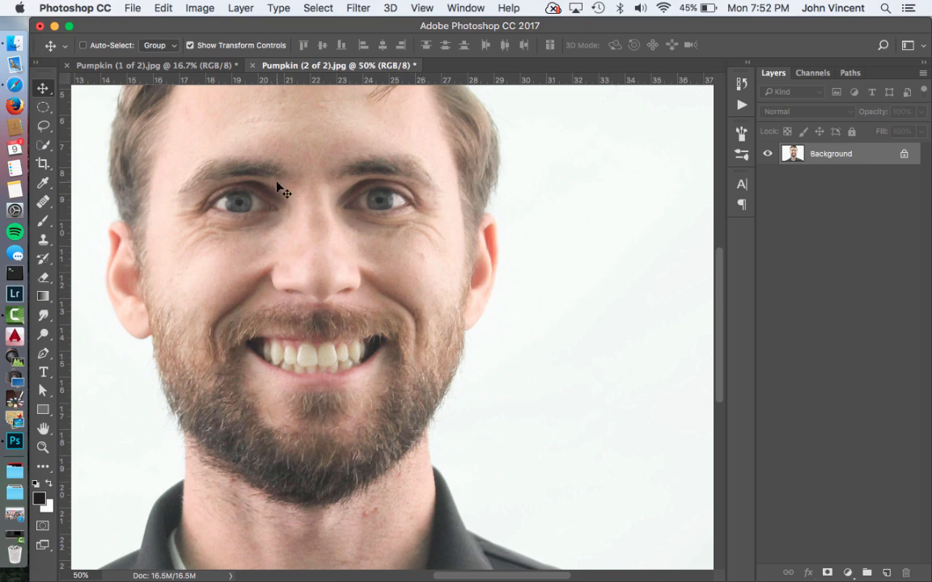
pyautogui.click(44, 128)
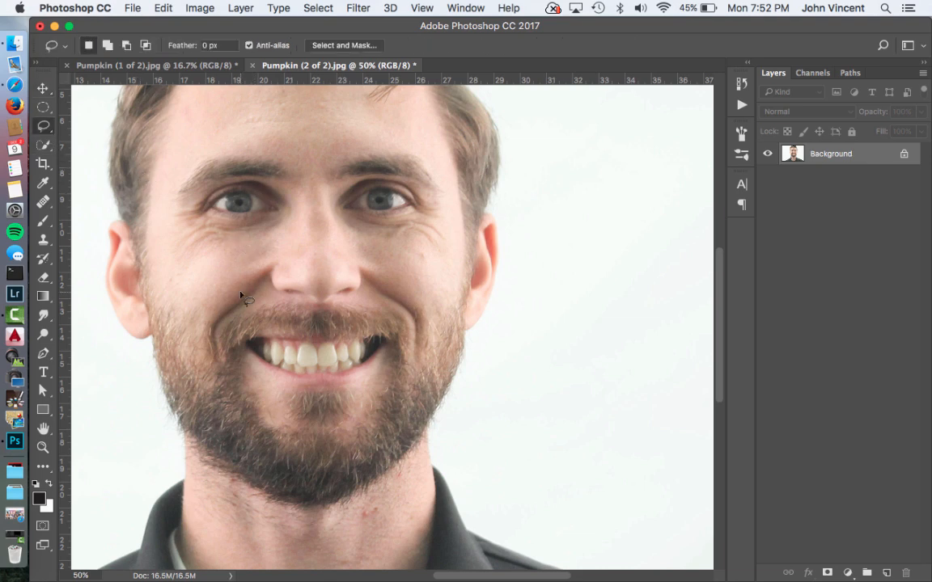
pyautogui.moveTo(194, 296)
pyautogui.mouseDown()
pyautogui.moveTo(410, 302)
pyautogui.moveTo(433, 334)
pyautogui.moveTo(428, 416)
pyautogui.moveTo(391, 426)
pyautogui.moveTo(291, 422)
pyautogui.moveTo(222, 403)
pyautogui.moveTo(188, 356)
pyautogui.moveTo(204, 296)
pyautogui.mouseUp()
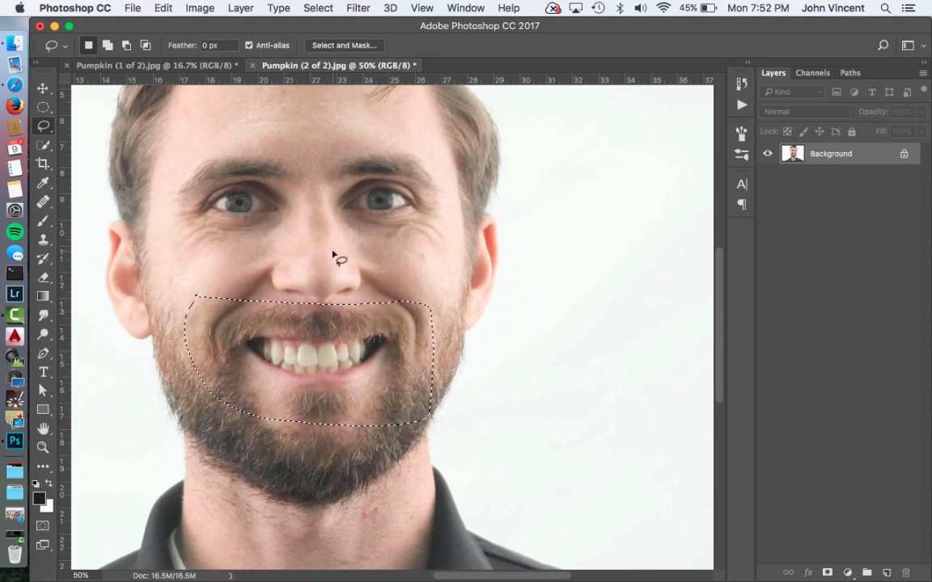
# - Paste a copy of the selected mouth into Pumpkin (1 of 2).jpg and move it to the pumpkin's lower half
pyautogui.click(162, 64)
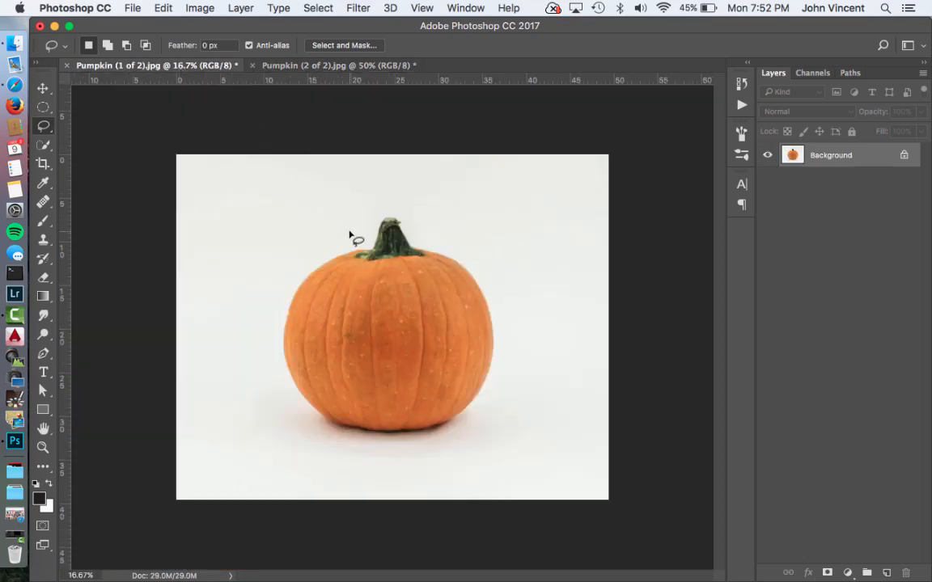
pyautogui.press('super+v')
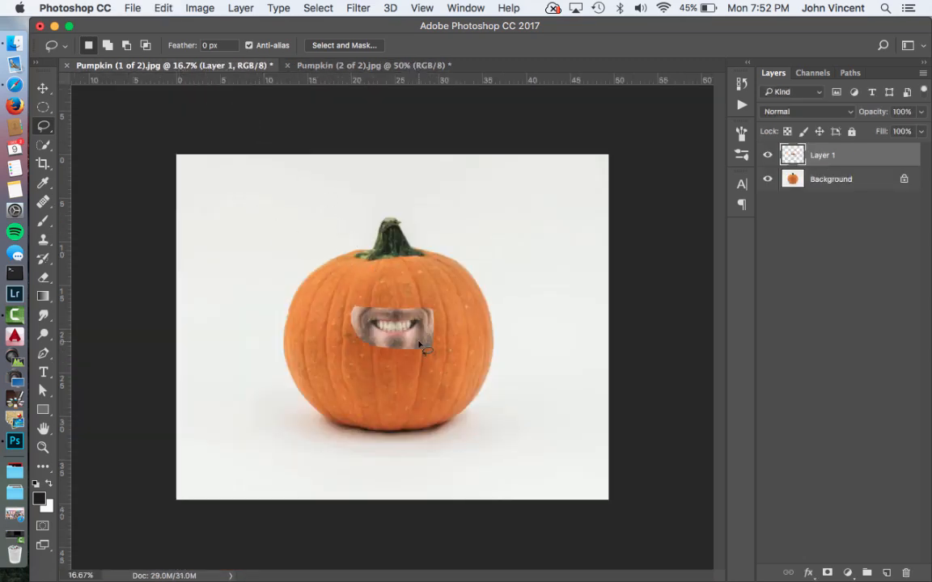
pyautogui.press('v')
pyautogui.moveTo(413, 335); pyautogui.dragTo(410, 391)
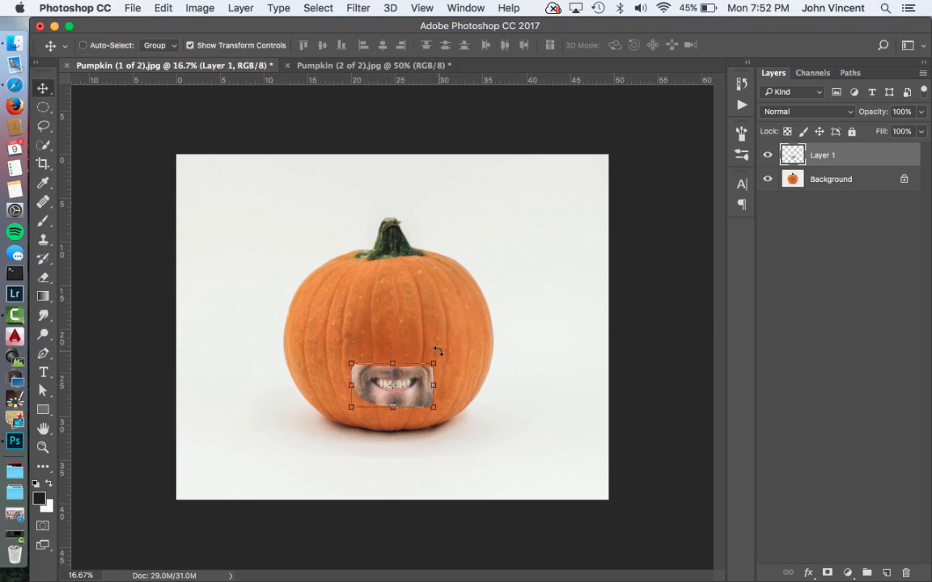
# - Clear the mouth selection in Pumpkin (2 of 2).jpg and lasso around both eyes and eyebrows
pyautogui.click(364, 65)
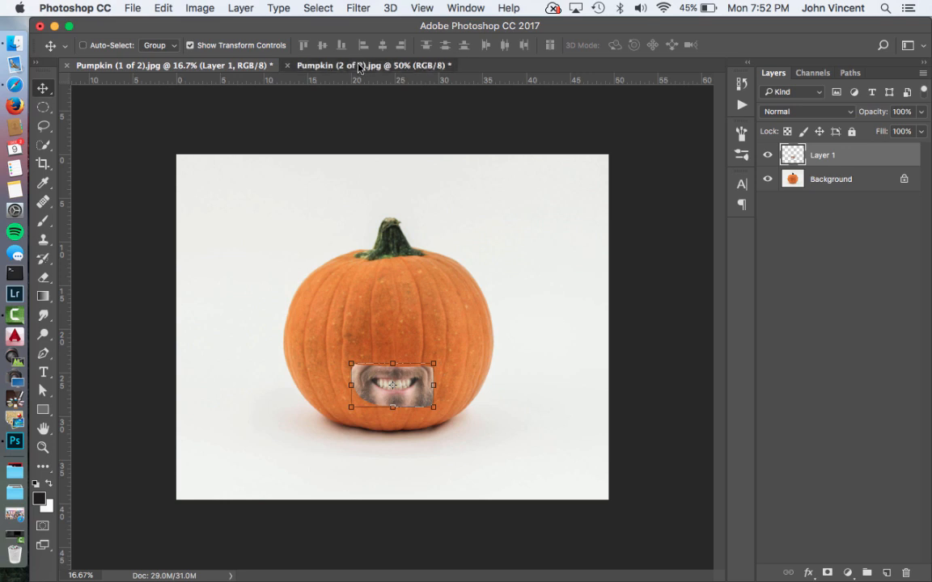
pyautogui.press('super+d')
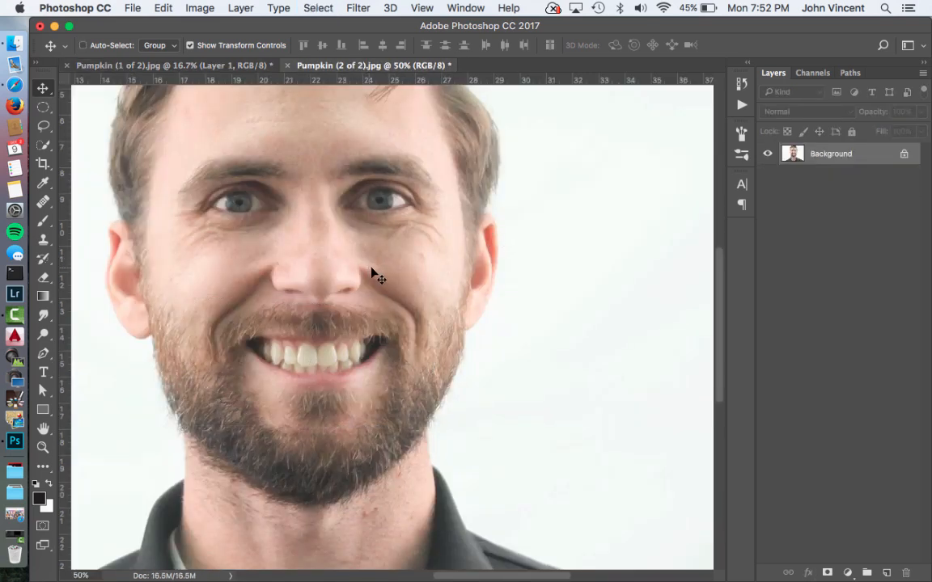
pyautogui.click(44, 125)
pyautogui.moveTo(168, 148)
pyautogui.mouseDown()
pyautogui.moveTo(182, 220)
pyautogui.moveTo(209, 247)
pyautogui.moveTo(264, 265)
pyautogui.moveTo(449, 247)
pyautogui.moveTo(457, 192)
pyautogui.moveTo(404, 147)
pyautogui.moveTo(230, 136)
pyautogui.moveTo(166, 141)
pyautogui.moveTo(166, 165)
pyautogui.mouseUp()
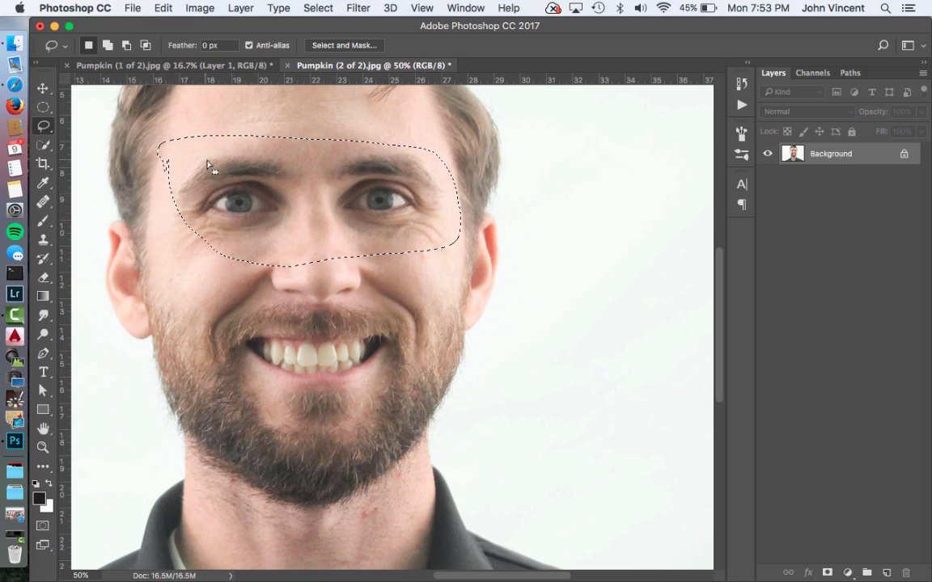
# - Trim the eye selection at its uneven outer corner and around the nose, and paste a copy into Pumpkin (1 of 2).jpg
pyautogui.press('alt')
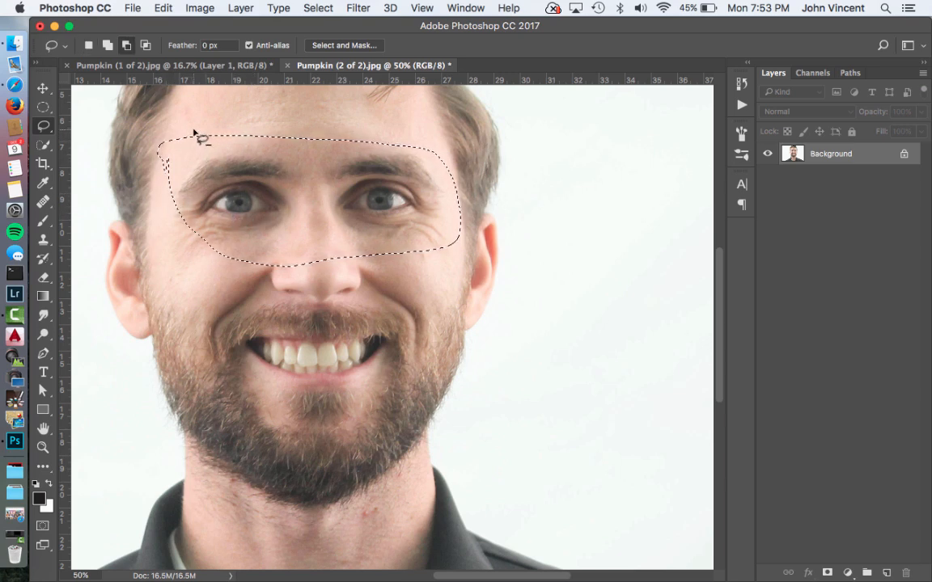
pyautogui.moveTo(196, 131)
pyautogui.mouseDown()
pyautogui.moveTo(164, 208)
pyautogui.moveTo(209, 121)
pyautogui.moveTo(213, 130)
pyautogui.mouseUp()
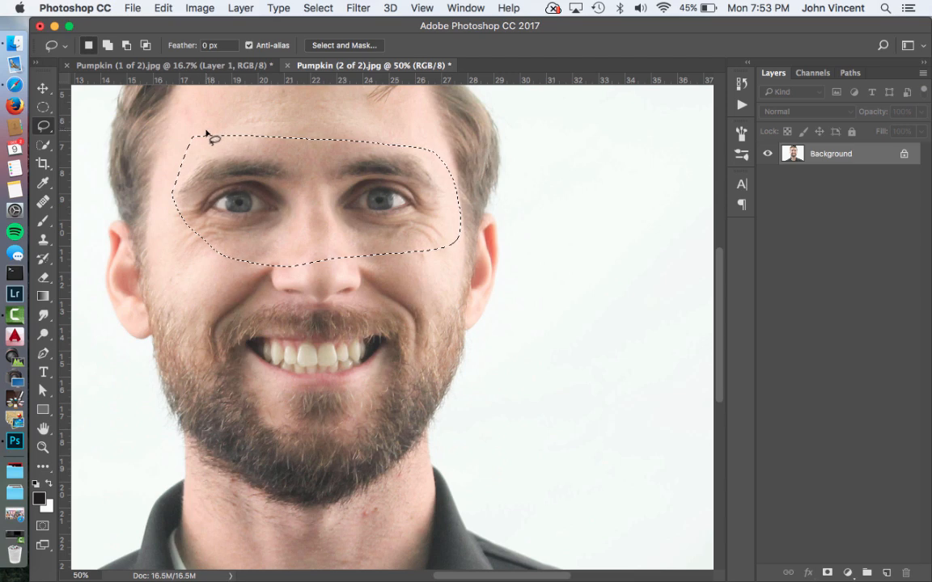
pyautogui.press('shift')
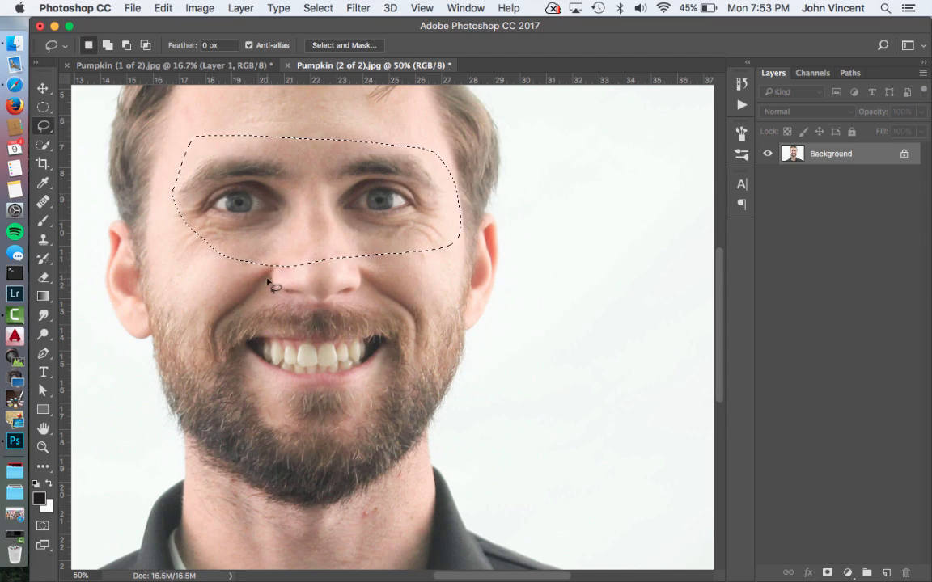
pyautogui.press('alt')
pyautogui.moveTo(270, 268)
pyautogui.mouseDown()
pyautogui.moveTo(354, 274)
pyautogui.moveTo(267, 271)
pyautogui.mouseUp()
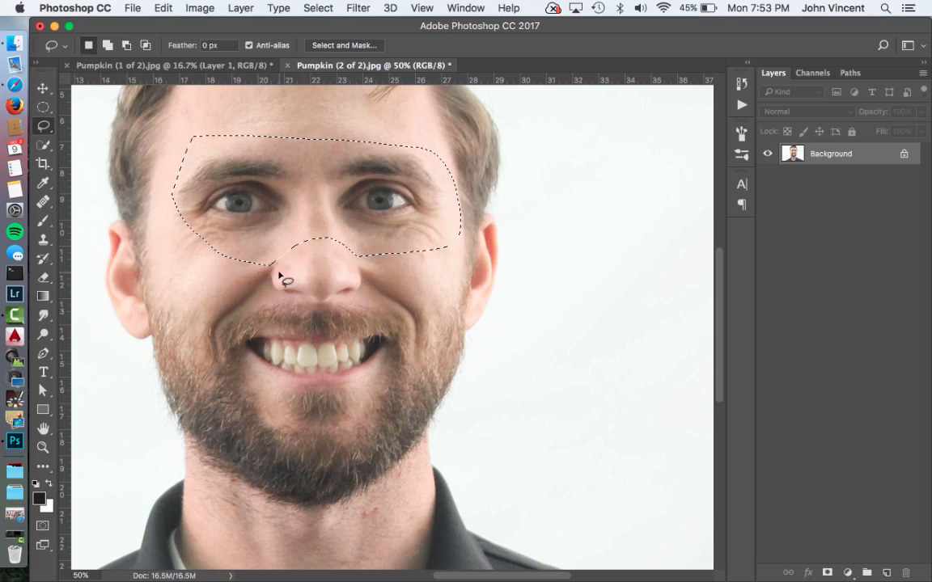
pyautogui.click(179, 65)
pyautogui.press('super+v')
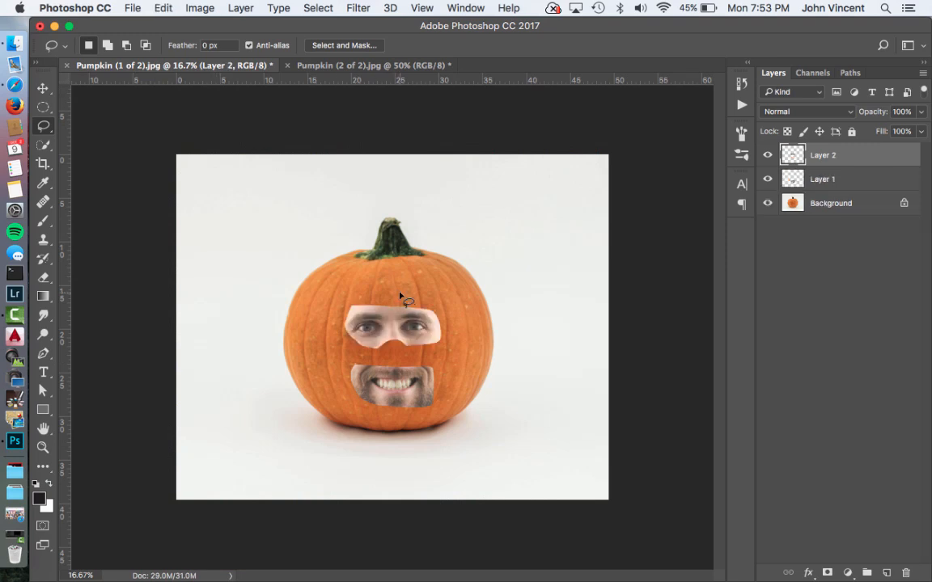
# - Rename Layer 1 as Mouth and Layer 2 as Eyes
pyautogui.doubleClick(823, 179)
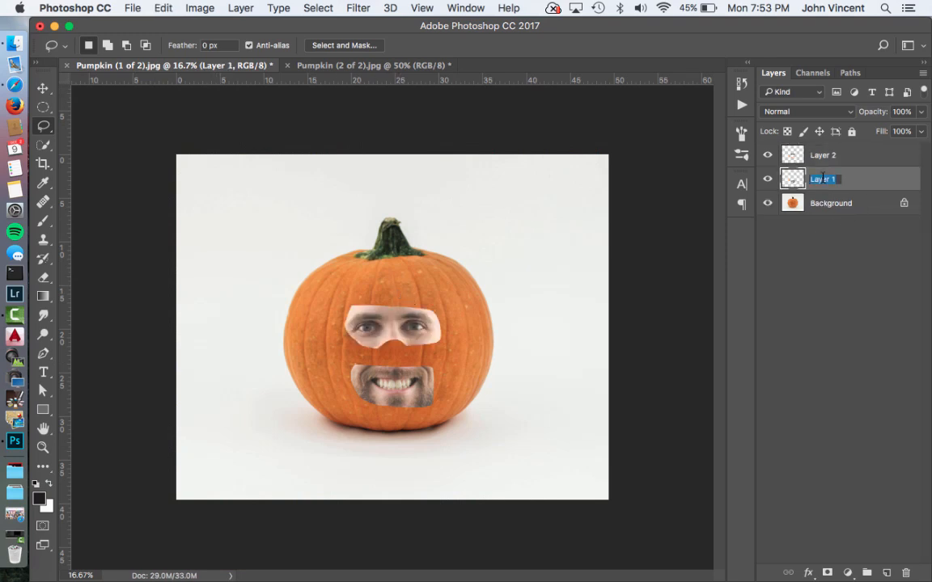
pyautogui.write('Mouth')
pyautogui.press('Return')
pyautogui.doubleClick(824, 155)
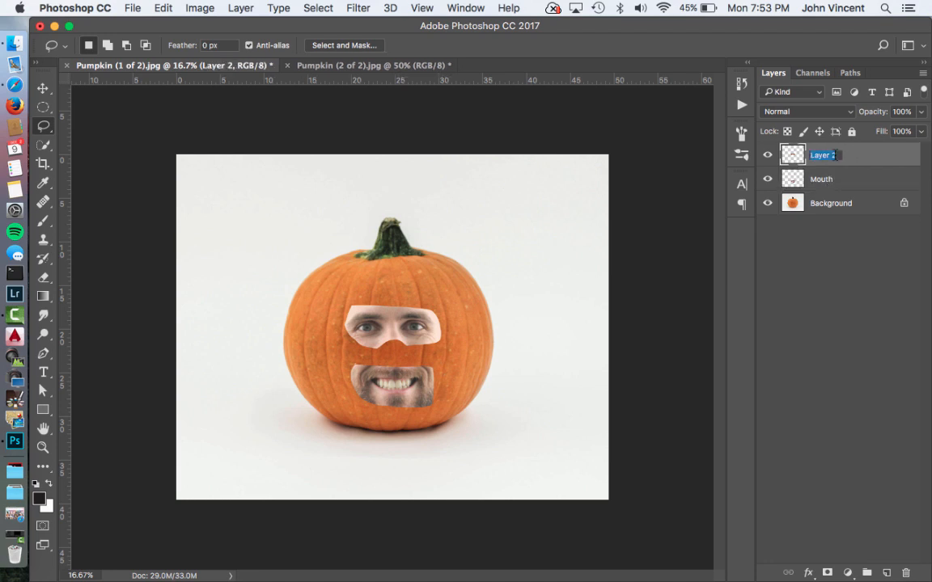
pyautogui.write('Eyes')
pyautogui.press('Return')
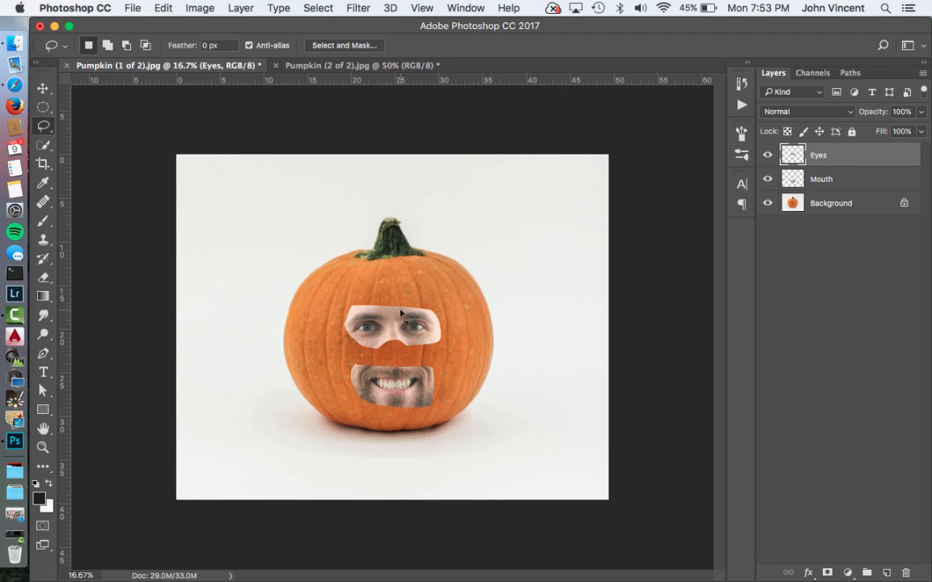
# - With the Eyes layer hidden, enlarge the Mouth layer to about 195% and center it on the pumpkin's lower half
pyautogui.click(768, 158)
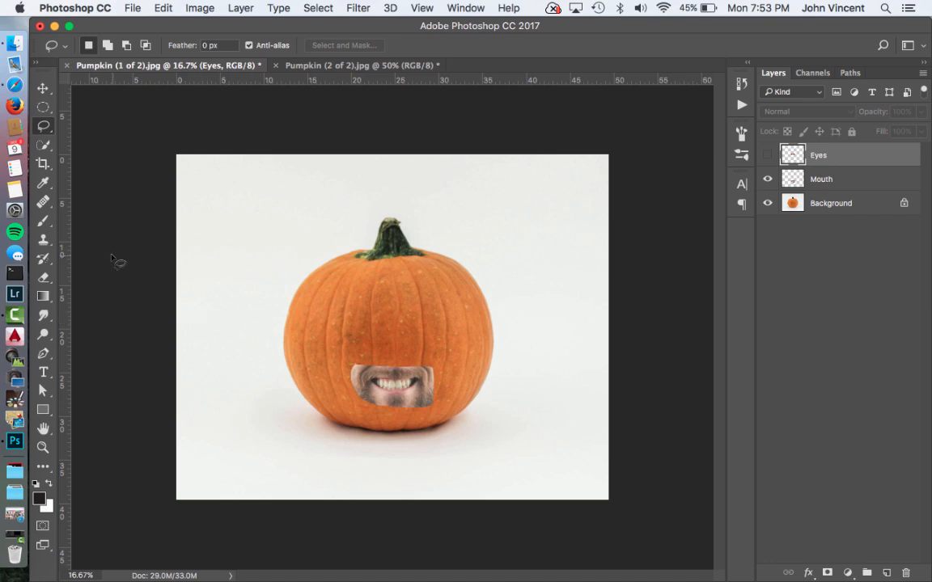
pyautogui.click(45, 88)
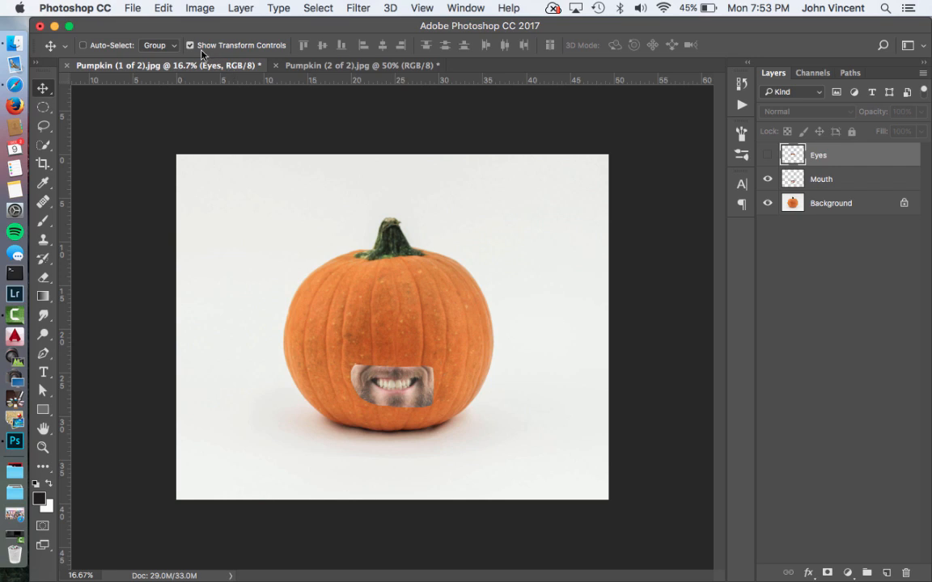
pyautogui.click(809, 179)
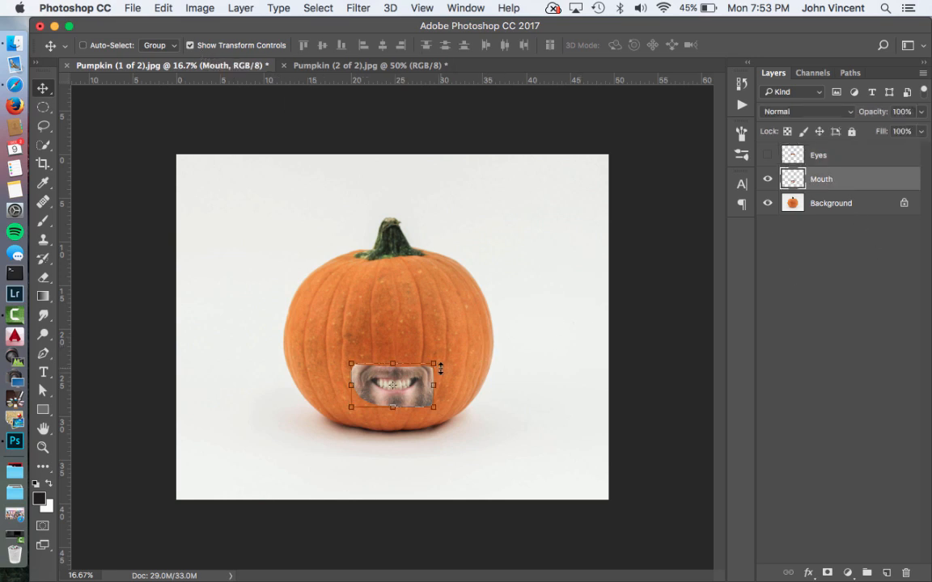
pyautogui.moveTo(429, 359); pyautogui.dragTo(499, 329)
pyautogui.moveTo(348, 326)
pyautogui.mouseDown()
pyautogui.moveTo(332, 293)
pyautogui.moveTo(335, 323)
pyautogui.mouseUp()
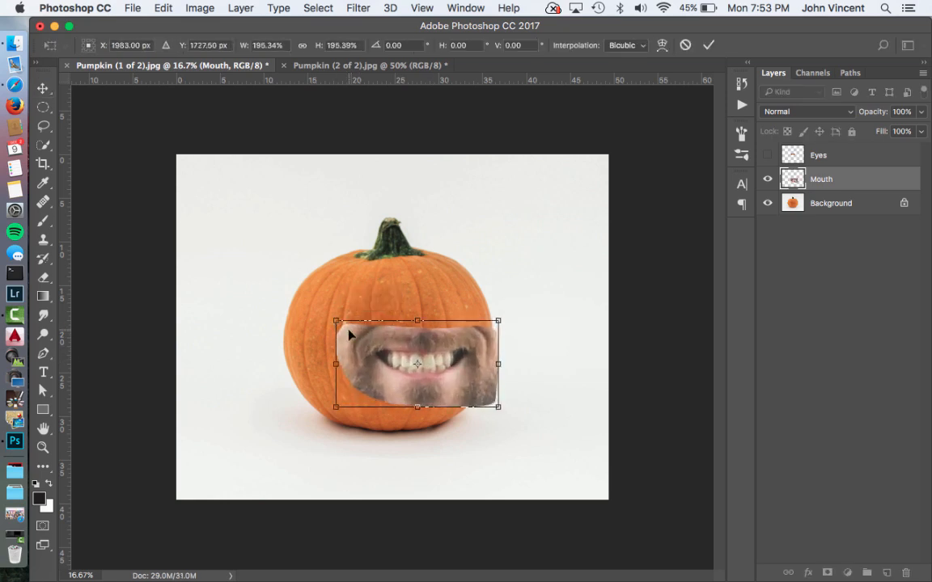
pyautogui.press('Return')
pyautogui.moveTo(466, 365); pyautogui.dragTo(436, 387)
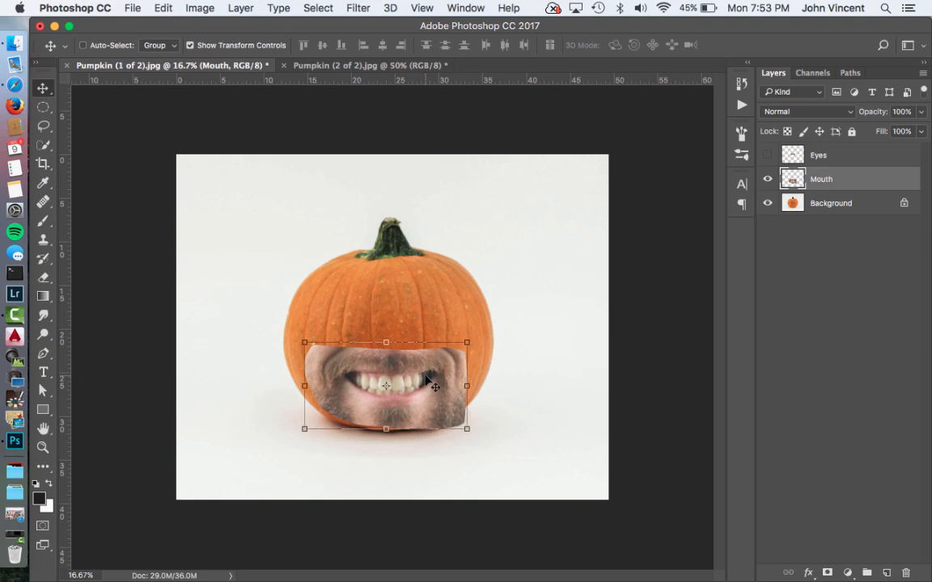
# - Add a layer mask to the Mouth layer and paint out the surrounding skin in black, keeping the smile, moustache and chin patch
pyautogui.click(826, 572)
pyautogui.press('b')
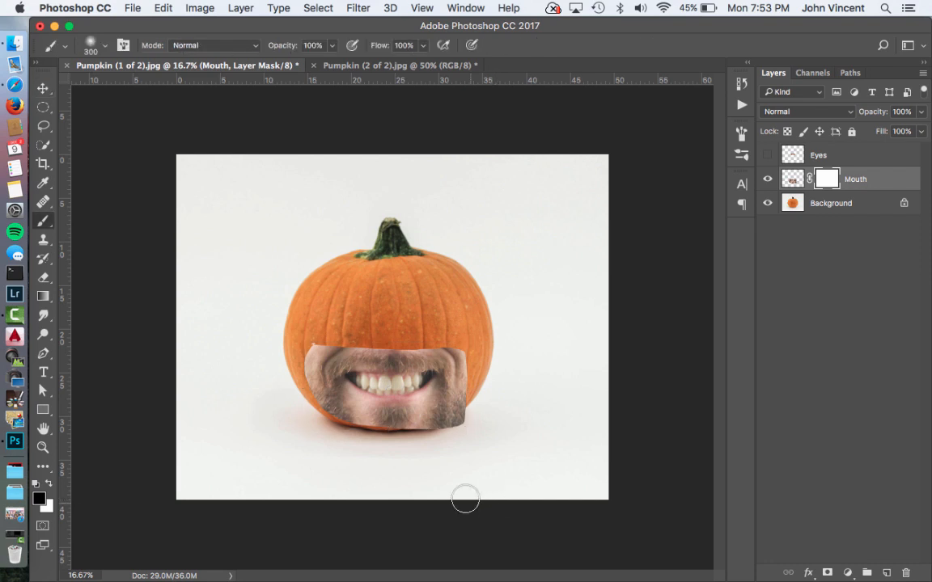
pyautogui.moveTo(441, 437)
pyautogui.mouseDown()
pyautogui.moveTo(462, 411)
pyautogui.moveTo(426, 434)
pyautogui.moveTo(466, 391)
pyautogui.moveTo(444, 410)
pyautogui.moveTo(466, 388)
pyautogui.moveTo(469, 359)
pyautogui.moveTo(426, 334)
pyautogui.moveTo(465, 348)
pyautogui.moveTo(472, 373)
pyautogui.mouseUp()
pyautogui.moveTo(436, 334)
pyautogui.mouseDown()
pyautogui.moveTo(353, 335)
pyautogui.moveTo(426, 331)
pyautogui.moveTo(317, 349)
pyautogui.moveTo(301, 370)
pyautogui.moveTo(309, 365)
pyautogui.moveTo(303, 393)
pyautogui.moveTo(337, 336)
pyautogui.moveTo(310, 391)
pyautogui.moveTo(335, 397)
pyautogui.moveTo(343, 415)
pyautogui.moveTo(335, 414)
pyautogui.moveTo(405, 424)
pyautogui.moveTo(387, 429)
pyautogui.moveTo(312, 397)
pyautogui.moveTo(335, 397)
pyautogui.moveTo(330, 406)
pyautogui.mouseUp()
pyautogui.press('super+z')
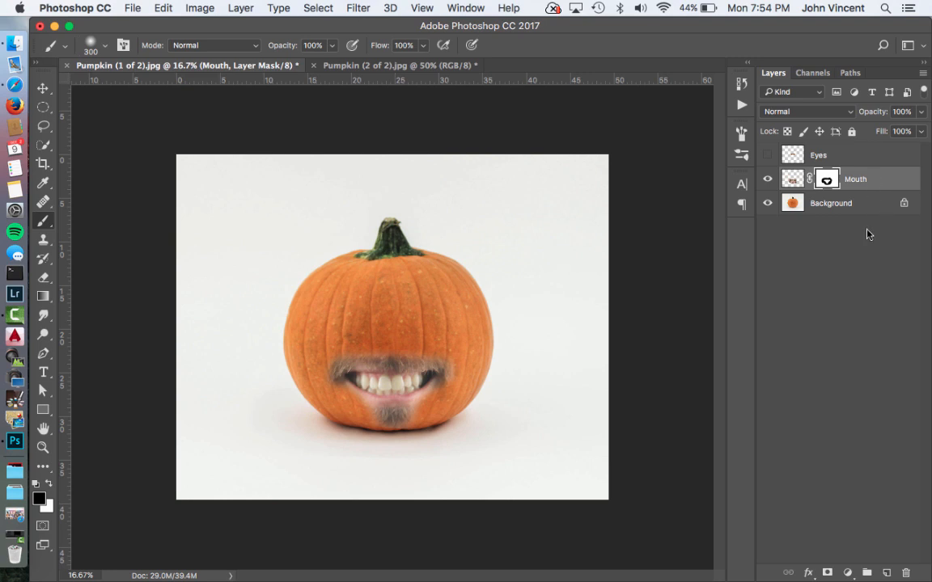
# - Add a Hue/Saturation adjustment layer directly above the Mouth layer and enable Colorize
pyautogui.click(848, 573)
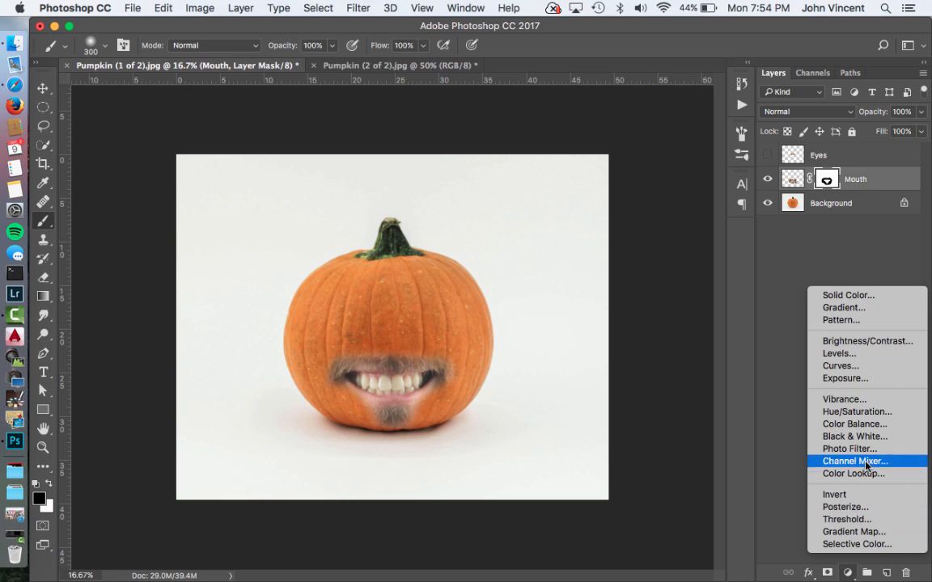
pyautogui.click(863, 411)
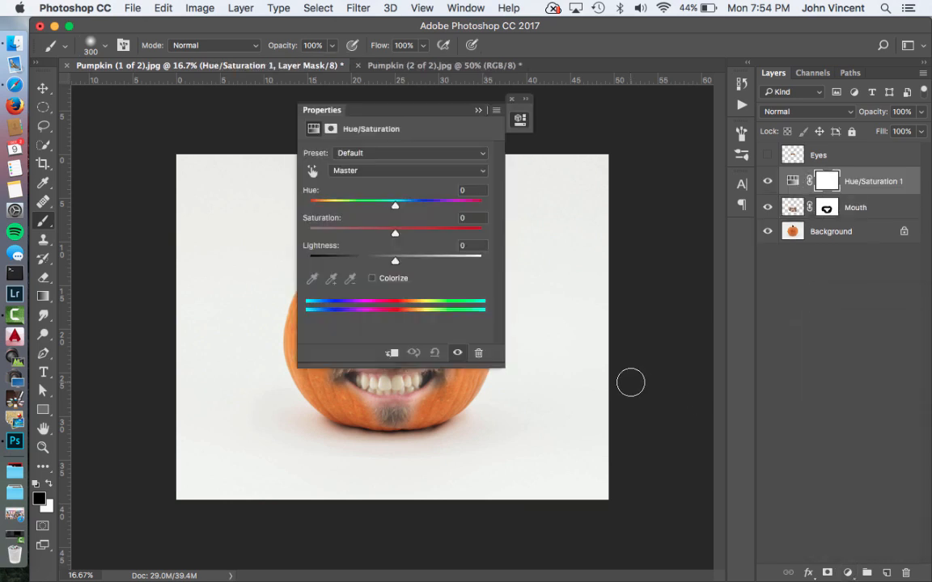
pyautogui.moveTo(394, 111); pyautogui.dragTo(617, 163)
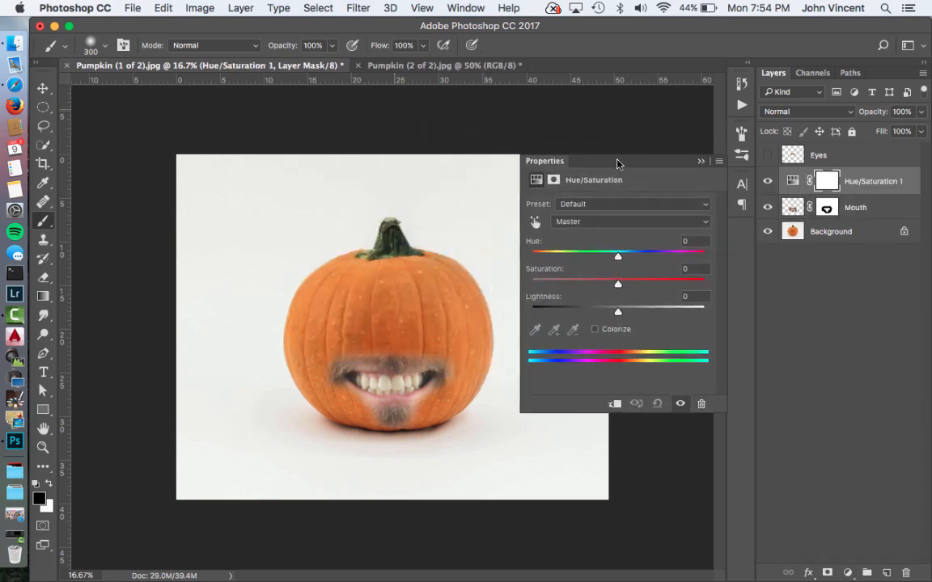
pyautogui.press('super+equal')
pyautogui.press('super+equal')
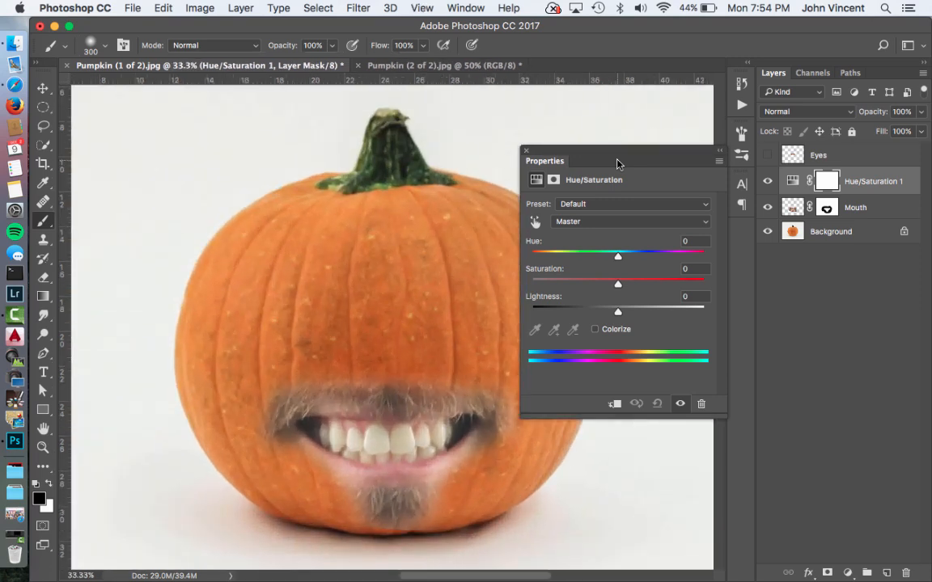
pyautogui.moveTo(360, 320); pyautogui.dragTo(352, 240)
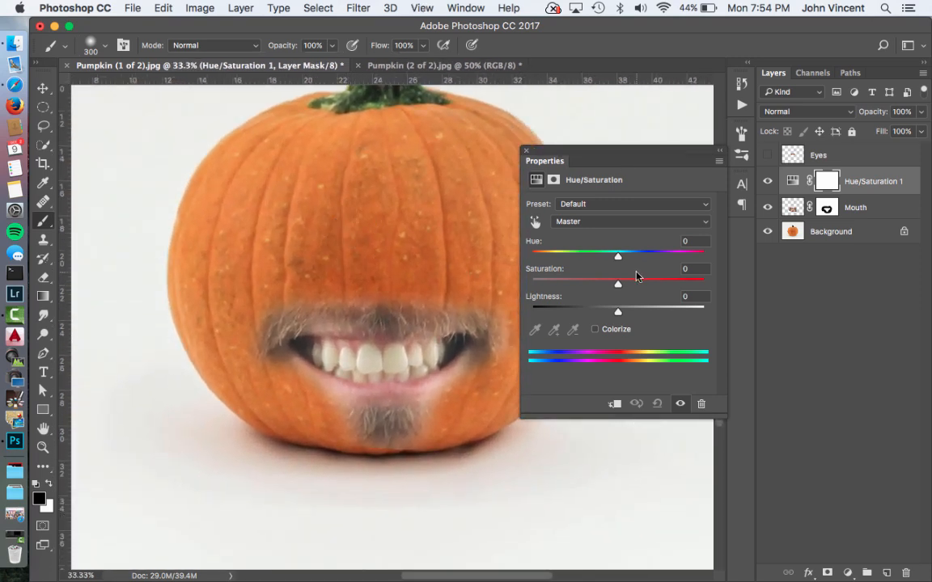
pyautogui.click(595, 330)
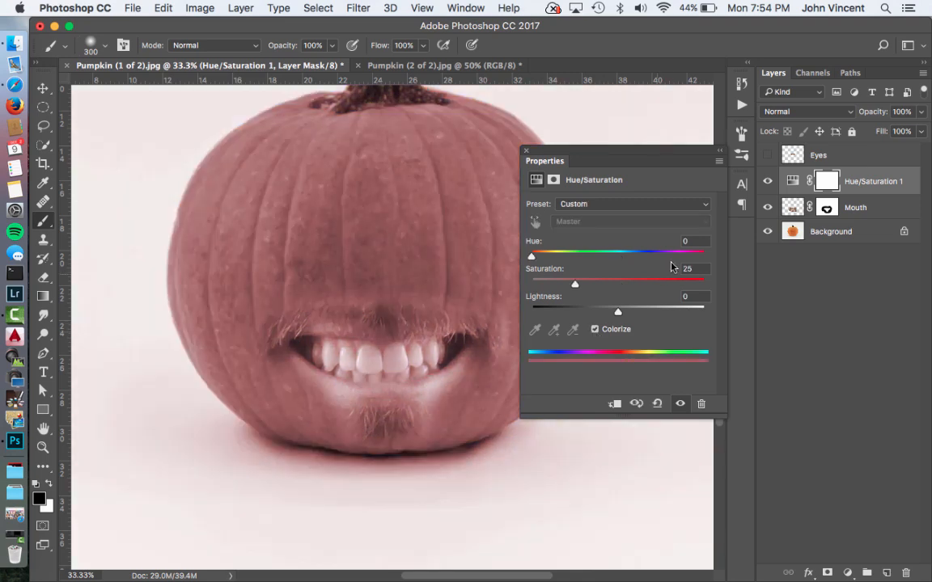
# - Set the Hue/Saturation adjustment to Hue 30 and Saturation 59, and clip it to the Mouth layer
pyautogui.moveTo(531, 257); pyautogui.dragTo(547, 257)
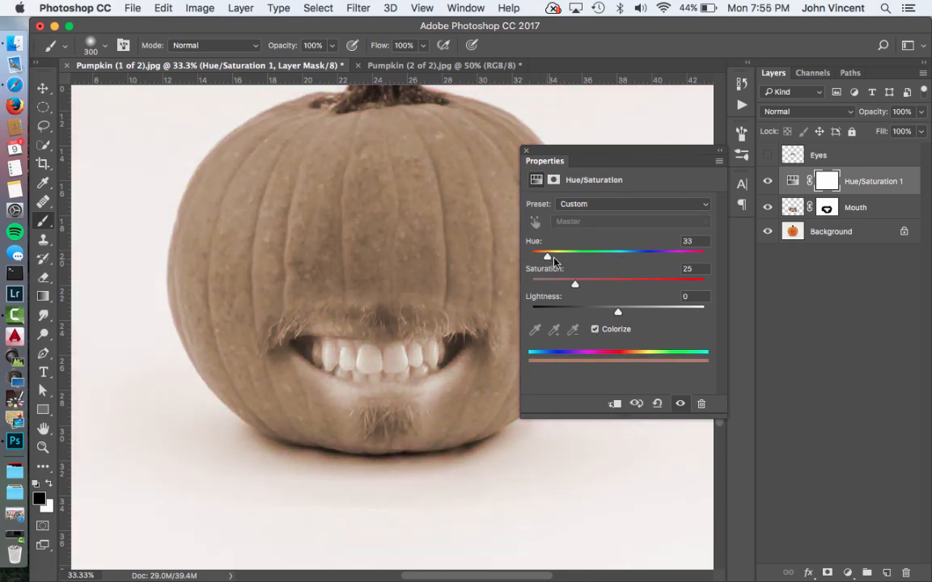
pyautogui.moveTo(576, 288)
pyautogui.mouseDown()
pyautogui.moveTo(618, 289)
pyautogui.moveTo(590, 285)
pyautogui.mouseUp()
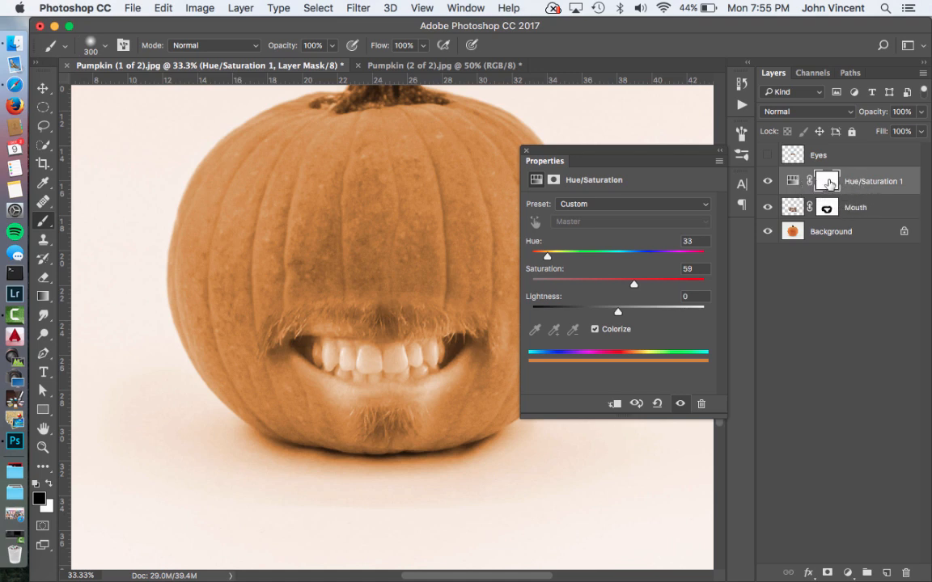
pyautogui.click(878, 208)
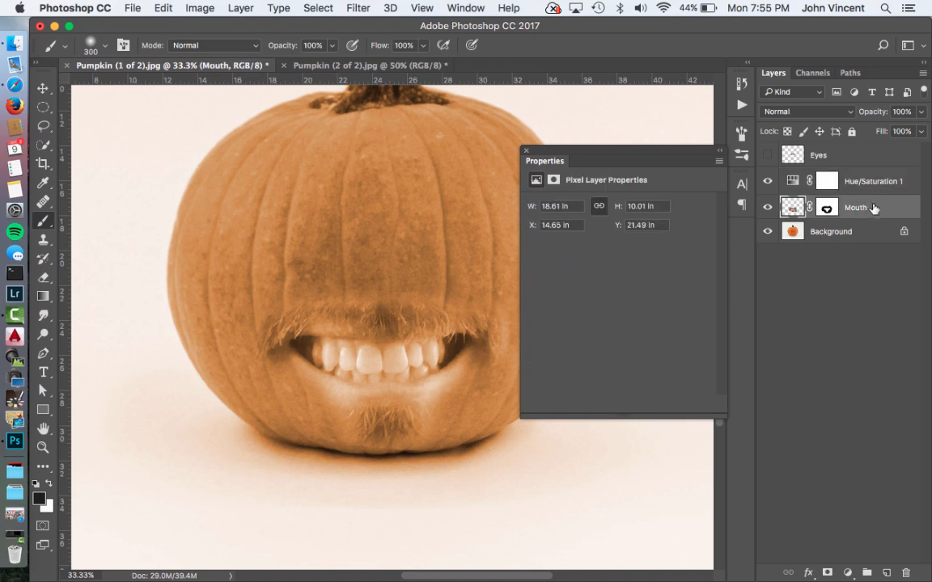
pyautogui.click(874, 182)
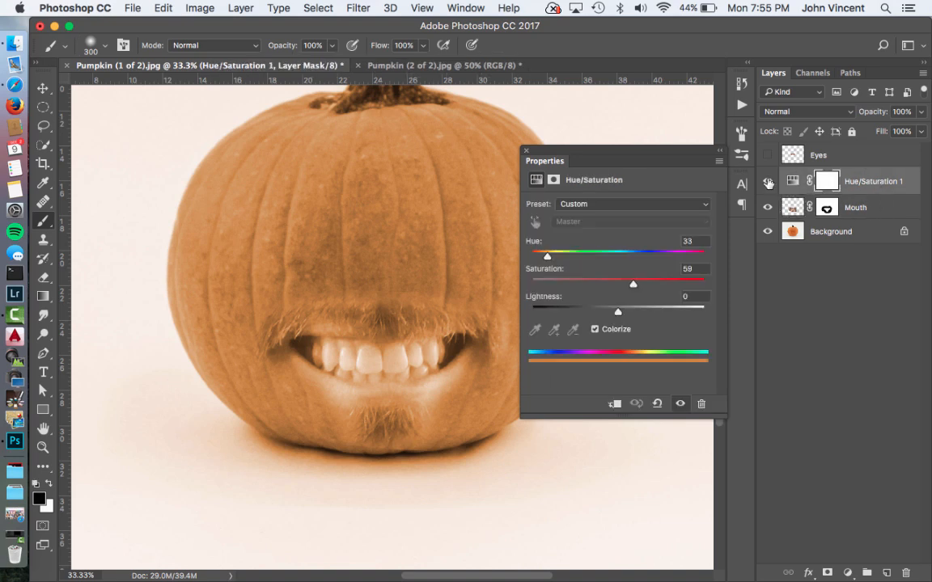
pyautogui.keyDown('alt'); pyautogui.click(876, 192); pyautogui.keyUp('alt')
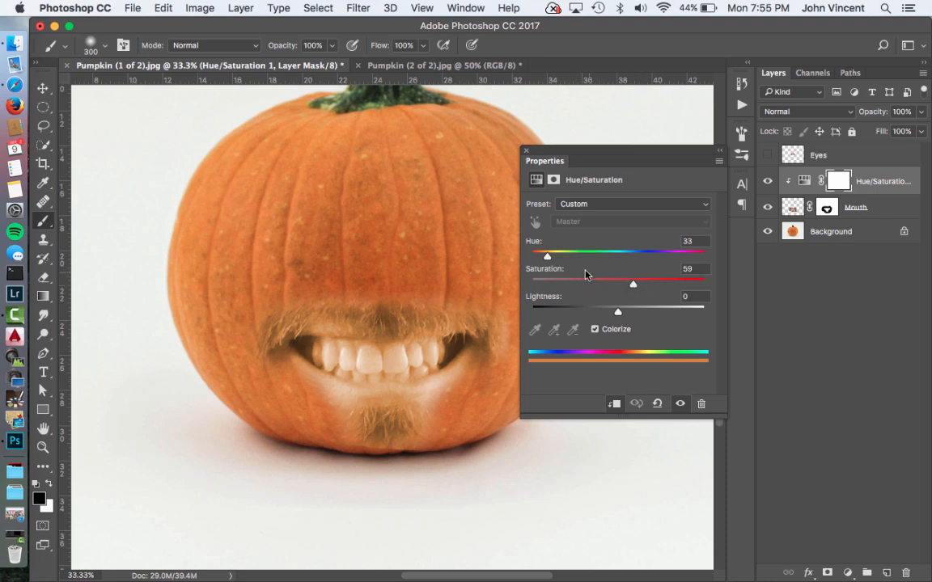
pyautogui.moveTo(551, 261); pyautogui.dragTo(545, 264)
pyautogui.moveTo(678, 155); pyautogui.dragTo(689, 117)
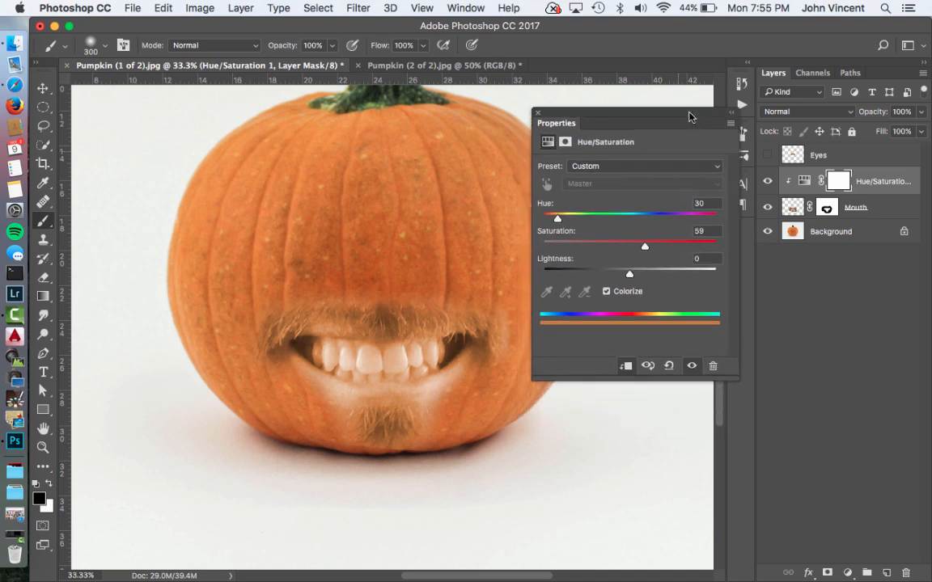
# - Paint black over the teeth on the Hue/Saturation layer's mask, reducing the brush to 100 px, to remove their orange tint
pyautogui.click(836, 180)
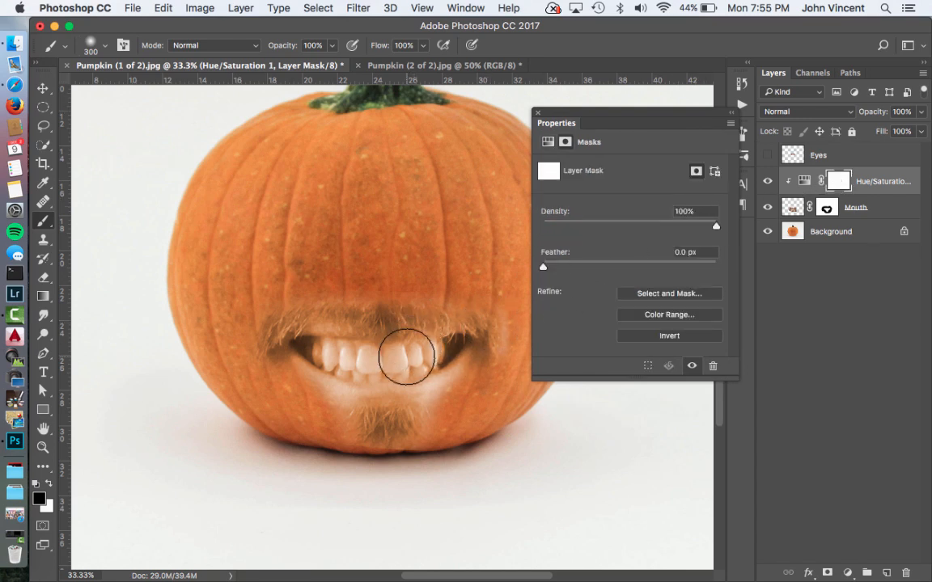
pyautogui.press('[')
pyautogui.press('[')
pyautogui.press('[')
pyautogui.press('[')
pyautogui.press('[')
pyautogui.press('[')
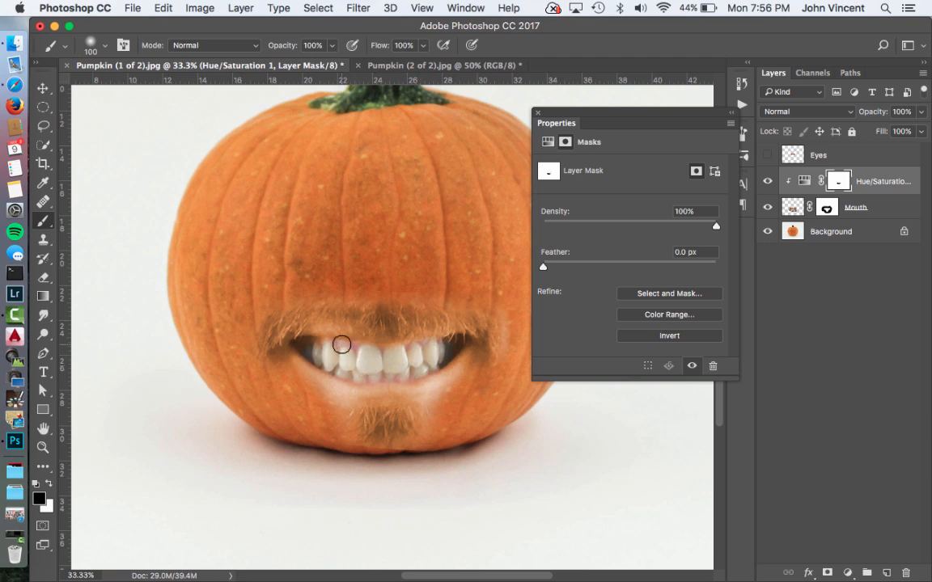
# - Paint white on the Hue/Saturation mask along the lower lip with the 100 px brush to restore its orange tint
pyautogui.press('x')
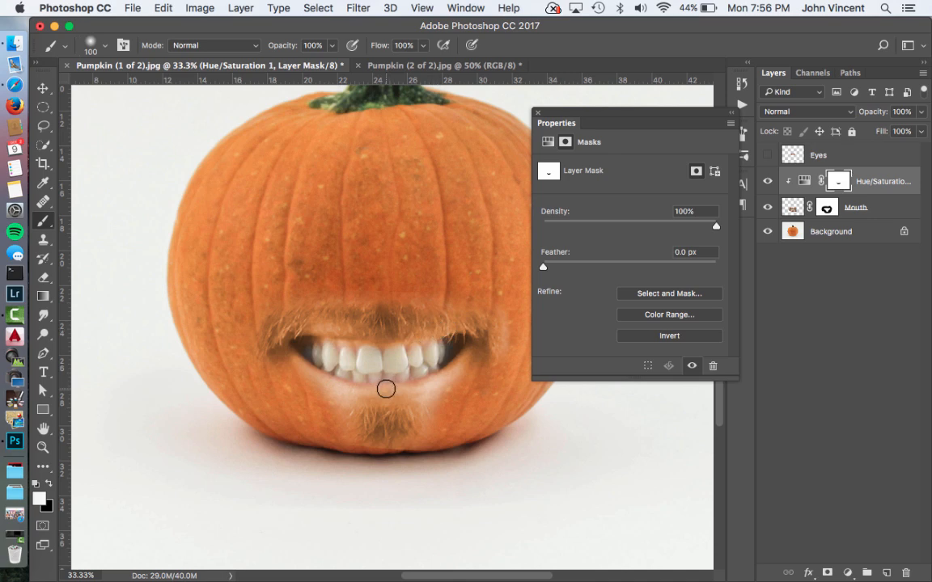
pyautogui.press('super+equal')
pyautogui.press('super+equal')
pyautogui.press('super+equal')
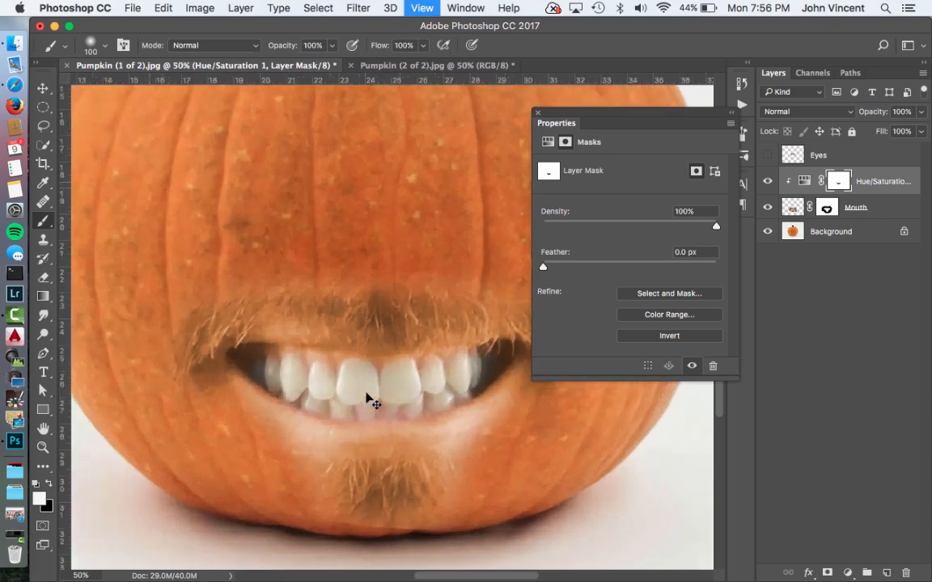
pyautogui.moveTo(366, 390); pyautogui.dragTo(270, 294)
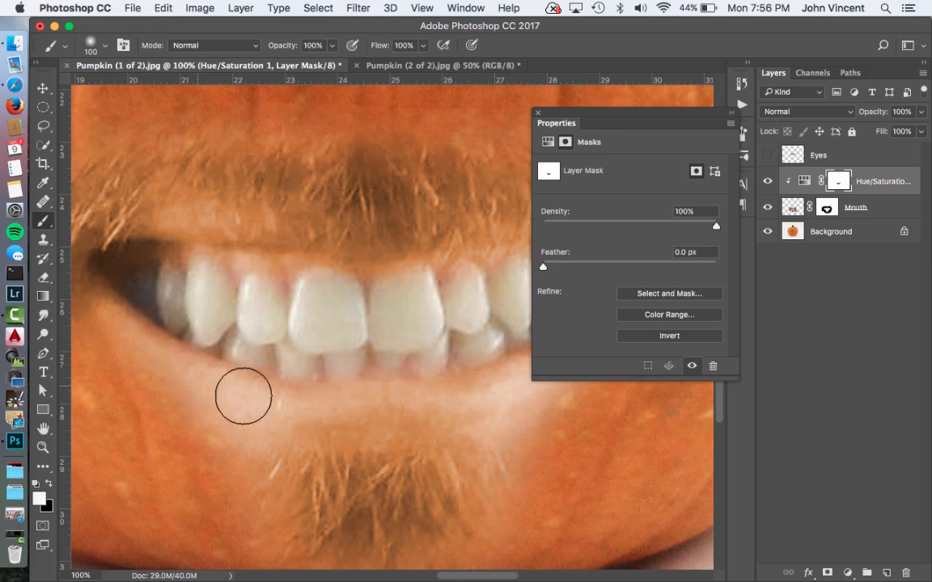
pyautogui.moveTo(308, 414); pyautogui.dragTo(246, 417)
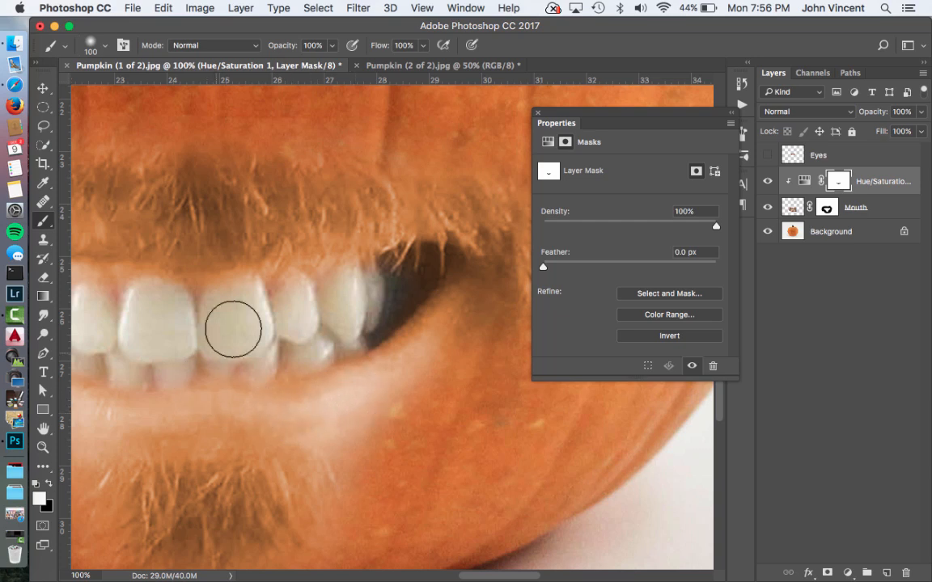
# - Reduce the brush to 25 px and paint white on the Hue/Saturation mask over the gums around the teeth
pyautogui.press('[')
pyautogui.press('[')
pyautogui.press('[')
pyautogui.press('[')
pyautogui.press('[')
pyautogui.press('[')
pyautogui.press('[')
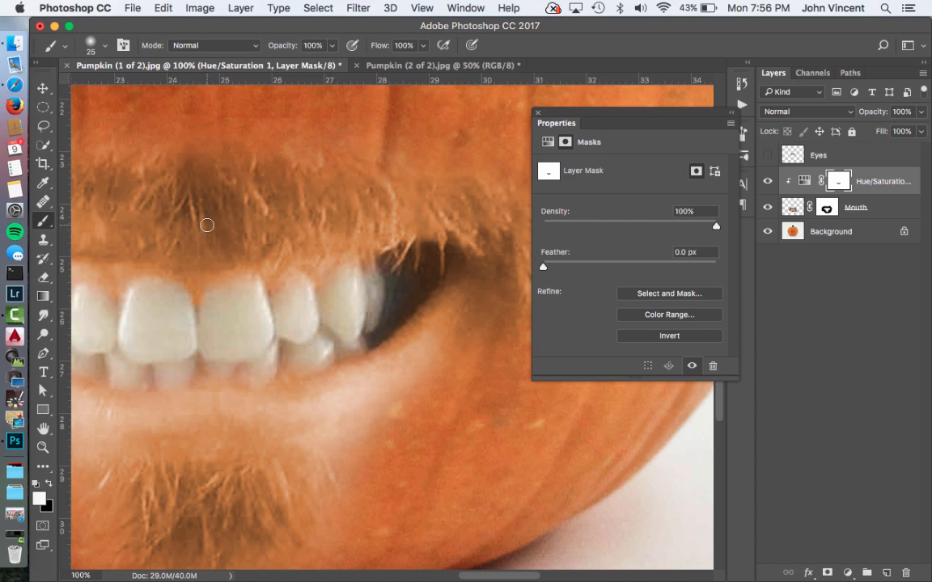
pyautogui.press('super+minus')
pyautogui.moveTo(207, 224); pyautogui.dragTo(252, 373)
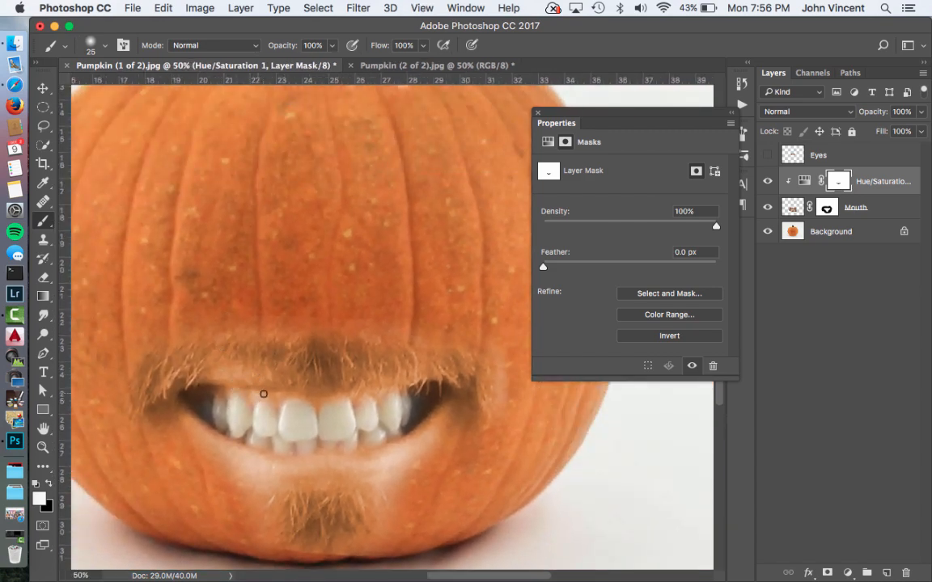
# - Paint black on the Mouth layer's mask with a 200 px soft brush to trim the pale skin around the chin patch and below the lip
pyautogui.press('x')
pyautogui.press('super+minus')
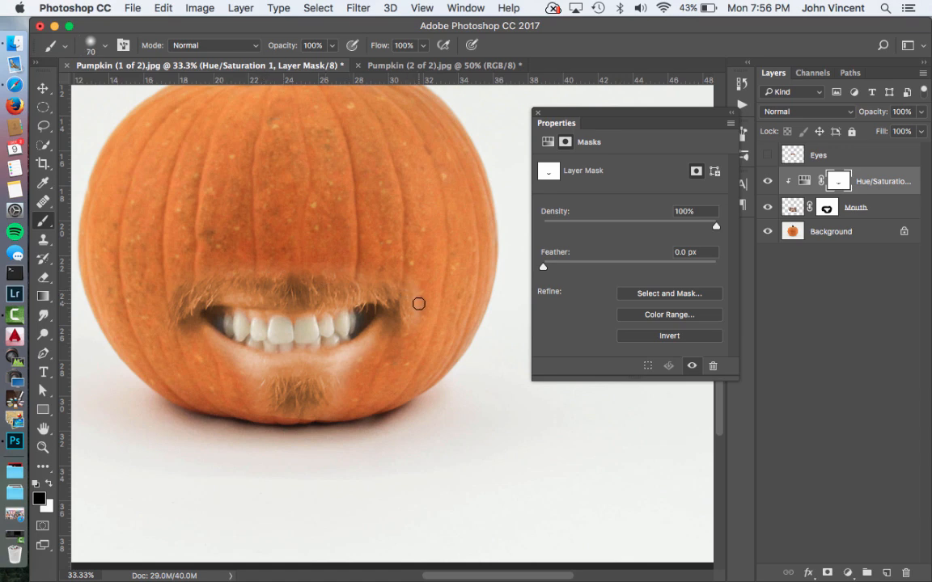
pyautogui.click(826, 210)
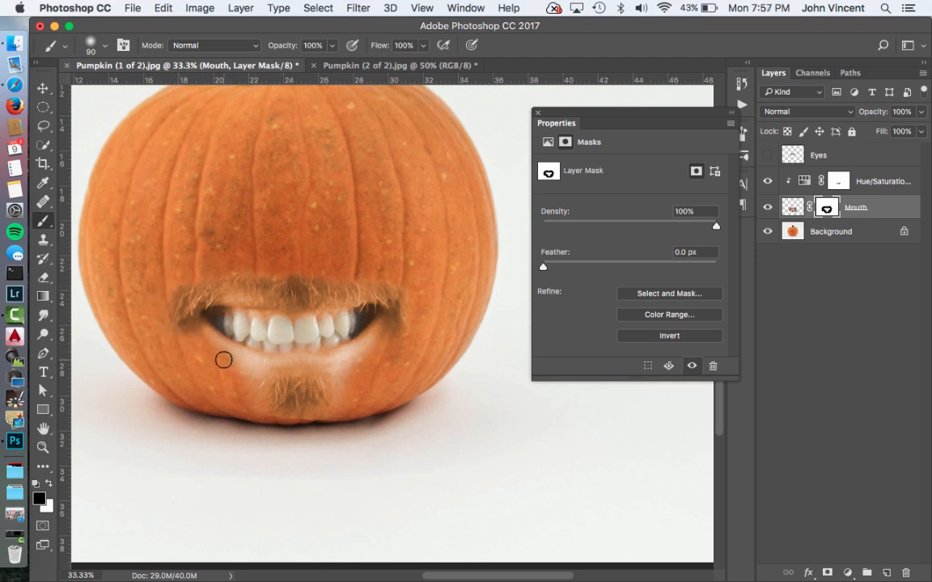
pyautogui.press(']')
pyautogui.press(']')
pyautogui.press(']')
pyautogui.press(']')
pyautogui.press(']')
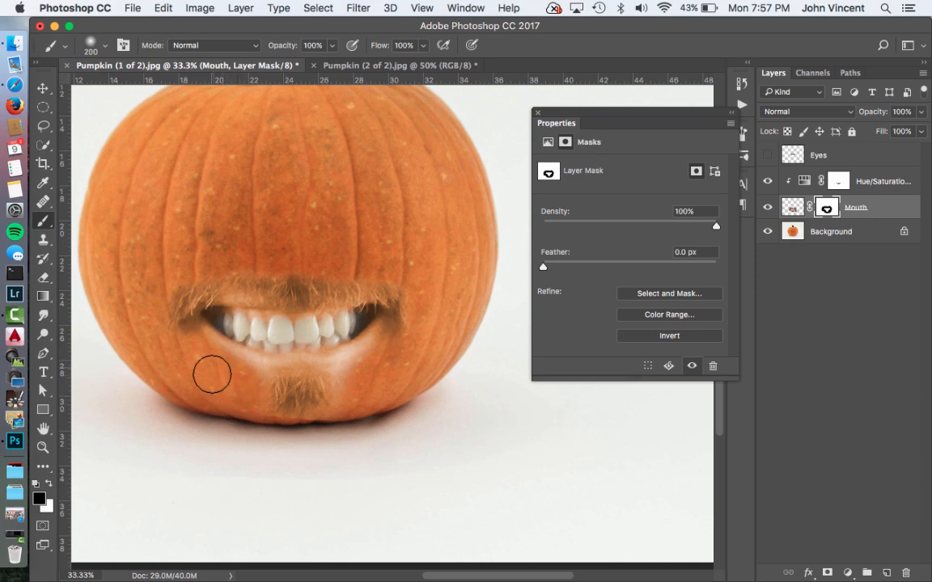
pyautogui.moveTo(348, 396)
pyautogui.mouseDown()
pyautogui.moveTo(347, 379)
pyautogui.moveTo(383, 368)
pyautogui.moveTo(343, 399)
pyautogui.mouseUp()
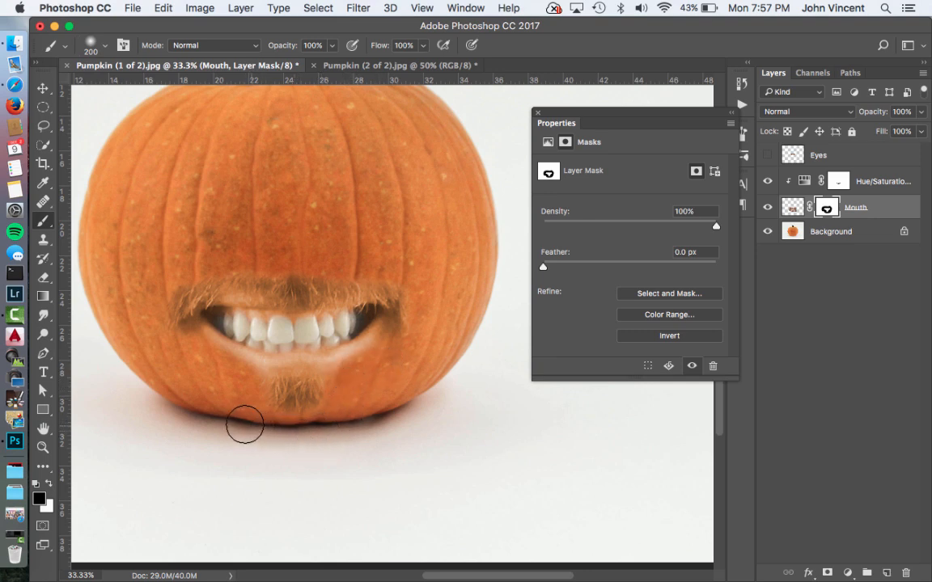
pyautogui.moveTo(239, 399); pyautogui.dragTo(243, 383)
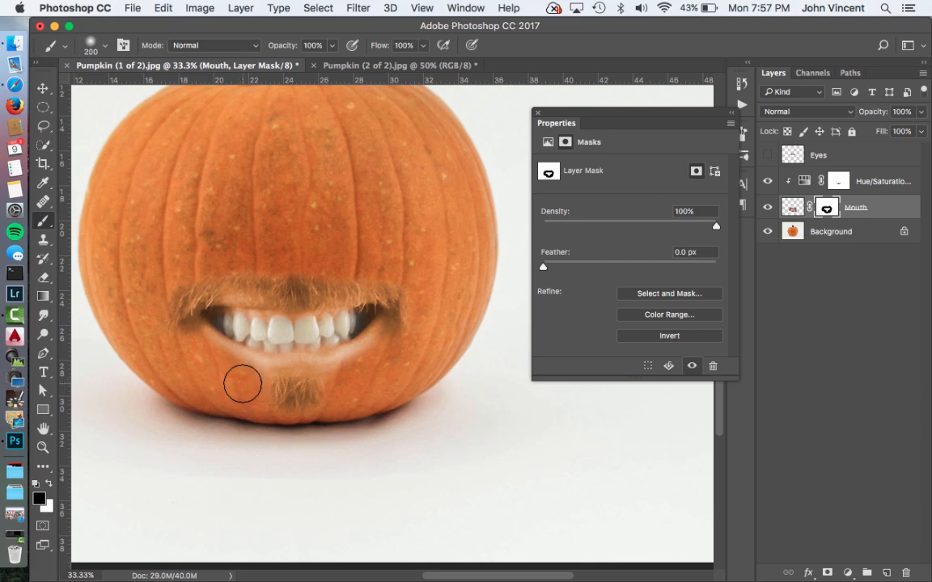
pyautogui.moveTo(351, 388); pyautogui.dragTo(340, 384)
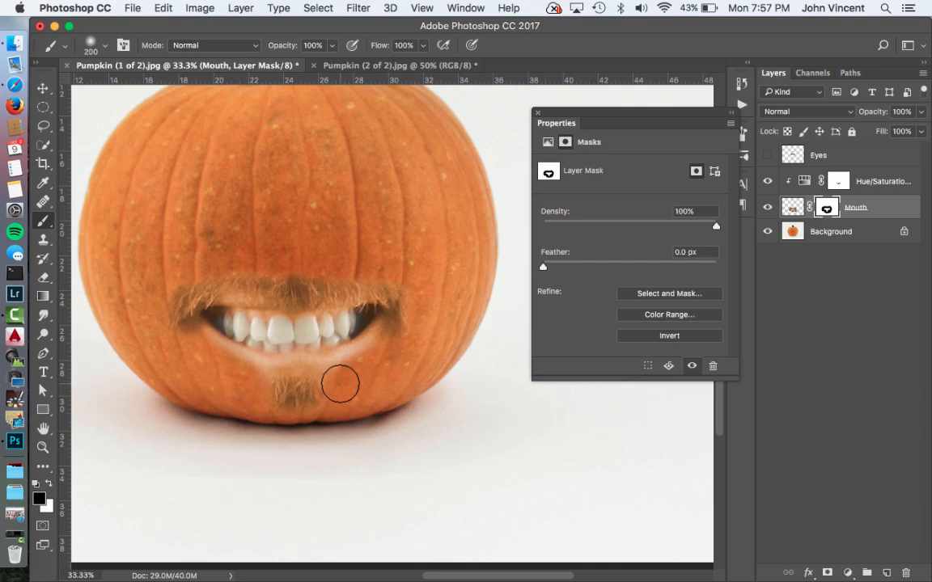
pyautogui.moveTo(403, 363); pyautogui.dragTo(432, 357)
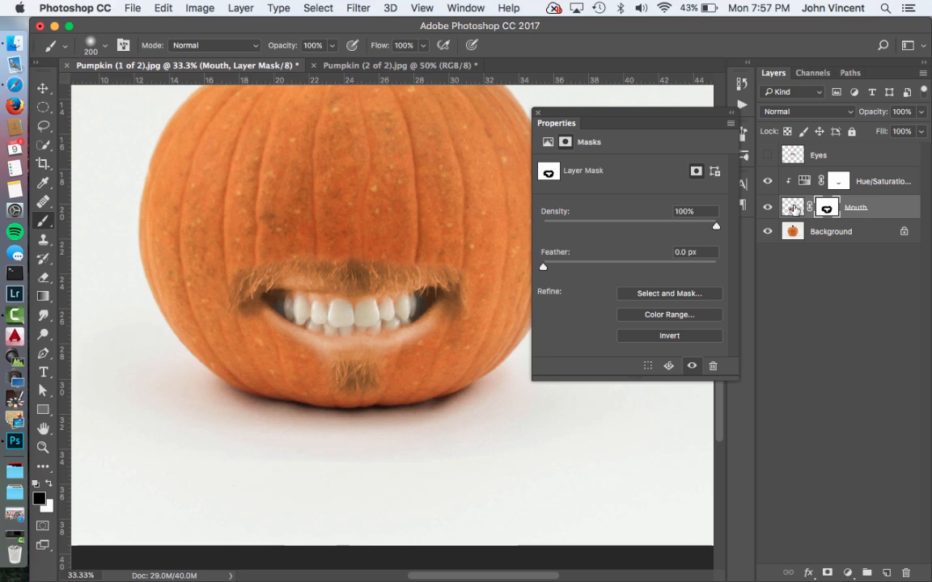
# - Burn the pale skin under the lower lip on the Mouth layer's image, using Highlights range, 17% exposure and a 200 px brush
pyautogui.click(794, 208)
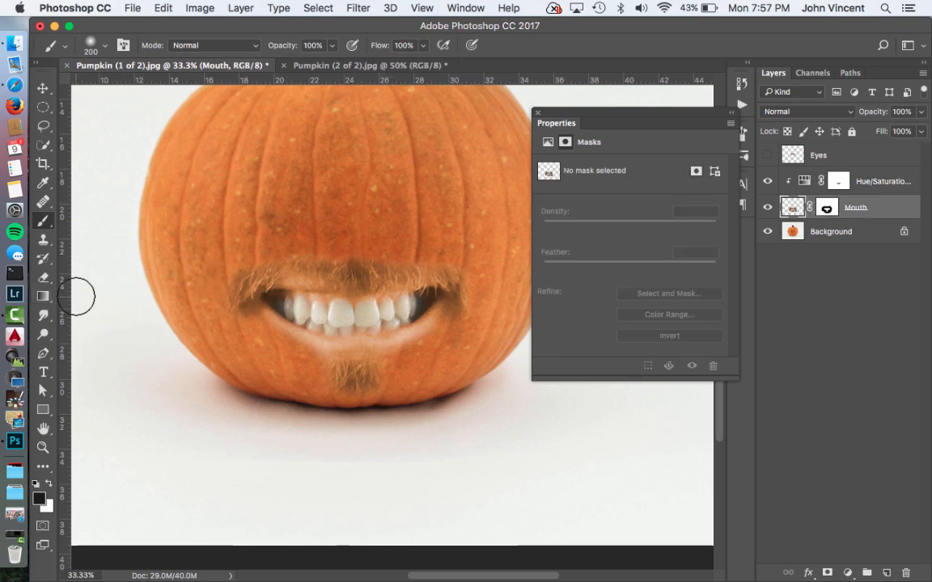
pyautogui.click(45, 334)
pyautogui.click(81, 345)
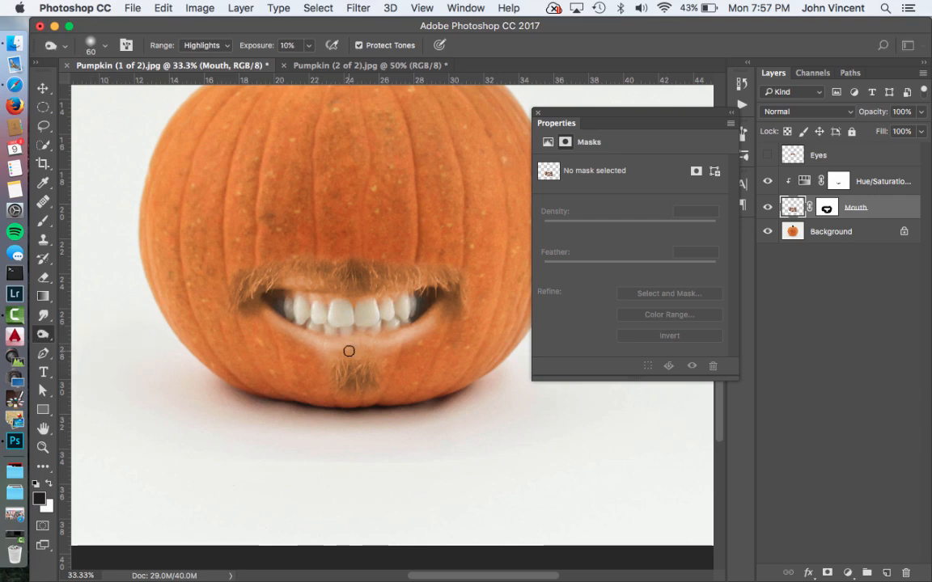
pyautogui.press(']')
pyautogui.press(']')
pyautogui.press(']')
pyautogui.press(']')
pyautogui.press(']')
pyautogui.press(']')
pyautogui.press(']')
pyautogui.click(310, 46)
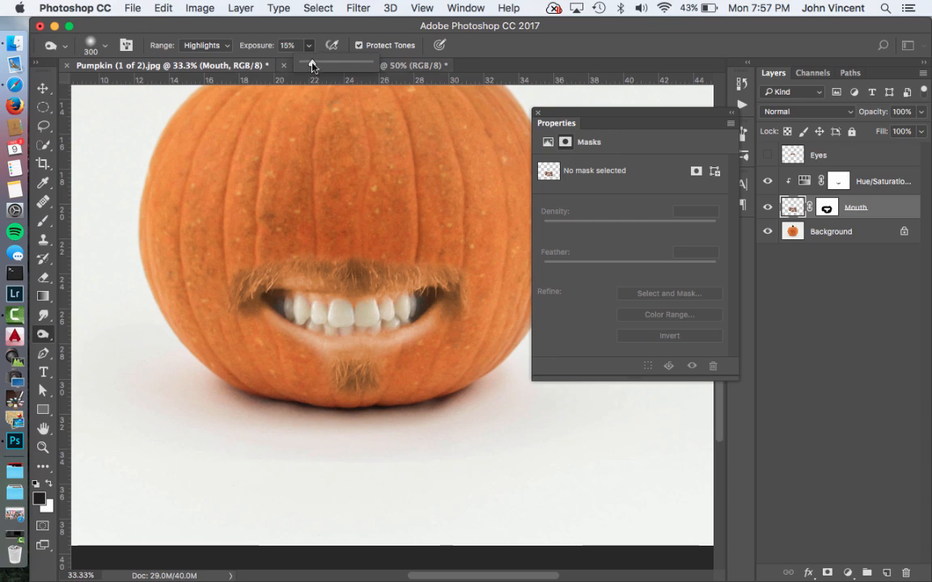
pyautogui.click(301, 329)
pyautogui.press(']')
pyautogui.press(']')
pyautogui.press('[')
pyautogui.press('[')
pyautogui.press('[')
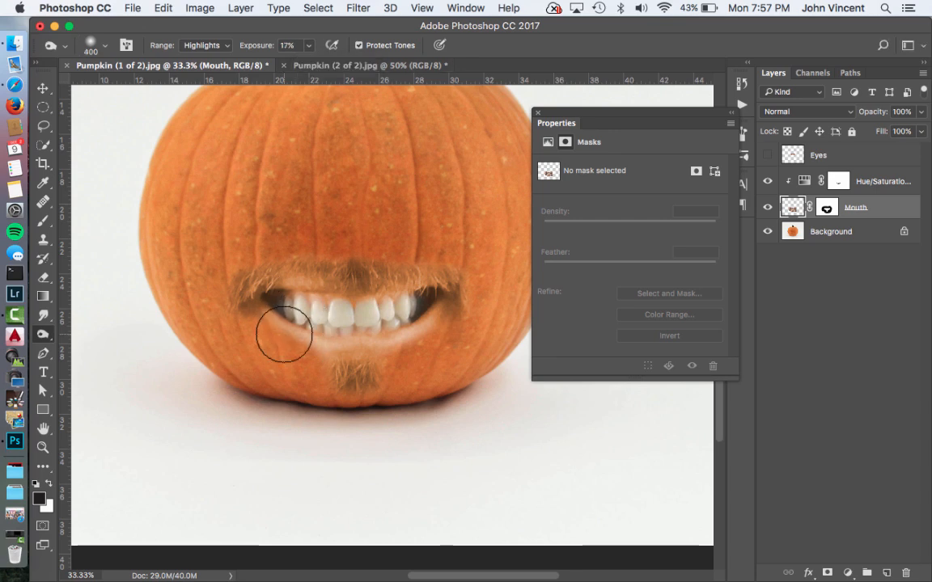
pyautogui.moveTo(279, 324)
pyautogui.mouseDown()
pyautogui.moveTo(349, 345)
pyautogui.moveTo(313, 342)
pyautogui.moveTo(363, 343)
pyautogui.moveTo(325, 346)
pyautogui.moveTo(385, 349)
pyautogui.moveTo(446, 304)
pyautogui.moveTo(435, 330)
pyautogui.moveTo(420, 333)
pyautogui.moveTo(439, 321)
pyautogui.moveTo(360, 358)
pyautogui.moveTo(439, 316)
pyautogui.moveTo(302, 374)
pyautogui.moveTo(374, 350)
pyautogui.moveTo(316, 354)
pyautogui.moveTo(207, 335)
pyautogui.moveTo(272, 343)
pyautogui.moveTo(370, 378)
pyautogui.moveTo(348, 402)
pyautogui.moveTo(424, 401)
pyautogui.moveTo(400, 384)
pyautogui.moveTo(341, 370)
pyautogui.moveTo(275, 303)
pyautogui.moveTo(308, 343)
pyautogui.moveTo(378, 373)
pyautogui.moveTo(331, 360)
pyautogui.moveTo(242, 301)
pyautogui.moveTo(326, 345)
pyautogui.moveTo(223, 316)
pyautogui.moveTo(320, 351)
pyautogui.moveTo(413, 365)
pyautogui.moveTo(477, 351)
pyautogui.mouseUp()
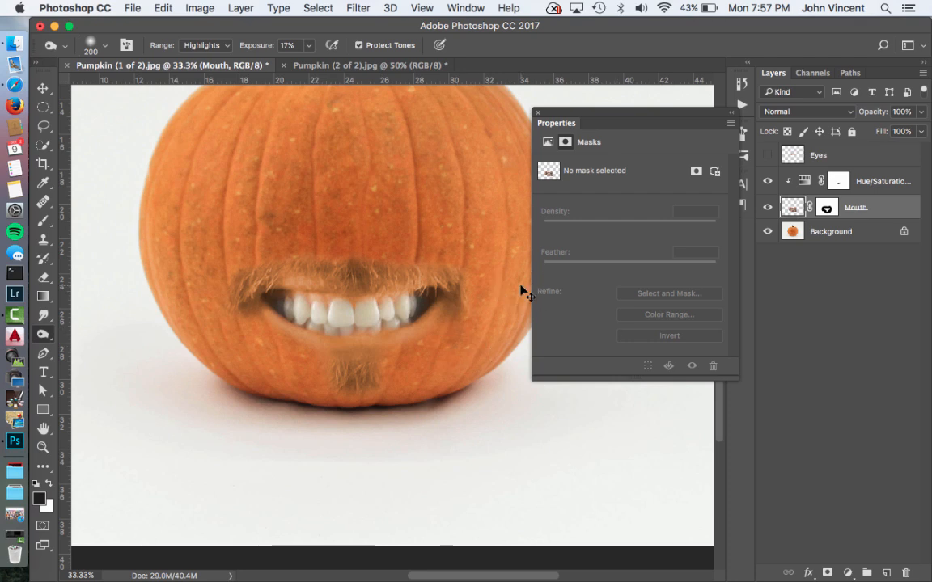
# - Add a second Hue/Saturation adjustment above the existing one, turn on Colorize, and clip it to the Mouth layer
pyautogui.press('super+minus')
pyautogui.press('super+minus')
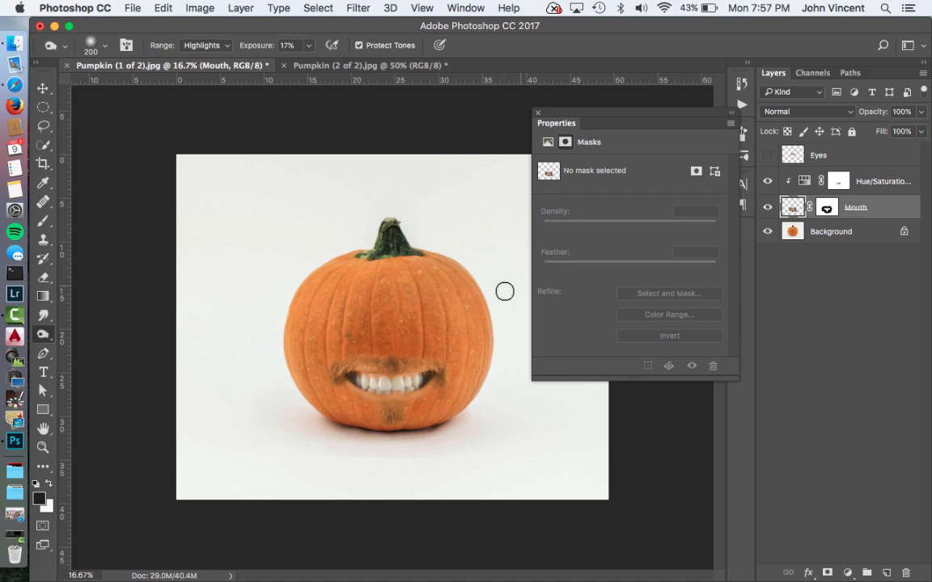
pyautogui.press('super+plus')
pyautogui.press('super+plus')
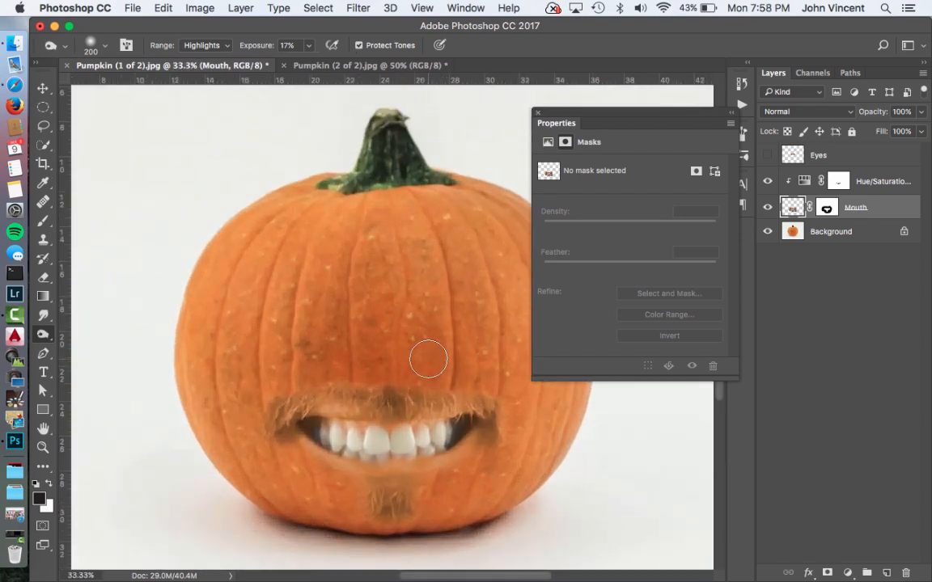
pyautogui.moveTo(420, 347); pyautogui.dragTo(356, 311)
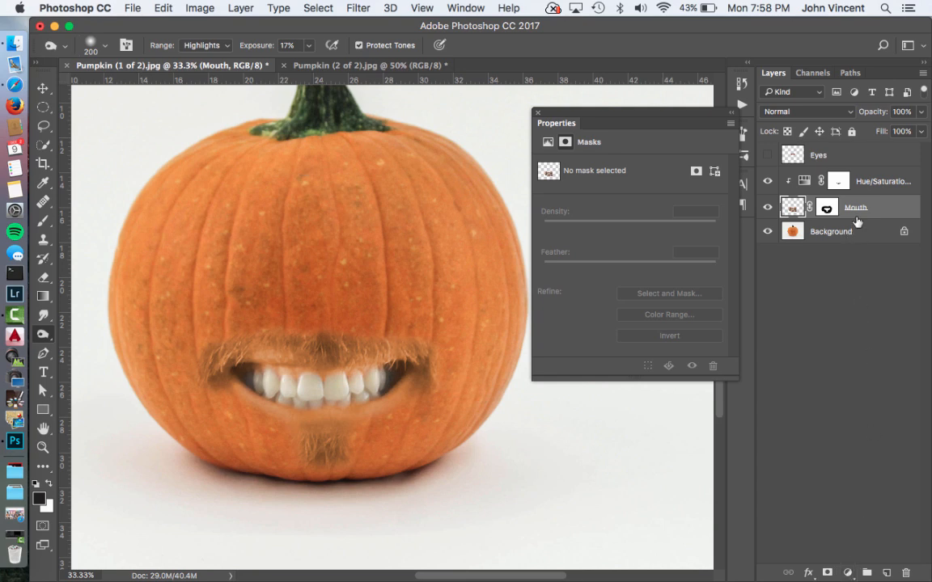
pyautogui.click(857, 181)
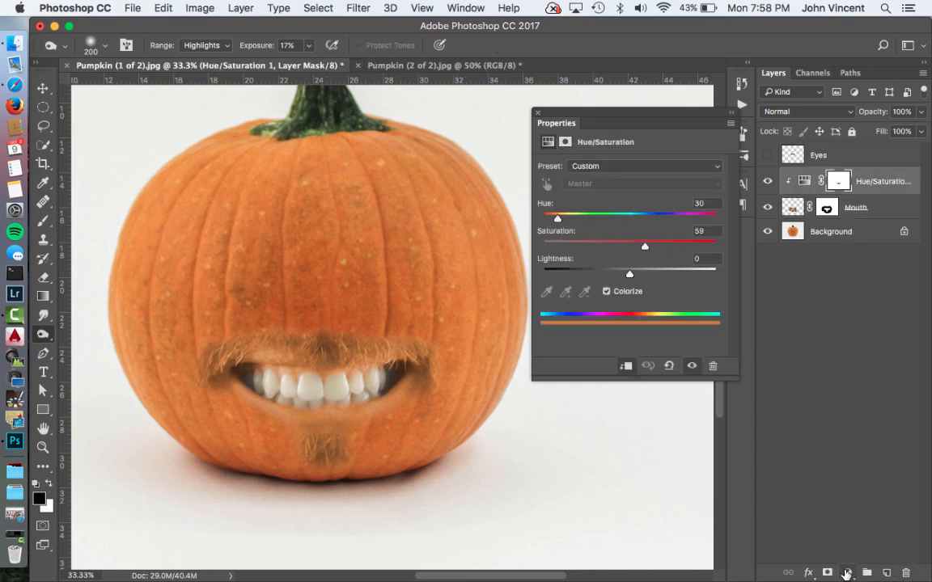
pyautogui.click(845, 573)
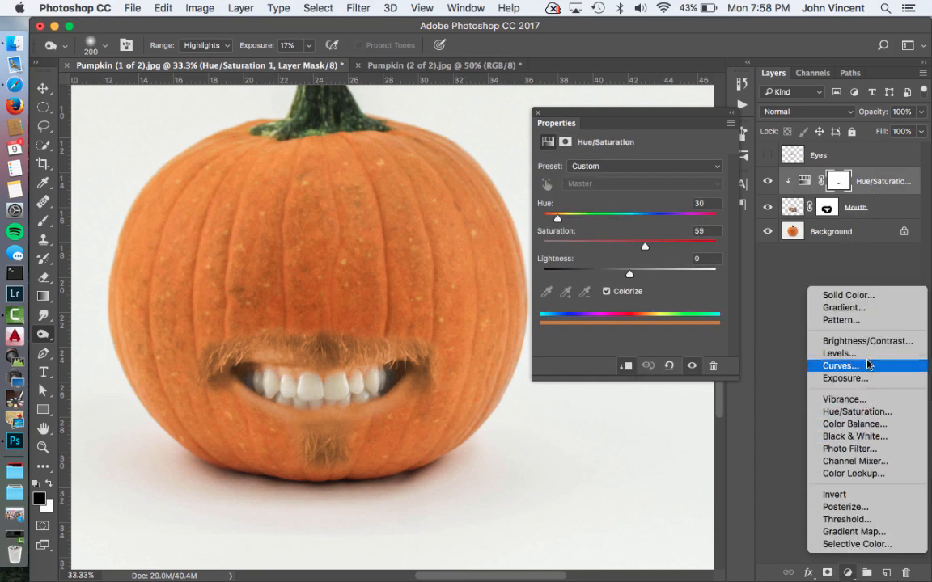
pyautogui.click(877, 412)
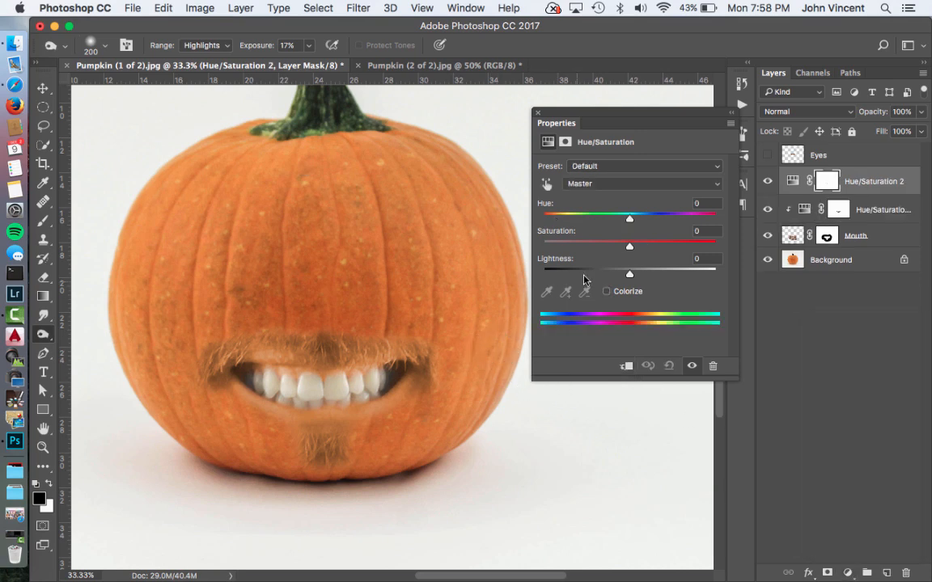
pyautogui.click(608, 293)
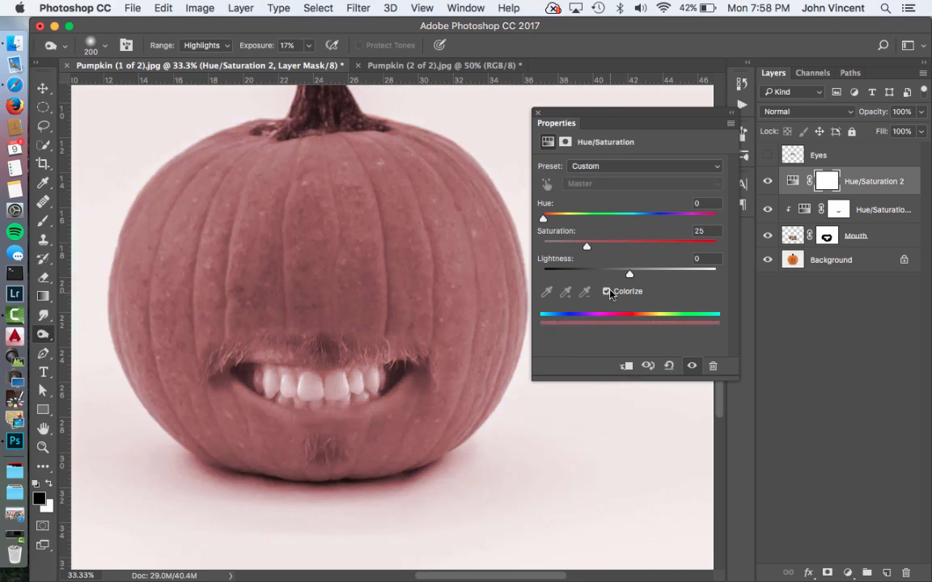
pyautogui.keyDown('alt'); pyautogui.click(880, 194); pyautogui.keyUp('alt')
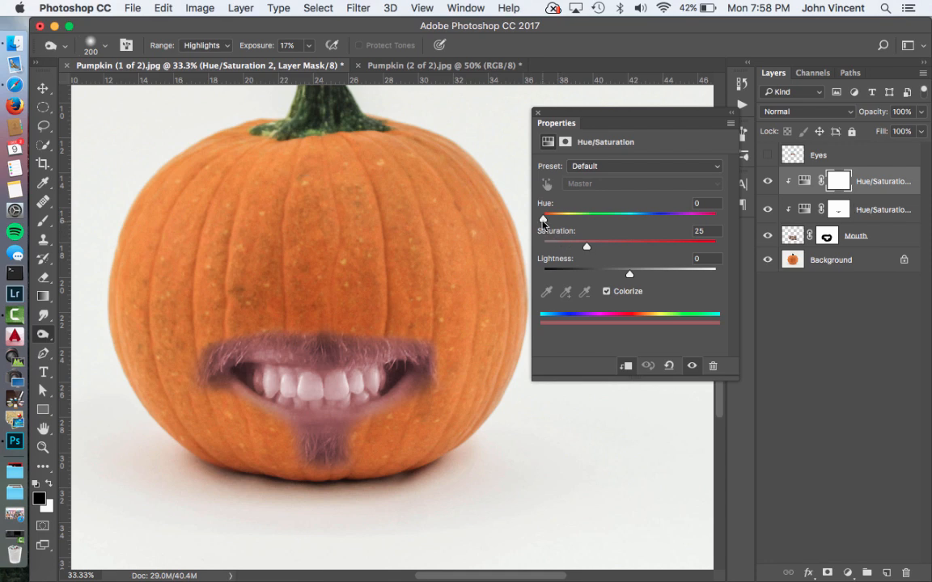
# - Tint the facial hair dark green by setting the new adjustment's Hue to 106, Saturation to 37 and Lightness to -39
pyautogui.moveTo(543, 220); pyautogui.dragTo(601, 221)
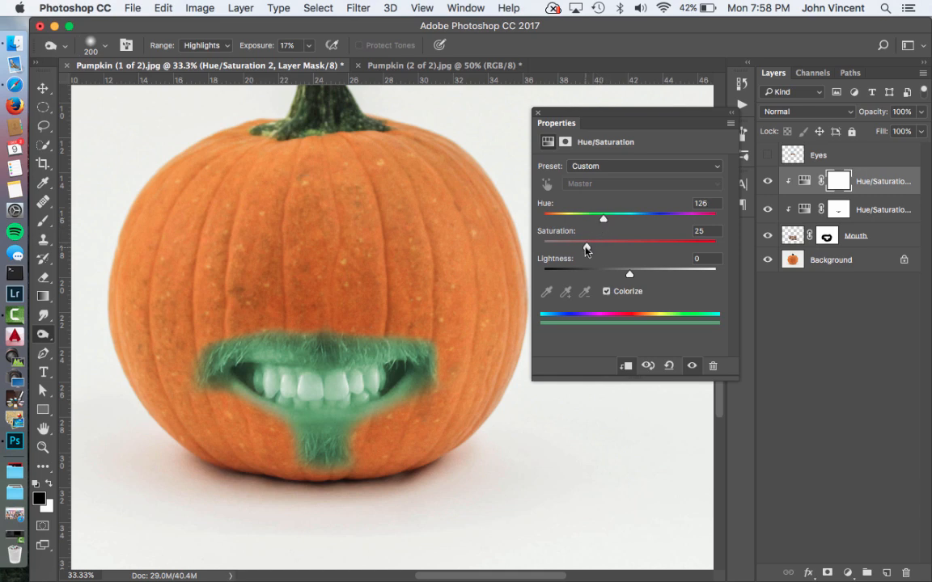
pyautogui.moveTo(586, 246); pyautogui.dragTo(596, 285)
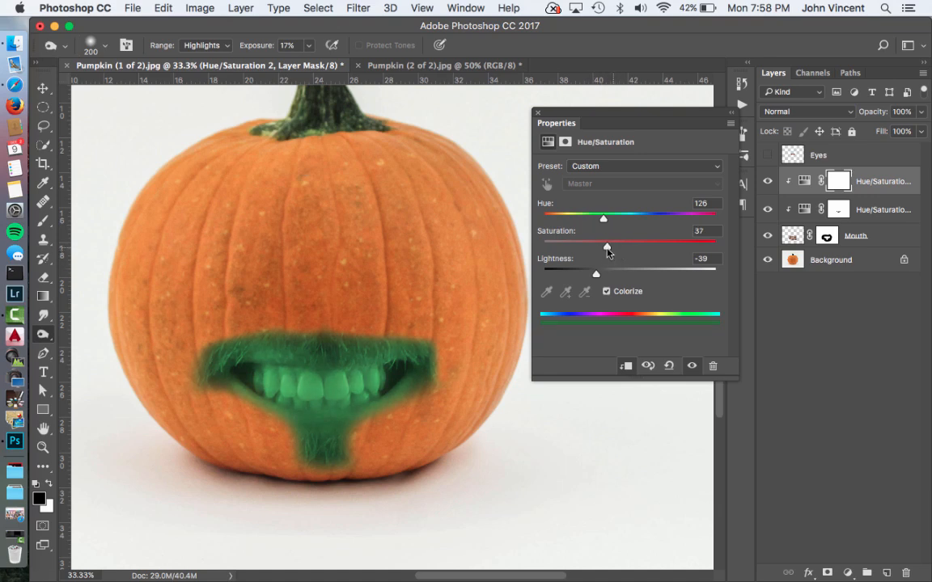
pyautogui.moveTo(598, 226); pyautogui.dragTo(595, 228)
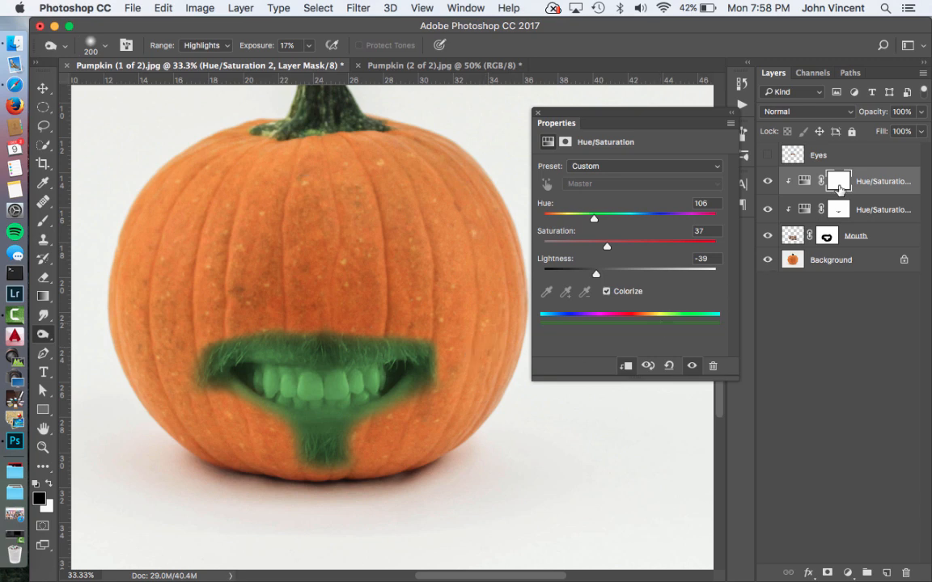
# - Paint black on the new Hue/Saturation mask over the teeth, lips and skin below, reducing the brush from 200 to 90 px
pyautogui.press('b')
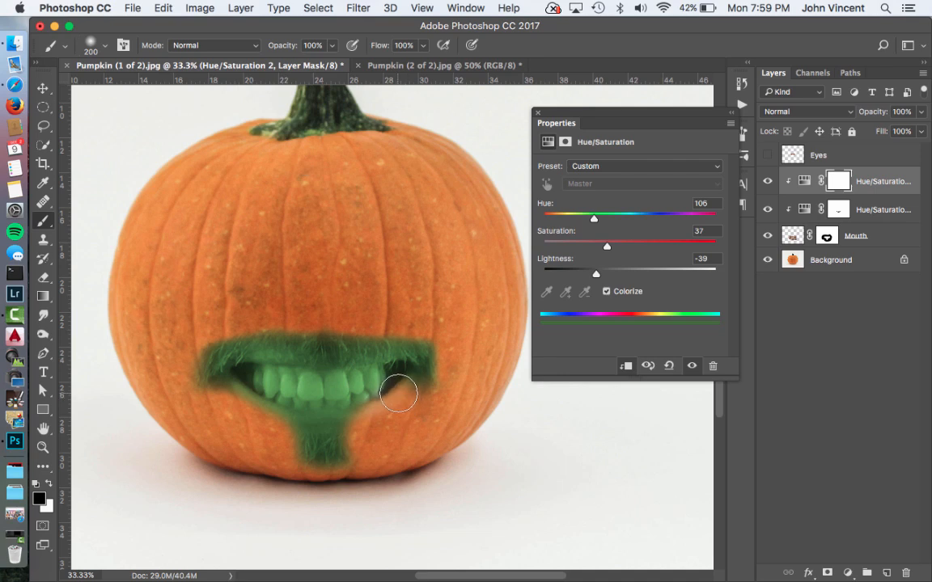
pyautogui.moveTo(394, 390)
pyautogui.mouseDown()
pyautogui.moveTo(258, 384)
pyautogui.moveTo(336, 390)
pyautogui.moveTo(253, 390)
pyautogui.moveTo(222, 406)
pyautogui.moveTo(248, 390)
pyautogui.moveTo(228, 392)
pyautogui.moveTo(255, 396)
pyautogui.moveTo(253, 415)
pyautogui.moveTo(281, 413)
pyautogui.moveTo(284, 422)
pyautogui.moveTo(336, 401)
pyautogui.moveTo(358, 428)
pyautogui.moveTo(334, 410)
pyautogui.moveTo(360, 426)
pyautogui.moveTo(364, 451)
pyautogui.moveTo(339, 474)
pyautogui.moveTo(307, 474)
pyautogui.moveTo(352, 464)
pyautogui.moveTo(355, 443)
pyautogui.moveTo(327, 419)
pyautogui.mouseUp()
pyautogui.press('[')
pyautogui.press('[')
pyautogui.press('[')
pyautogui.press('[')
pyautogui.press('[')
pyautogui.press('[')
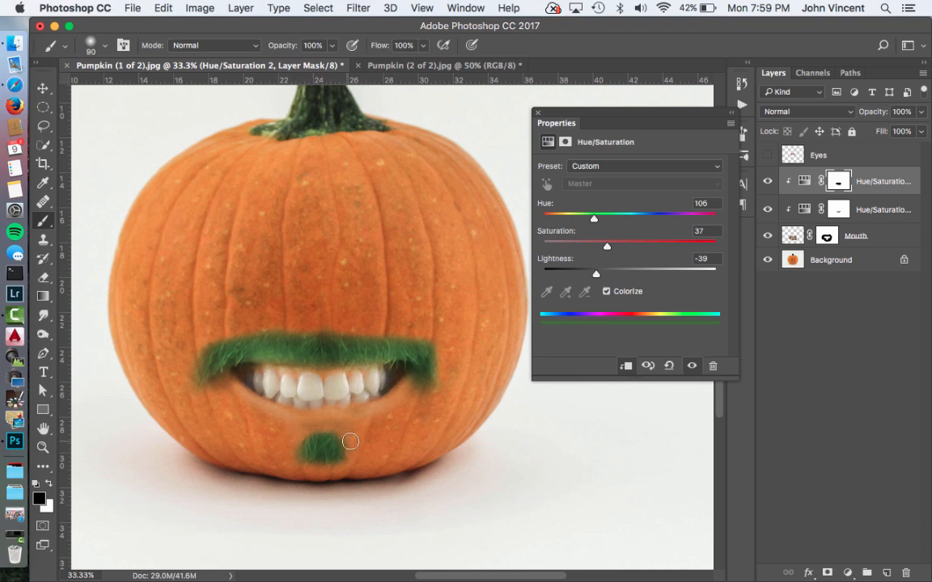
# - Refine the green tint's mask around the chin patch and the mustache's right end, alternating black and white with an 80 px brush
pyautogui.moveTo(328, 440)
pyautogui.mouseDown()
pyautogui.moveTo(316, 437)
pyautogui.moveTo(333, 446)
pyautogui.moveTo(322, 433)
pyautogui.mouseUp()
pyautogui.press('x')
pyautogui.press('x')
pyautogui.press('x')
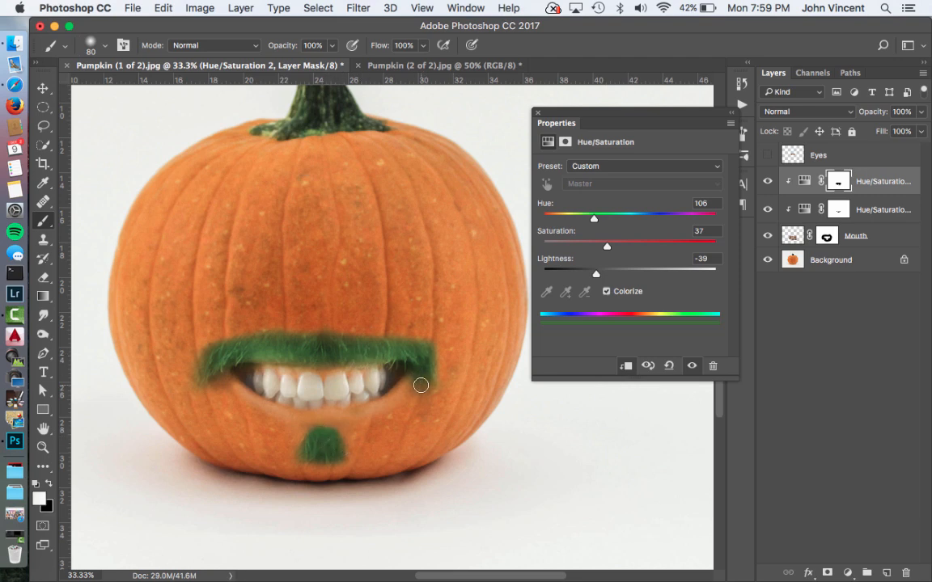
pyautogui.press('x')
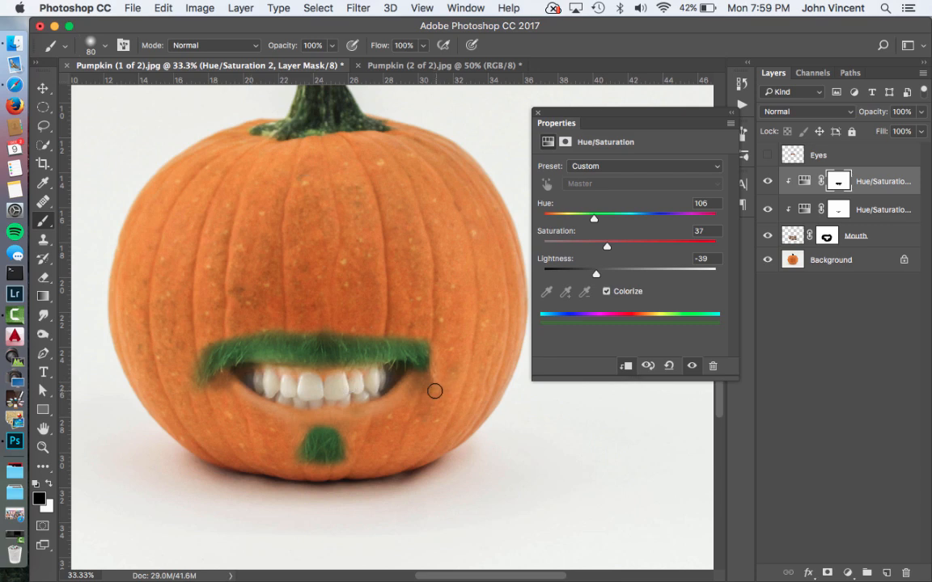
pyautogui.press('x')
pyautogui.moveTo(426, 375)
pyautogui.mouseDown()
pyautogui.moveTo(433, 359)
pyautogui.moveTo(433, 377)
pyautogui.mouseUp()
pyautogui.press('x')
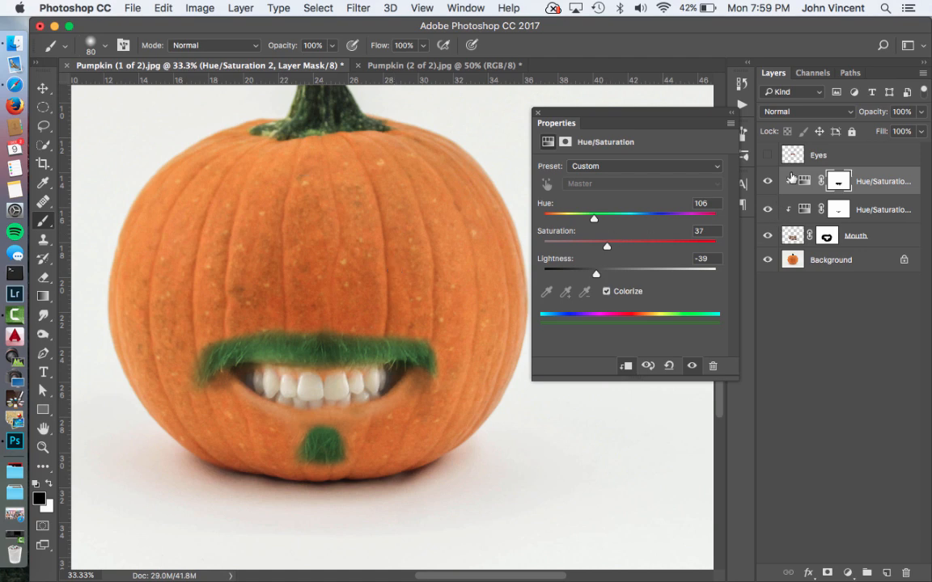
# - Show the Eyes layer and add a layer mask to it
pyautogui.click(848, 159)
pyautogui.click(768, 156)
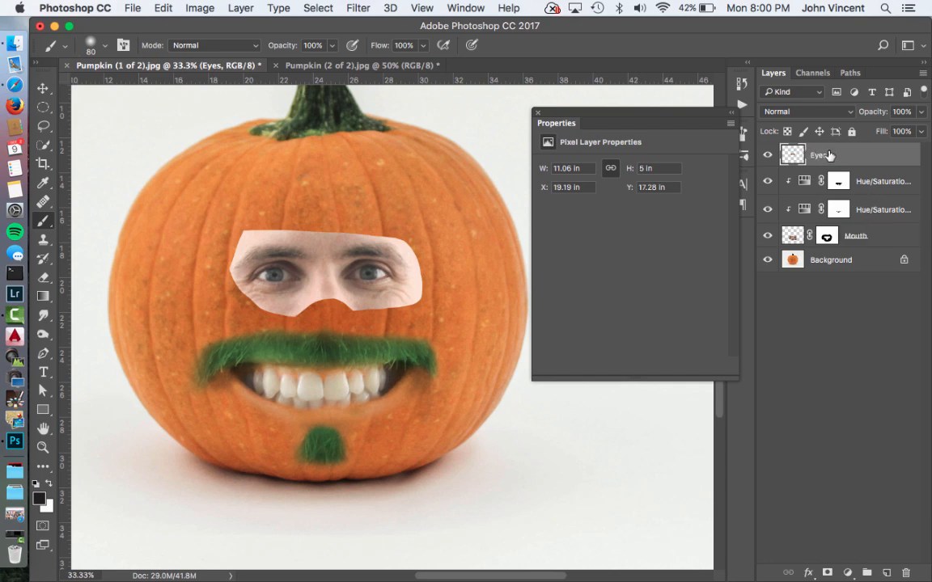
pyautogui.click(827, 573)
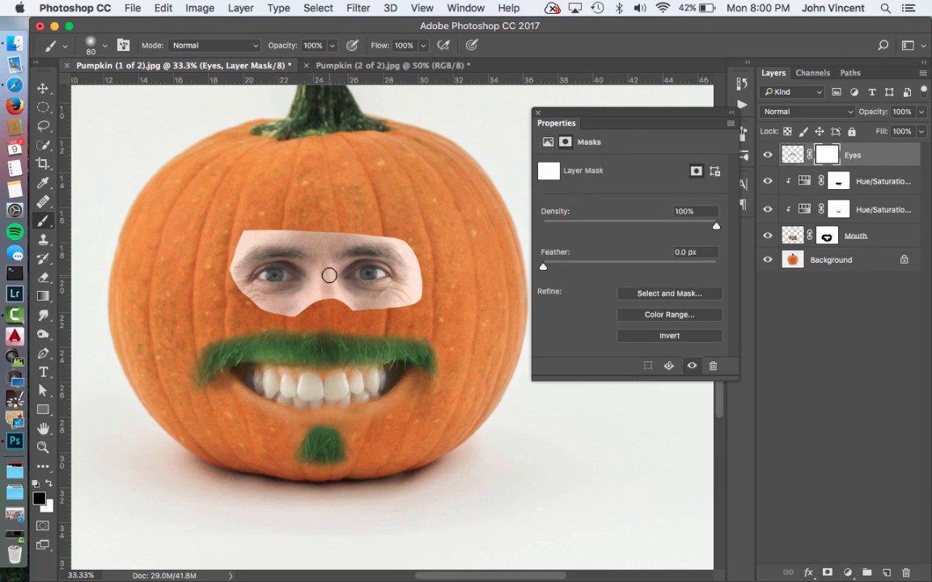
# - Paint black on the Eyes mask with a 150 px brush to hide the eyebrows and surrounding skin
pyautogui.press(']')
pyautogui.press(']')
pyautogui.press(']')
pyautogui.press(']')
pyautogui.moveTo(299, 279)
pyautogui.mouseDown()
pyautogui.moveTo(267, 283)
pyautogui.moveTo(299, 274)
pyautogui.moveTo(321, 286)
pyautogui.moveTo(332, 279)
pyautogui.moveTo(308, 279)
pyautogui.moveTo(364, 280)
pyautogui.moveTo(411, 298)
pyautogui.moveTo(388, 259)
pyautogui.moveTo(370, 263)
pyautogui.moveTo(360, 231)
pyautogui.moveTo(325, 240)
pyautogui.moveTo(408, 242)
pyautogui.moveTo(291, 231)
pyautogui.moveTo(228, 260)
pyautogui.moveTo(259, 317)
pyautogui.moveTo(262, 283)
pyautogui.moveTo(298, 307)
pyautogui.moveTo(252, 306)
pyautogui.moveTo(222, 272)
pyautogui.moveTo(249, 253)
pyautogui.moveTo(231, 258)
pyautogui.moveTo(302, 242)
pyautogui.moveTo(279, 241)
pyautogui.moveTo(325, 249)
pyautogui.mouseUp()
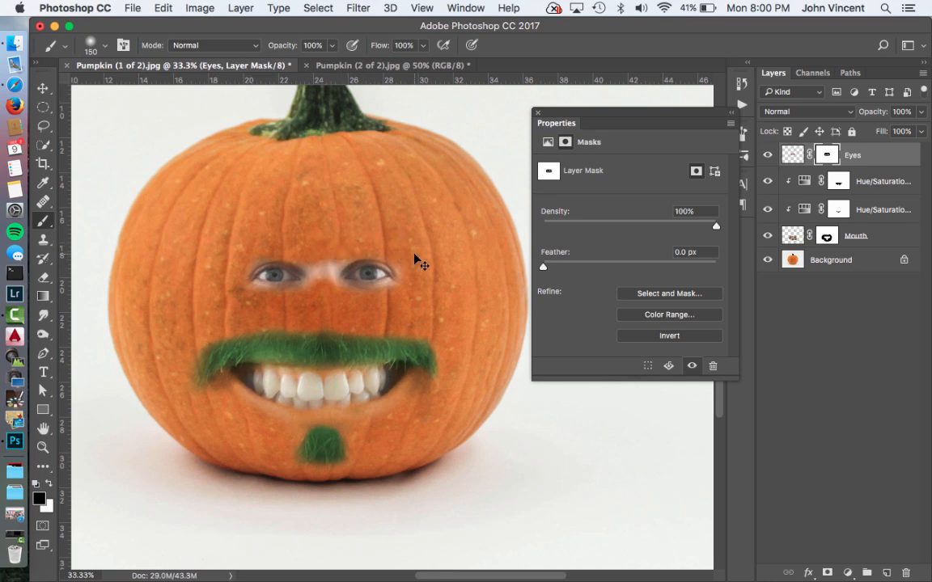
# - Scale the Eyes layer up to roughly twice its size
pyautogui.press('super+equal')
pyautogui.press('v')
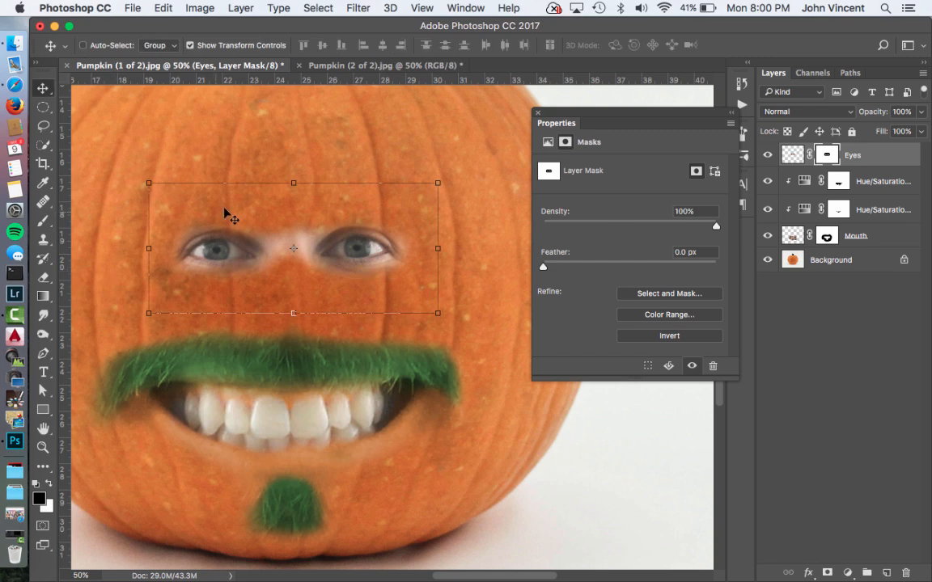
pyautogui.press('super+minus')
pyautogui.press('super+minus')
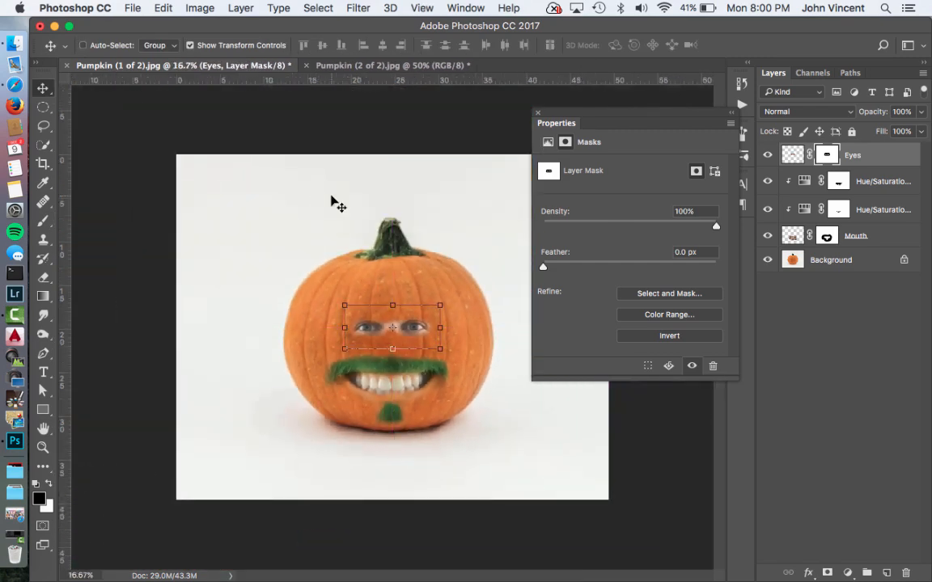
pyautogui.moveTo(437, 305); pyautogui.dragTo(509, 253)
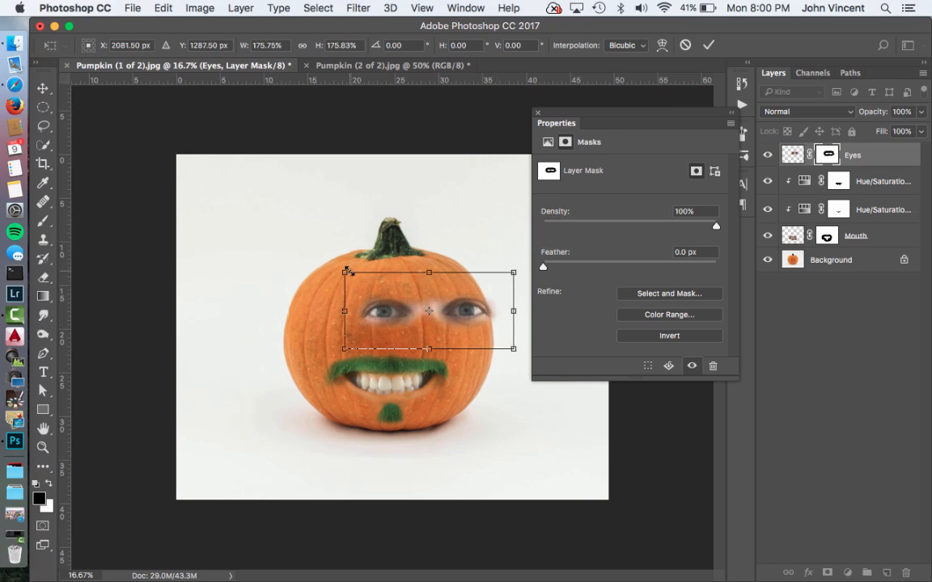
pyautogui.moveTo(346, 272); pyautogui.dragTo(325, 264)
pyautogui.press('Return')
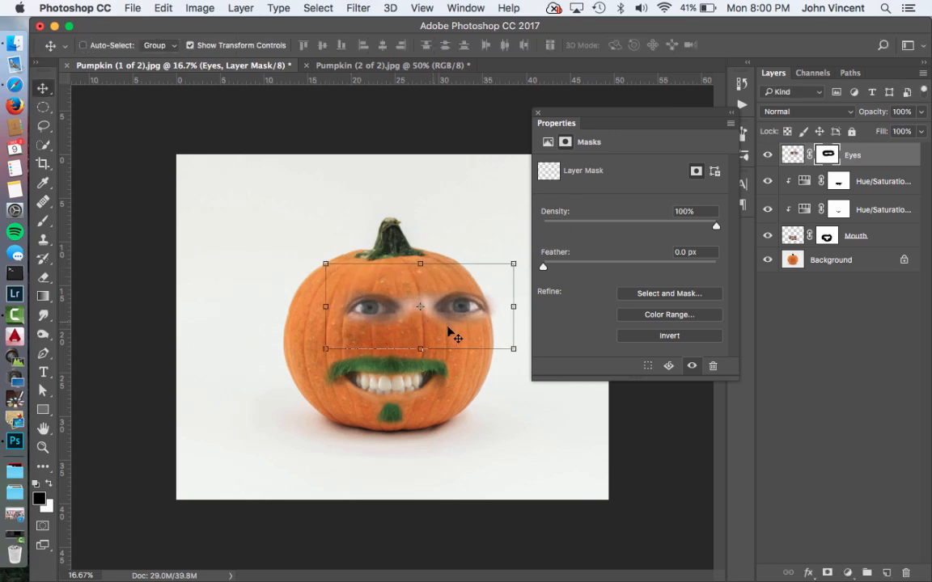
# - Center the enlarged eyes above the mustache, rotate them 0.80° and nudge them slightly down
pyautogui.moveTo(458, 316); pyautogui.dragTo(430, 338)
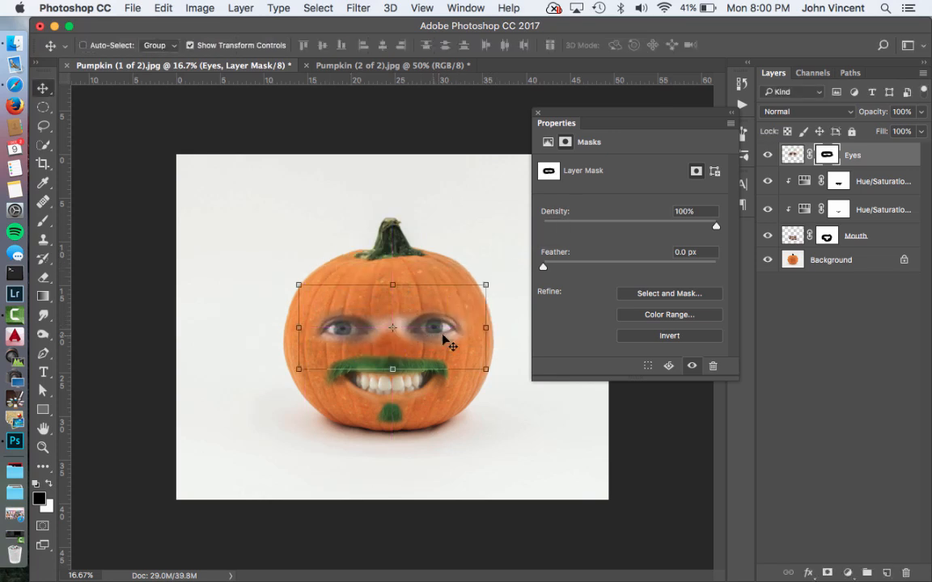
pyautogui.moveTo(495, 380); pyautogui.dragTo(493, 380)
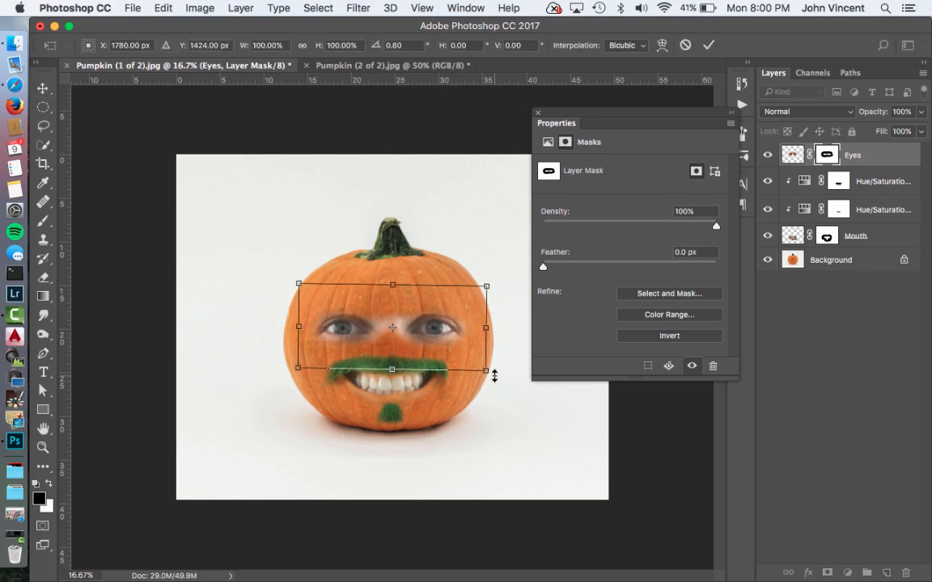
pyautogui.press('Return')
pyautogui.hotkey('shift', 'Down')
pyautogui.hotkey('shift', 'Down')
pyautogui.hotkey('shift', 'Down')
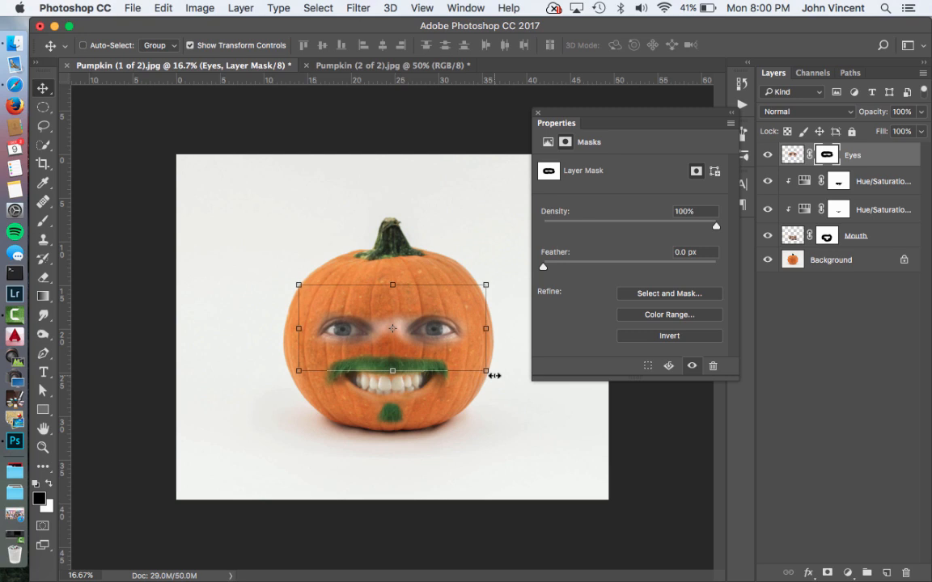
# - Move the Properties panel clear of the face and paint black on the Eyes mask over the nose bridge, enlarging the brush to 200 px
pyautogui.press('super+equal')
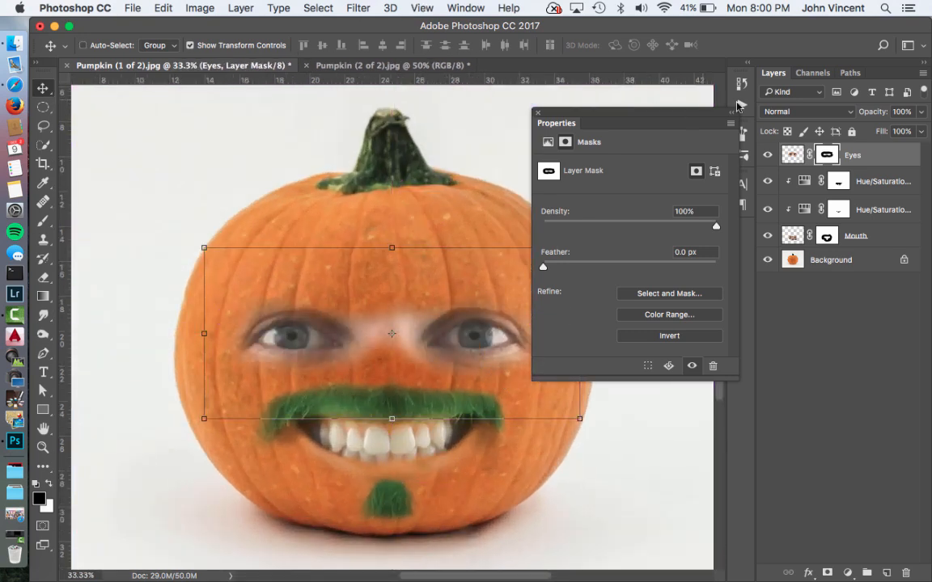
pyautogui.moveTo(646, 119); pyautogui.dragTo(794, 156)
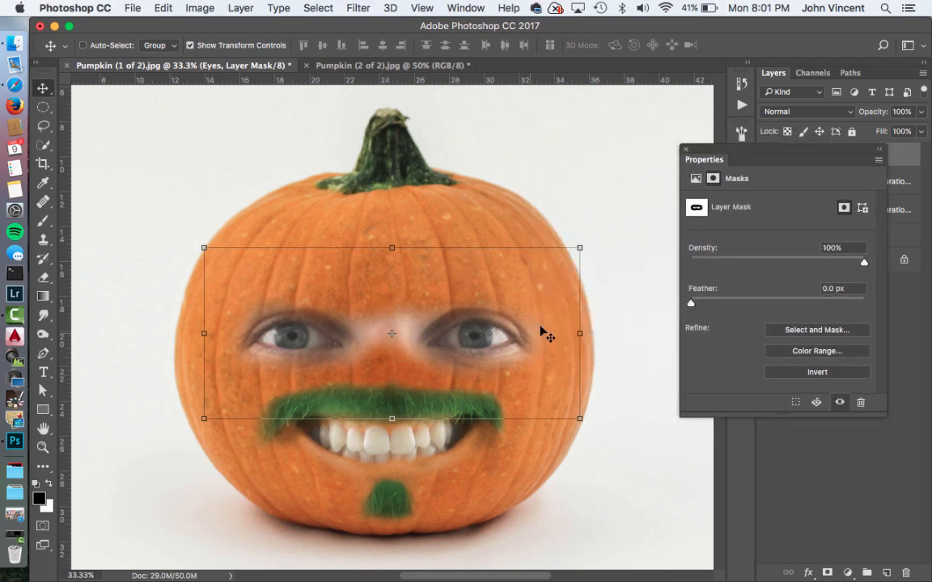
pyautogui.press('b')
pyautogui.moveTo(797, 150)
pyautogui.mouseDown()
pyautogui.moveTo(689, 166)
pyautogui.moveTo(754, 303)
pyautogui.moveTo(714, 322)
pyautogui.moveTo(680, 313)
pyautogui.moveTo(705, 308)
pyautogui.moveTo(661, 314)
pyautogui.mouseUp()
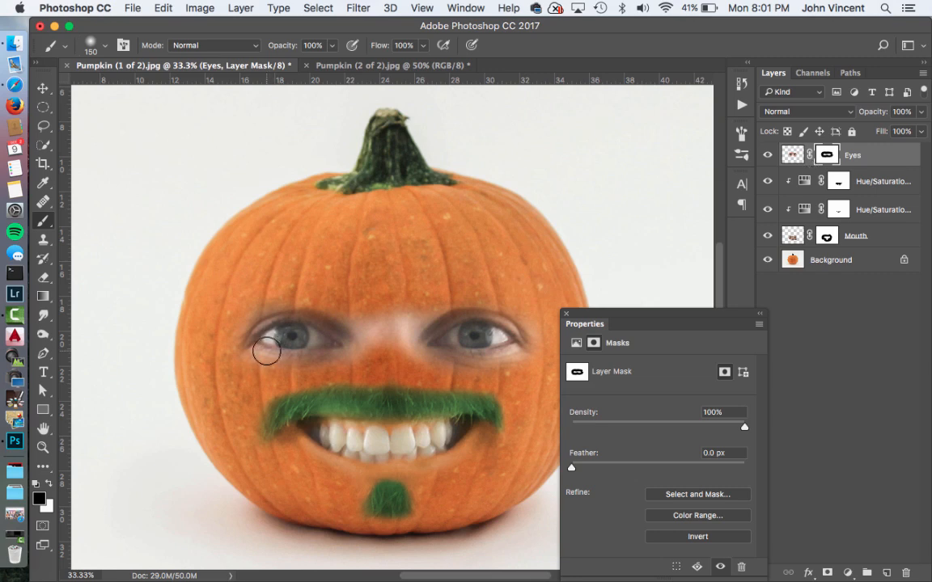
pyautogui.moveTo(380, 340)
pyautogui.mouseDown()
pyautogui.moveTo(339, 306)
pyautogui.moveTo(369, 358)
pyautogui.mouseUp()
pyautogui.press(']')
pyautogui.press(']')
pyautogui.press(']')
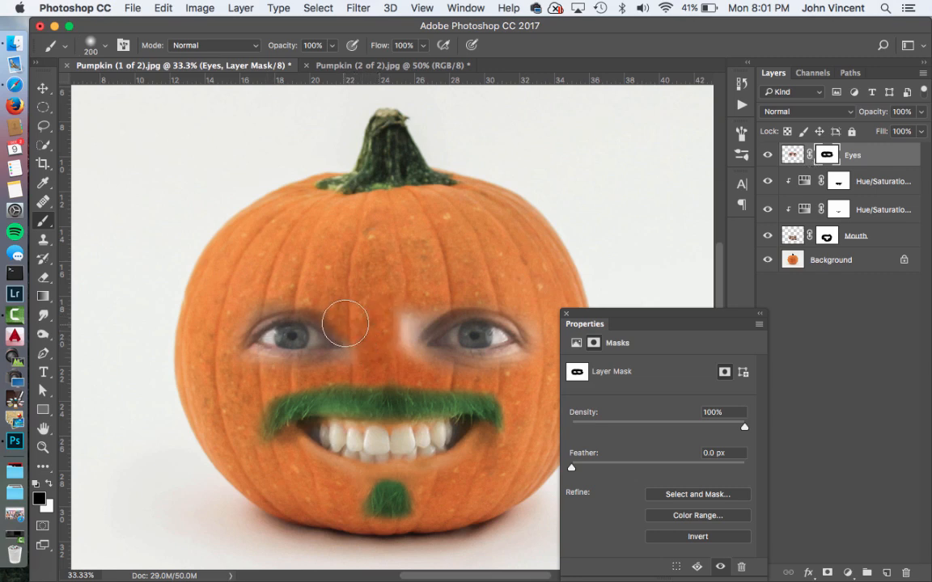
# - Reduce the brush to 100 px and paint black on the Eyes mask to trim the skin around the left eye
pyautogui.press('[')
pyautogui.press('[')
pyautogui.press('[')
pyautogui.press('[')
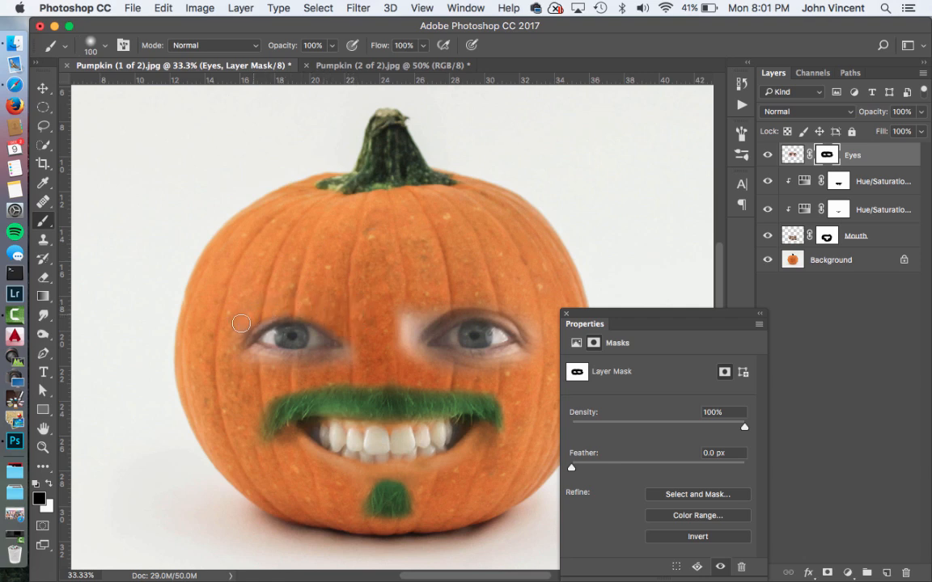
pyautogui.moveTo(267, 313)
pyautogui.mouseDown()
pyautogui.moveTo(230, 349)
pyautogui.moveTo(237, 343)
pyautogui.moveTo(237, 357)
pyautogui.moveTo(267, 363)
pyautogui.mouseUp()
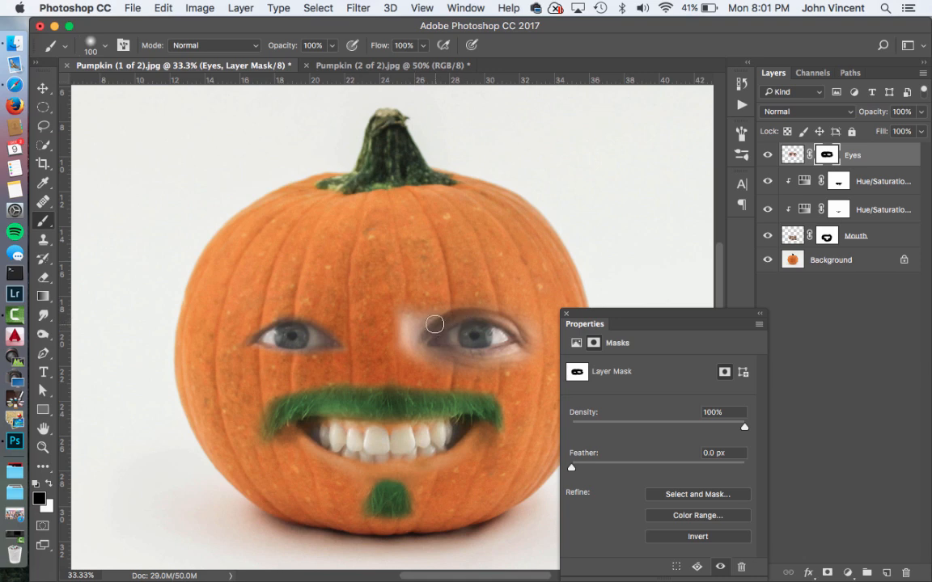
# - Paint black on the Eyes mask with the 100 px brush to trim the skin around the right eye
pyautogui.moveTo(443, 312)
pyautogui.mouseDown()
pyautogui.moveTo(402, 333)
pyautogui.moveTo(412, 332)
pyautogui.mouseUp()
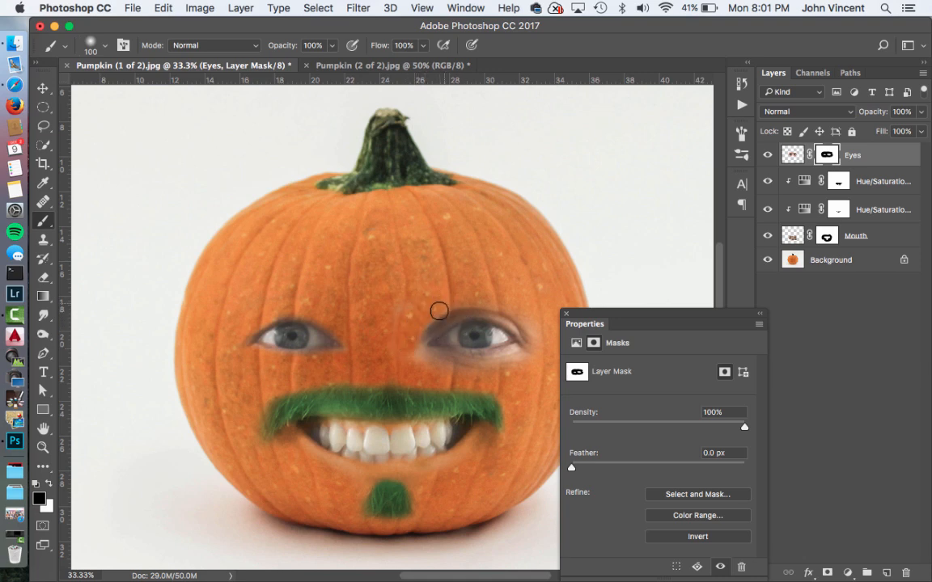
pyautogui.moveTo(452, 308)
pyautogui.mouseDown()
pyautogui.moveTo(415, 338)
pyautogui.moveTo(416, 351)
pyautogui.moveTo(429, 361)
pyautogui.moveTo(526, 356)
pyautogui.mouseUp()
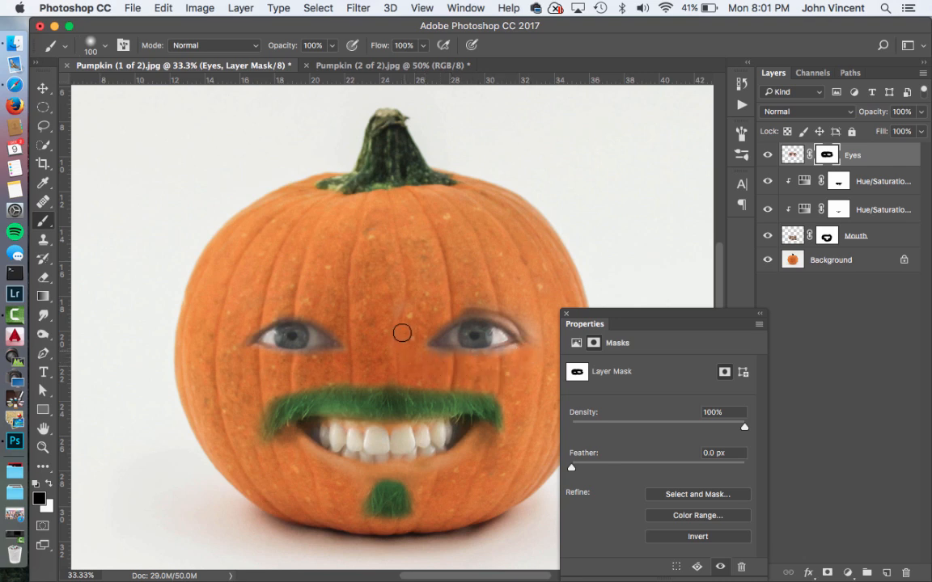
pyautogui.moveTo(437, 314)
pyautogui.mouseDown()
pyautogui.moveTo(487, 308)
pyautogui.moveTo(518, 316)
pyautogui.moveTo(535, 339)
pyautogui.mouseUp()
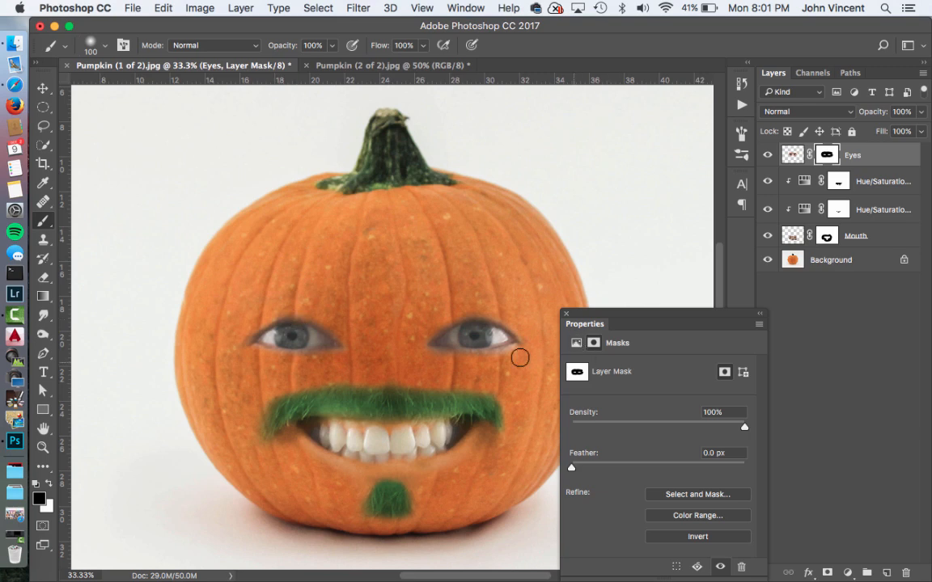
# - Duplicate the orange Hue/Saturation 1 adjustment above Eyes, clip the copy to Eyes and restore Hue/Saturation 2's clipping to the Mouth group
pyautogui.click(884, 212)
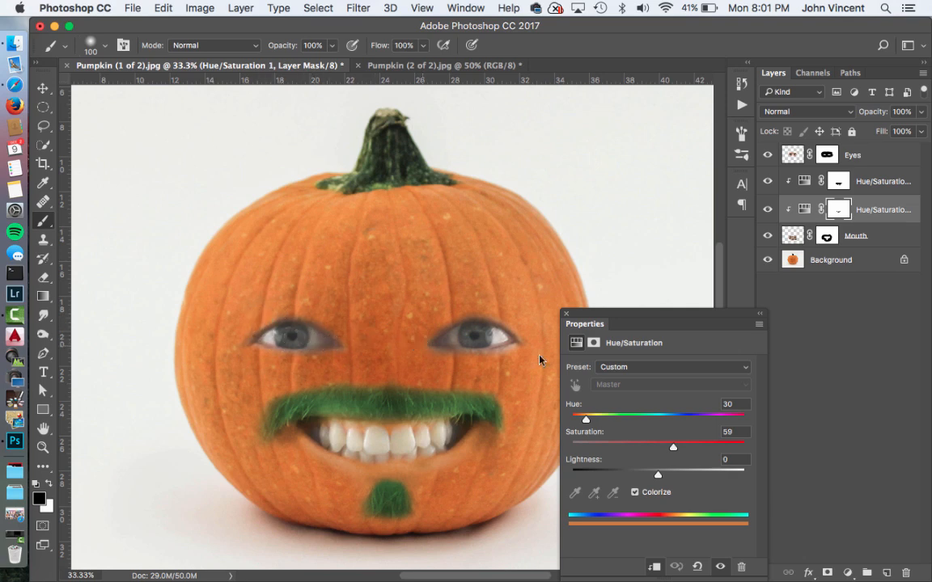
pyautogui.click(862, 158)
pyautogui.click(885, 209)
pyautogui.moveTo(881, 212); pyautogui.dragTo(887, 572)
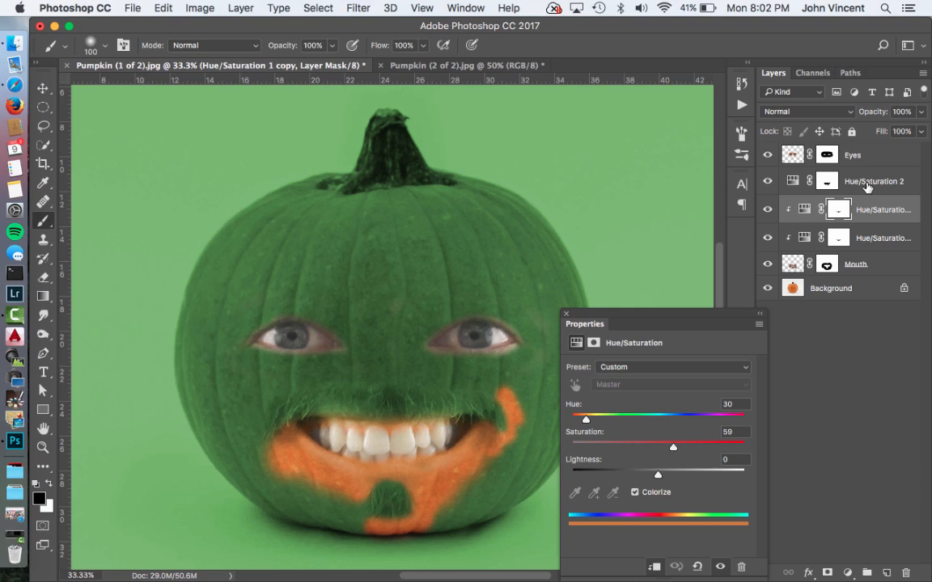
pyautogui.moveTo(835, 208); pyautogui.dragTo(838, 156)
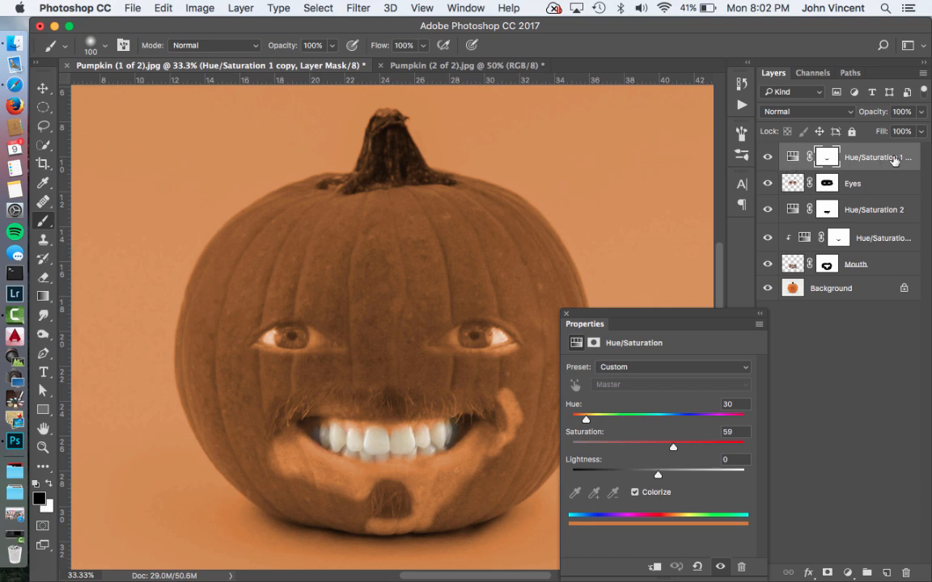
pyautogui.keyDown('alt'); pyautogui.click(853, 168); pyautogui.keyUp('alt')
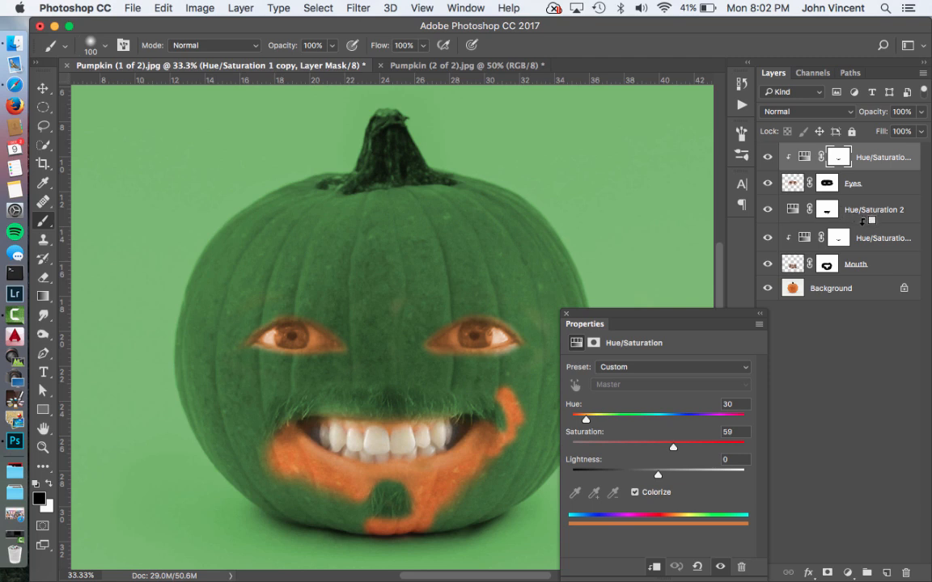
pyautogui.keyDown('alt'); pyautogui.click(873, 221); pyautogui.keyUp('alt')
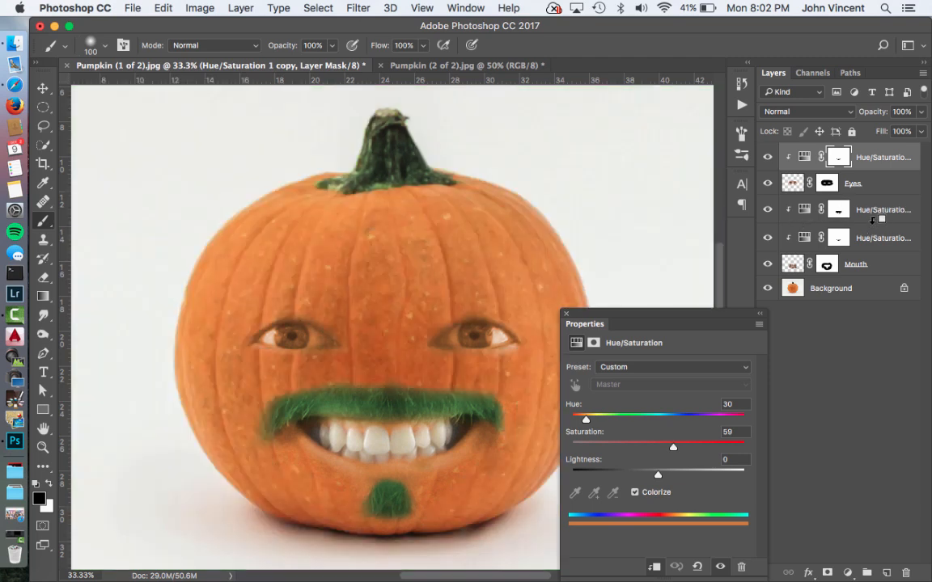
# - Rename the mouth's Hue/Saturation adjustments as Green and Orange, and the adjustment clipped to Eyes as Orange
pyautogui.doubleClick(877, 210)
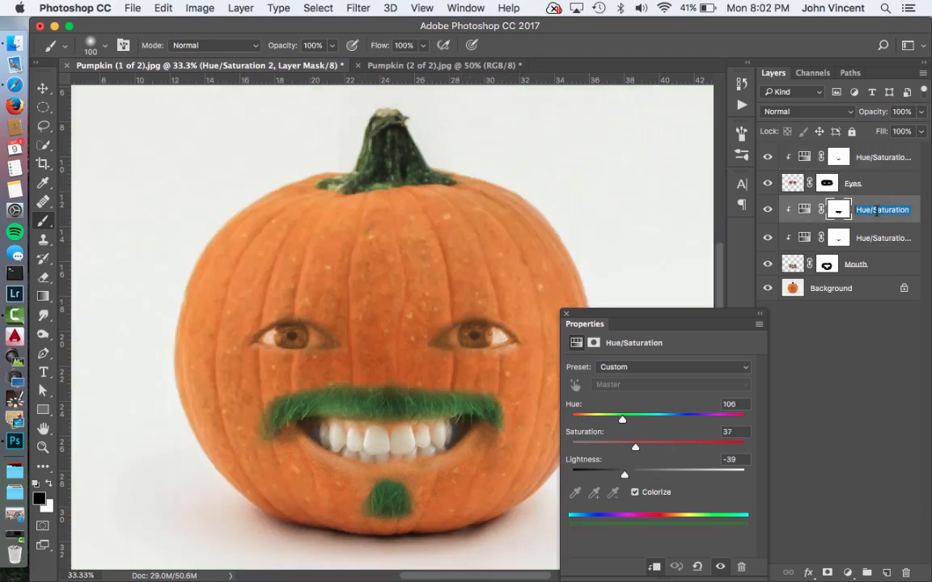
pyautogui.write('Green')
pyautogui.press('Return')
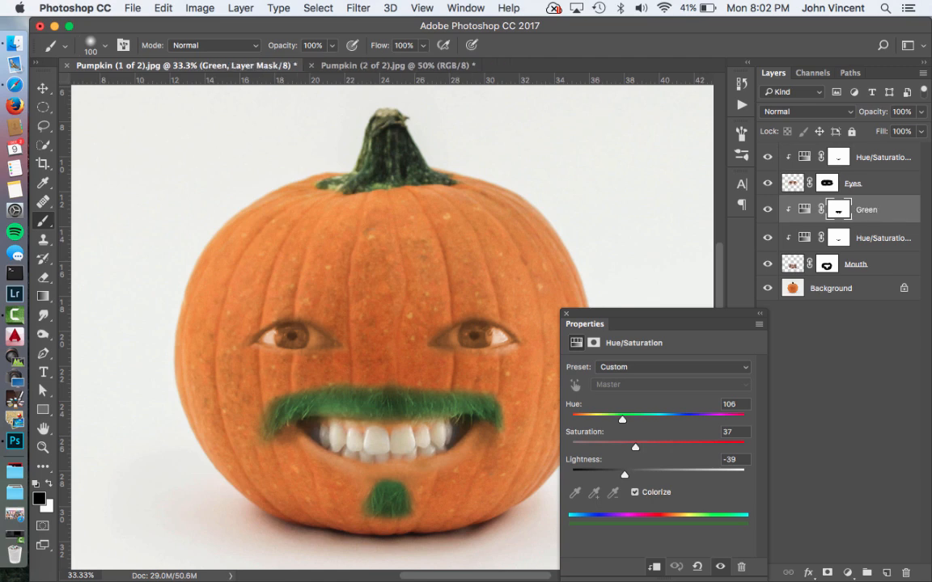
pyautogui.doubleClick(883, 237)
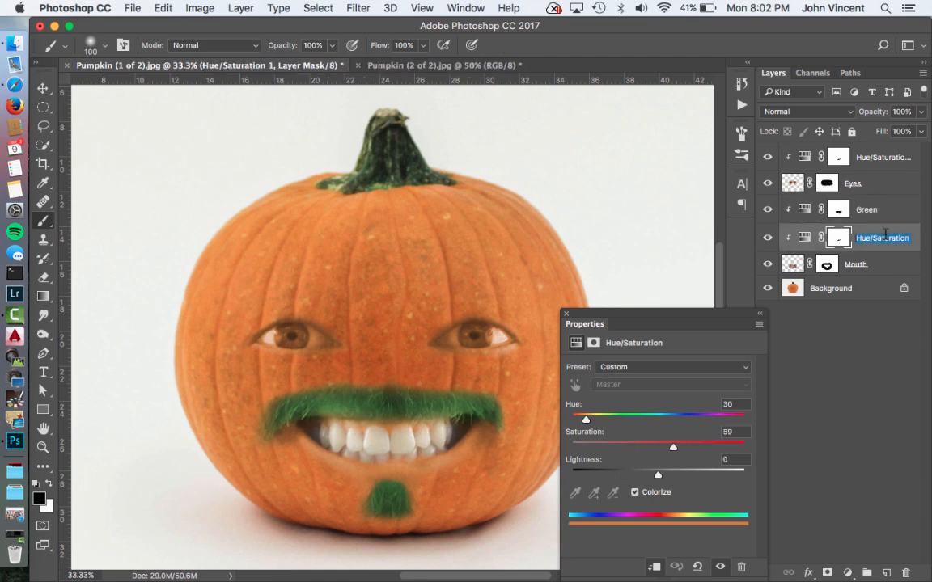
pyautogui.write('Orange')
pyautogui.press('Return')
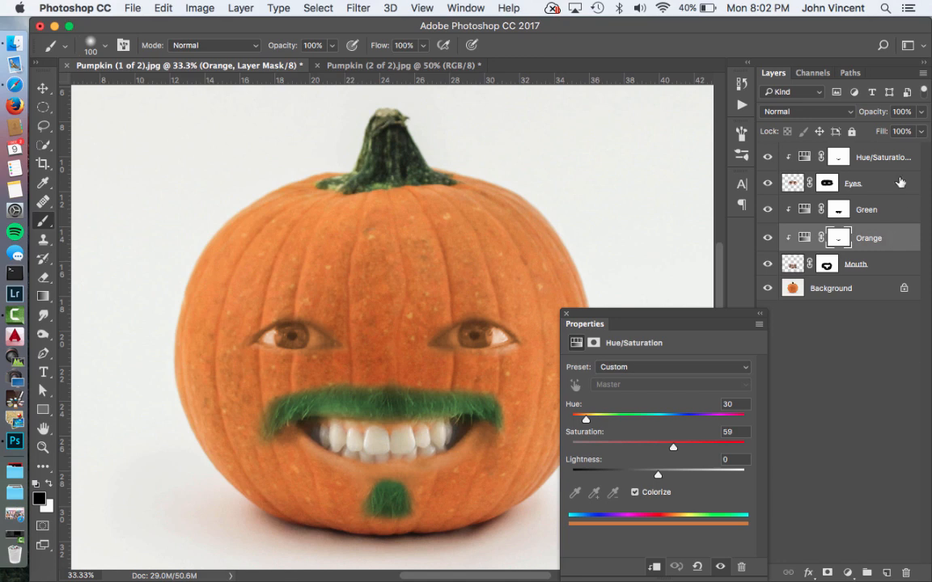
pyautogui.doubleClick(886, 156)
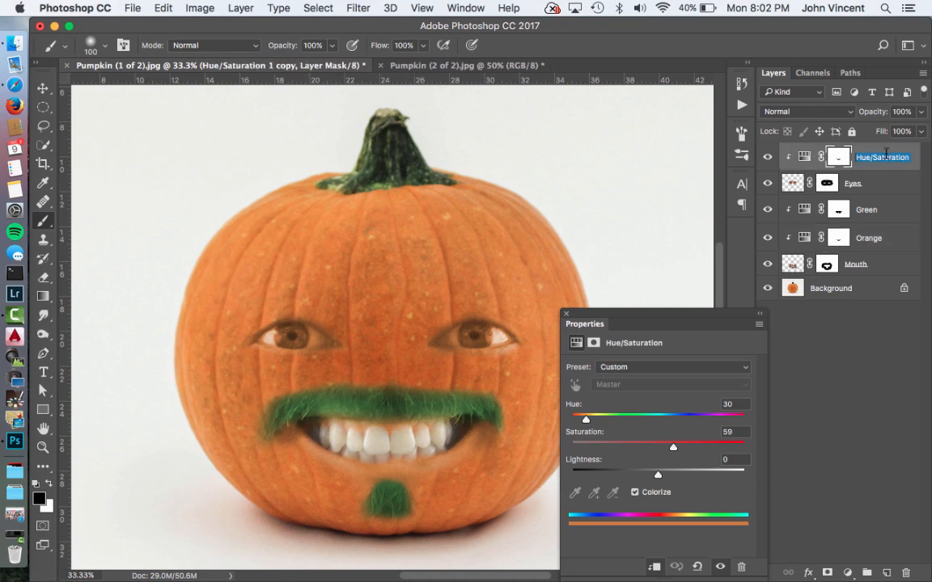
pyautogui.write('Orange')
pyautogui.press('Return')
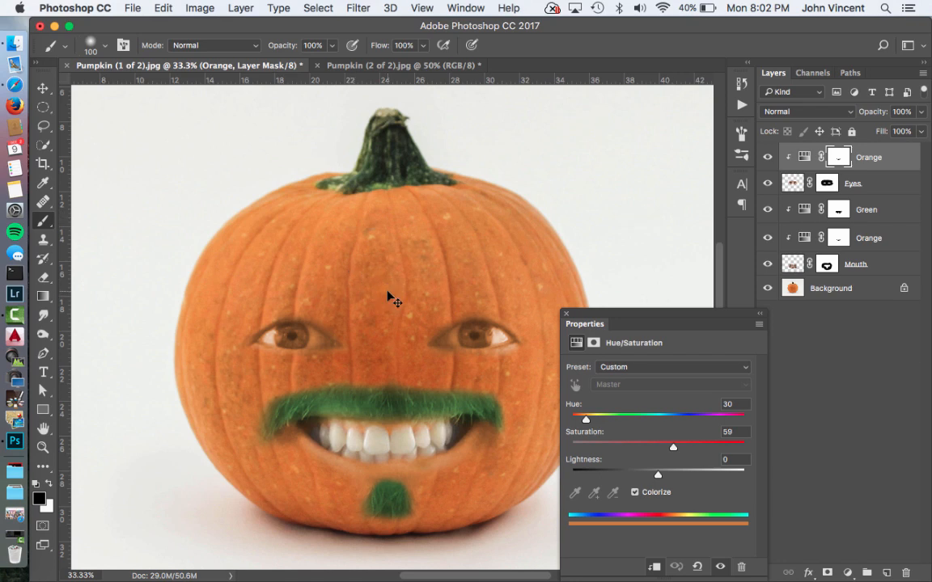
# - Reduce the brush to 70 px and paint black on the upper Orange mask to remove the tint from the left eyeball
pyautogui.press('super+plus')
pyautogui.press('super+plus')
pyautogui.scroll(-2, 295, 277)
pyautogui.hscroll(-2, 295, 278)
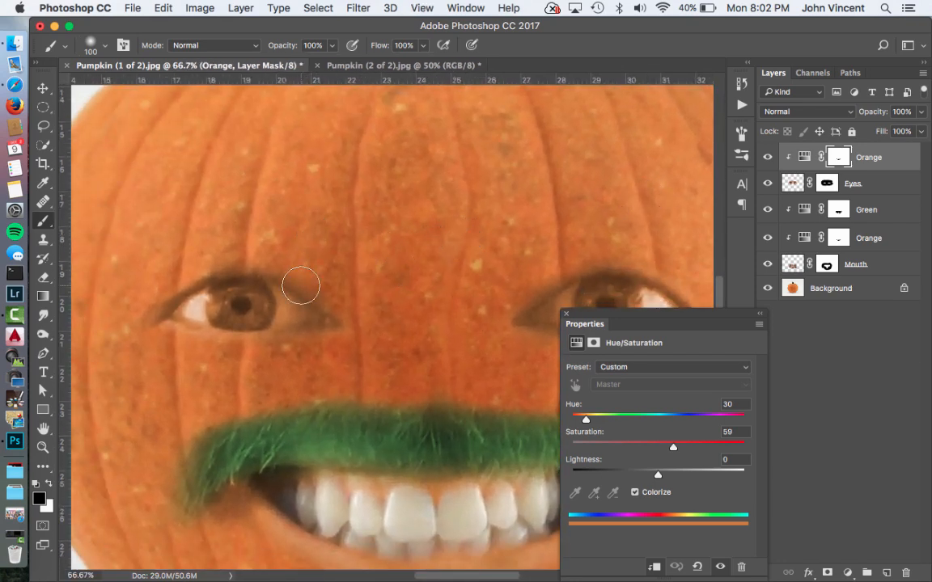
pyautogui.press('[')
pyautogui.press('[')
pyautogui.press('[')
pyautogui.press('[')
pyautogui.press(']')
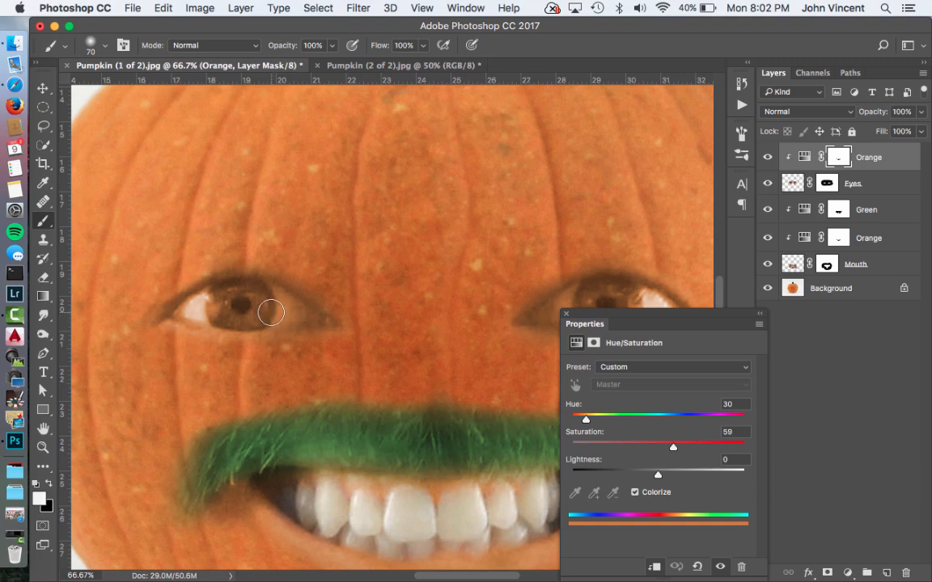
pyautogui.moveTo(265, 312)
pyautogui.mouseDown()
pyautogui.moveTo(298, 315)
pyautogui.moveTo(267, 293)
pyautogui.moveTo(220, 304)
pyautogui.moveTo(257, 316)
pyautogui.moveTo(186, 310)
pyautogui.moveTo(254, 300)
pyautogui.mouseUp()
# - Paint black on the upper Orange mask with the 70 px brush to remove the tint from the right eyeball
pyautogui.hscroll(10, 259, 301)
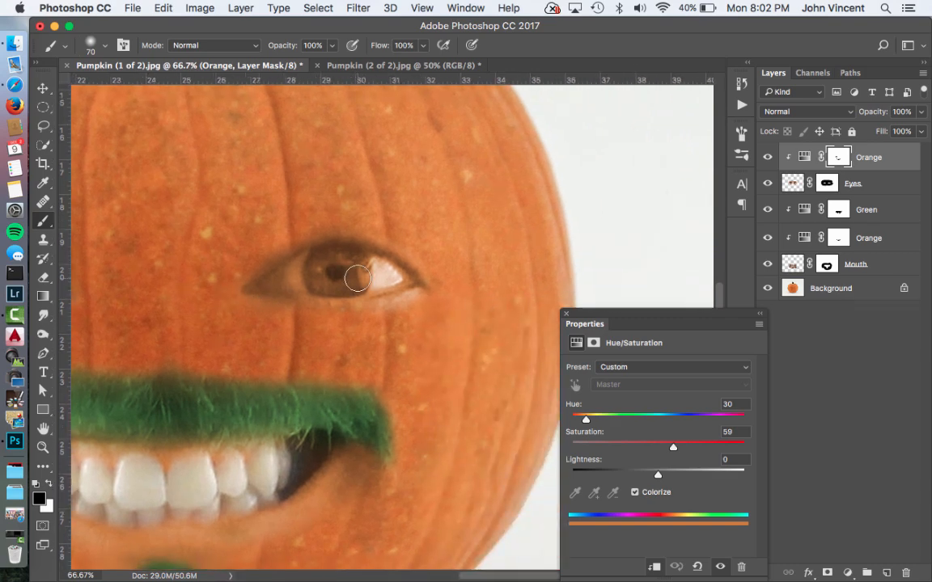
pyautogui.moveTo(357, 278)
pyautogui.mouseDown()
pyautogui.moveTo(389, 273)
pyautogui.moveTo(294, 280)
pyautogui.moveTo(257, 249)
pyautogui.moveTo(343, 239)
pyautogui.moveTo(368, 272)
pyautogui.moveTo(534, 263)
pyautogui.mouseUp()
pyautogui.moveTo(415, 267); pyautogui.dragTo(459, 265)
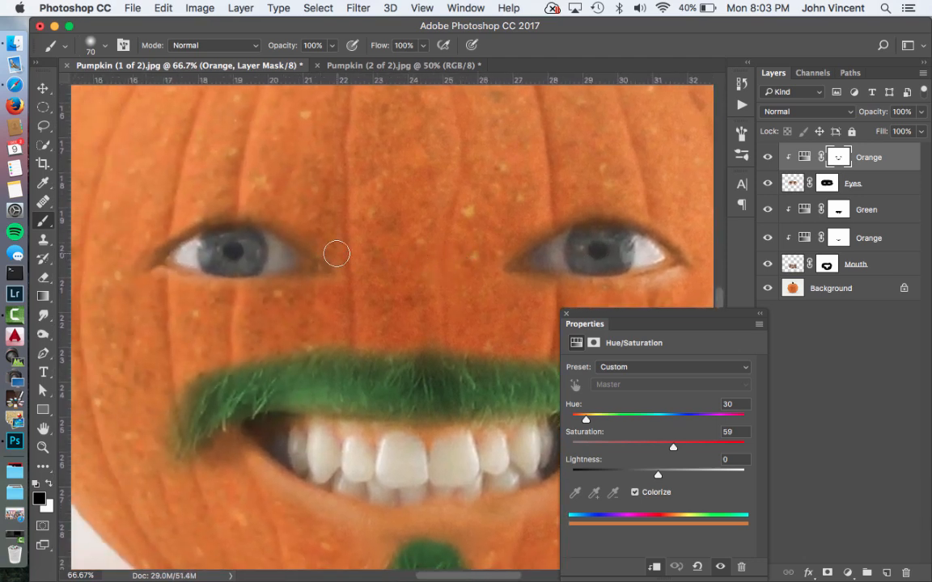
pyautogui.moveTo(375, 260); pyautogui.dragTo(332, 245)
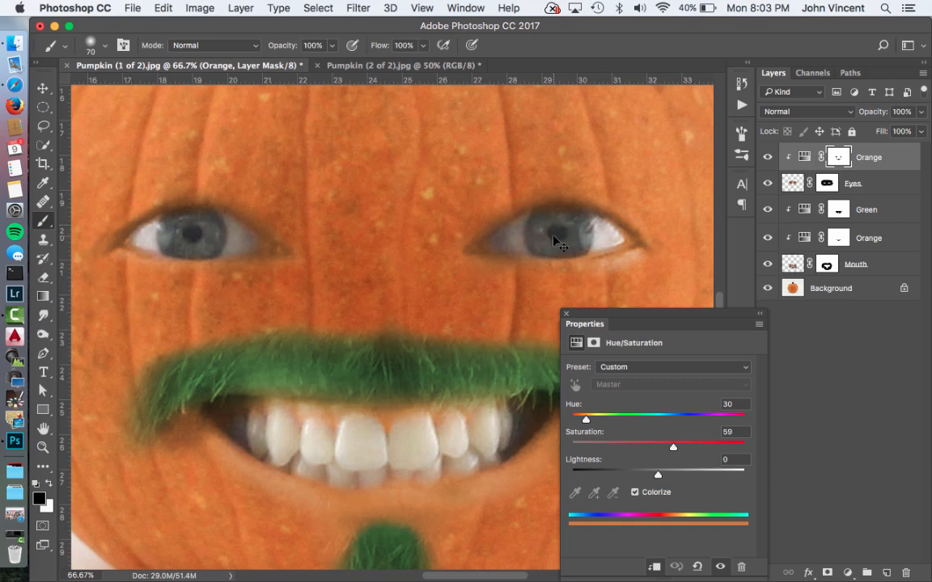
# - Duplicate the Green adjustment, move the copy above the upper Orange layer and clip it to the Eyes group
pyautogui.press('super+minus')
pyautogui.press('super+minus')
pyautogui.press('super+minus')
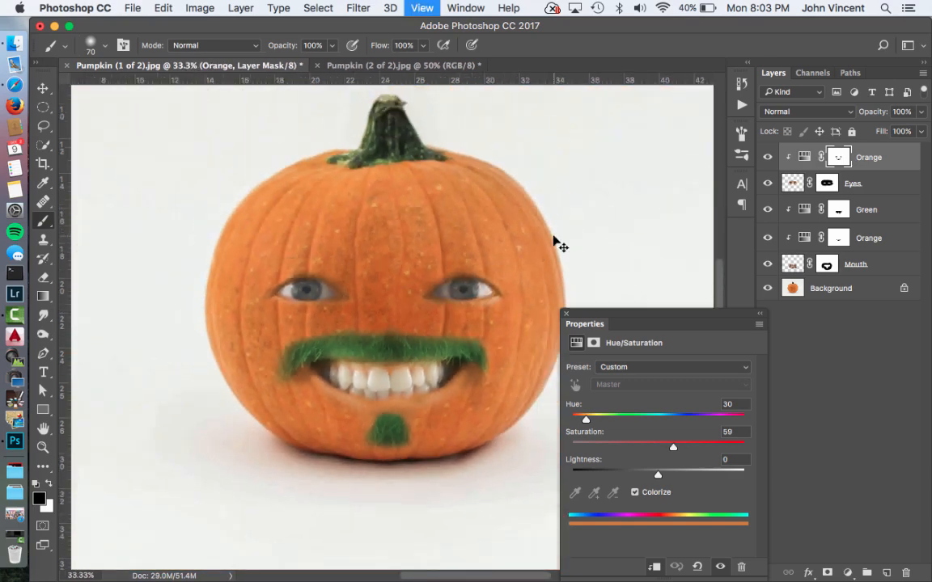
pyautogui.press('super+plus')
pyautogui.press('super+plus')
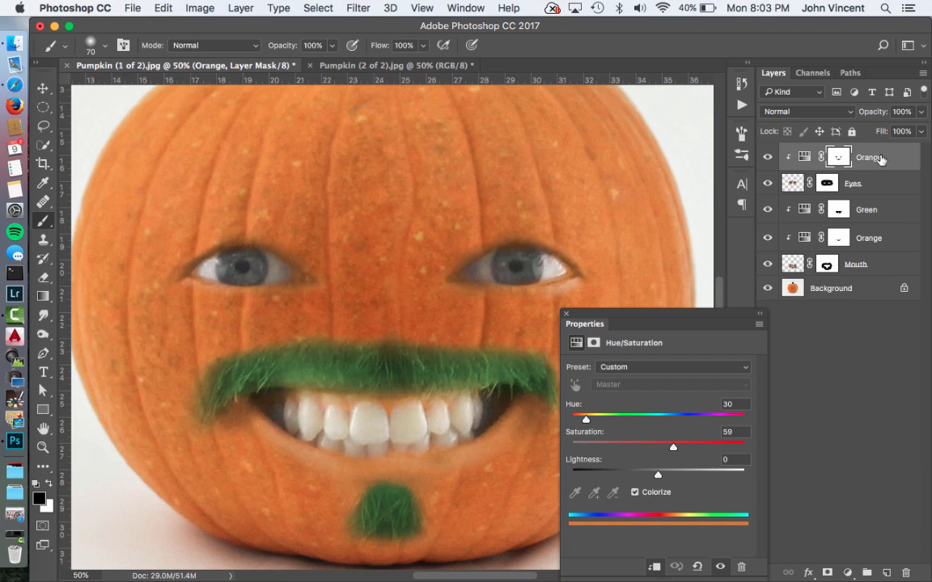
pyautogui.click(802, 156)
pyautogui.click(885, 210)
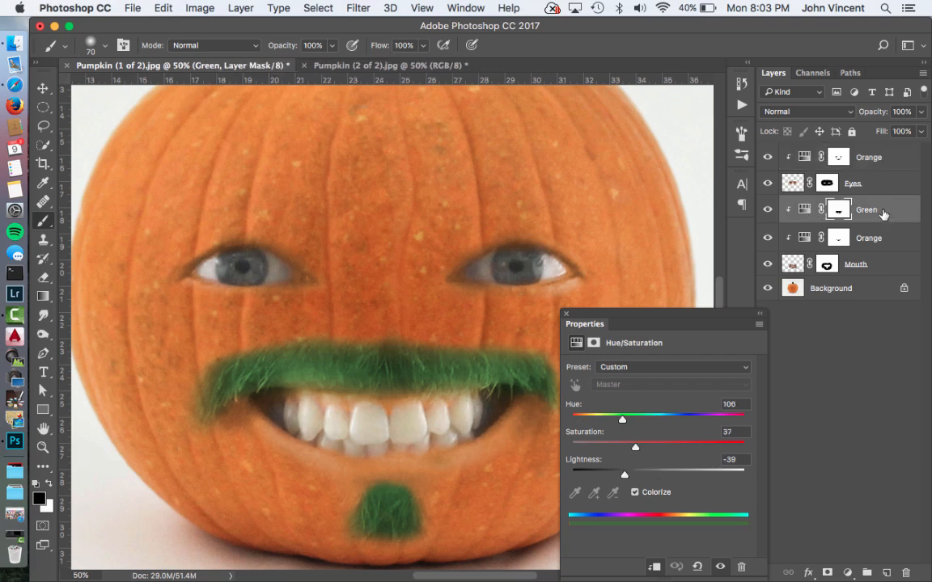
pyautogui.moveTo(887, 213); pyautogui.dragTo(887, 573)
pyautogui.moveTo(850, 203); pyautogui.dragTo(842, 153)
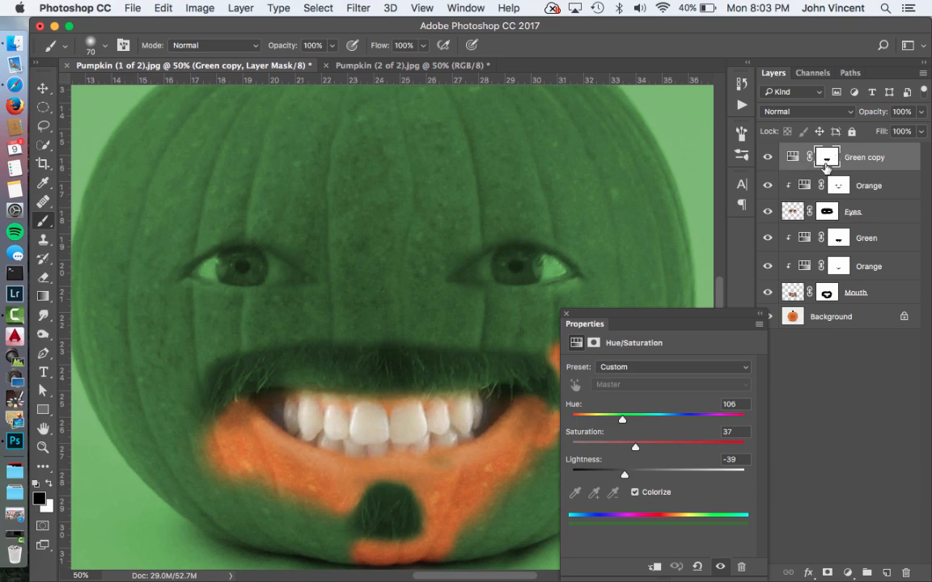
pyautogui.press('super+alt+g')
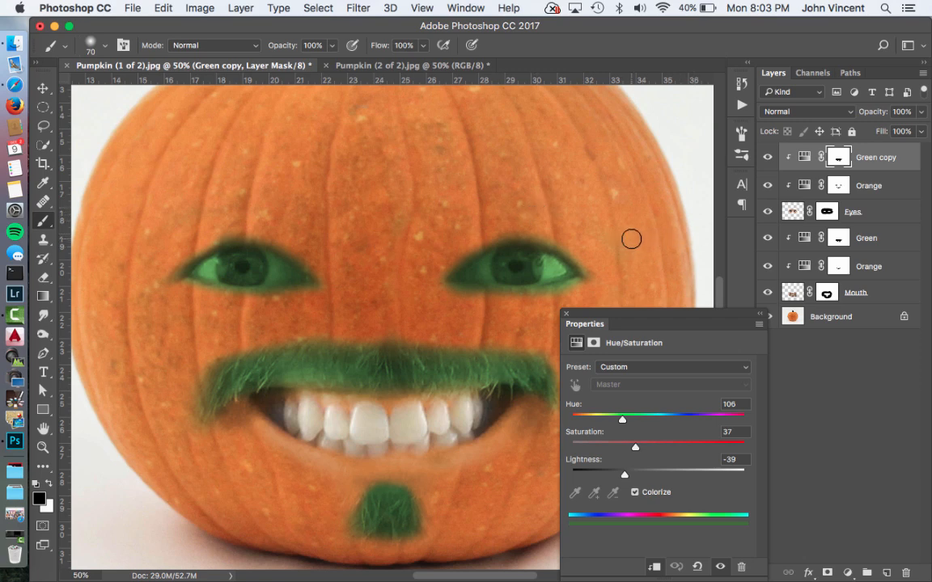
# - Enlarge the brush to 250 px and paint black on the Green copy mask to hide the green over both eyes
pyautogui.press(']')
pyautogui.press(']')
pyautogui.press(']')
pyautogui.press(']')
pyautogui.press(']')
pyautogui.press(']')
pyautogui.press(']')
pyautogui.press(']')
pyautogui.click(570, 252)
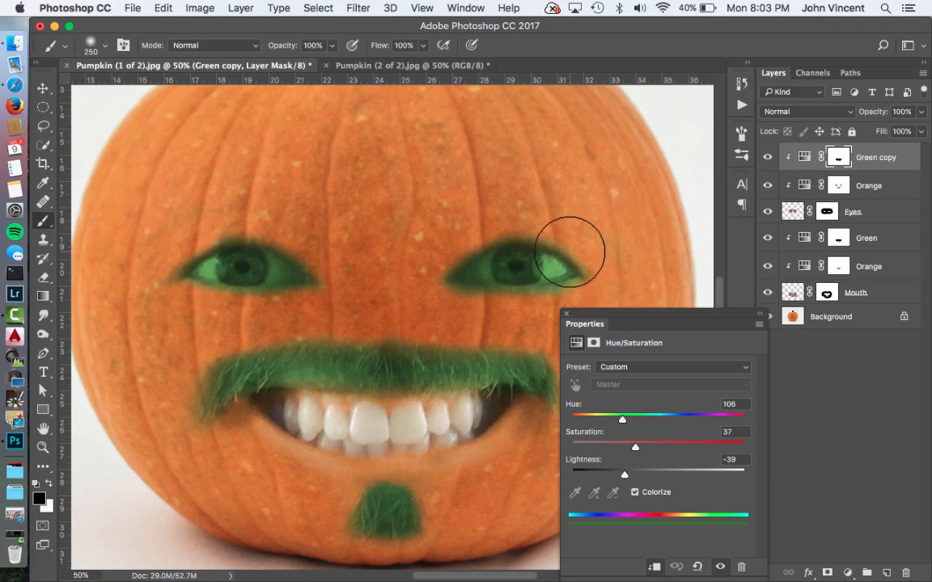
pyautogui.moveTo(569, 253)
pyautogui.mouseDown()
pyautogui.moveTo(499, 262)
pyautogui.moveTo(599, 268)
pyautogui.mouseUp()
pyautogui.moveTo(302, 277)
pyautogui.mouseDown()
pyautogui.moveTo(199, 267)
pyautogui.moveTo(312, 272)
pyautogui.mouseUp()
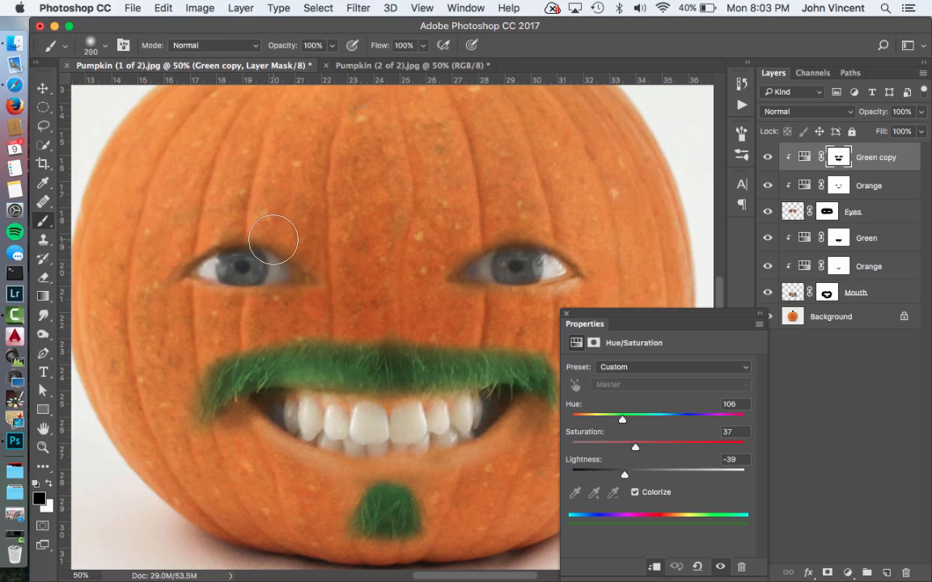
# - Reduce the brush to 100 px and paint white on the Green copy mask over both irises to turn them green
pyautogui.press('[')
pyautogui.press('[')
pyautogui.press('[')
pyautogui.press('[')
pyautogui.press('[')
pyautogui.press('x')
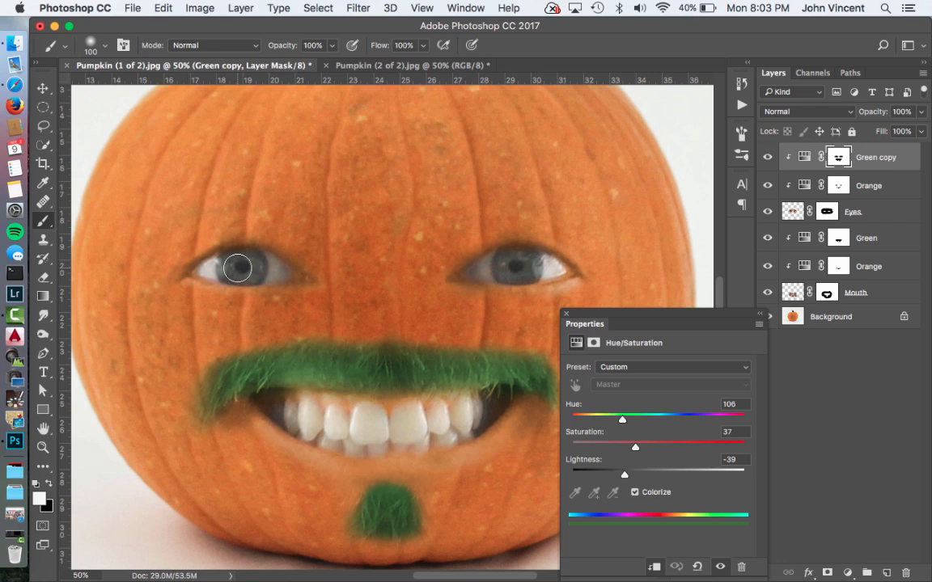
pyautogui.press('super+equal')
pyautogui.press('super+equal')
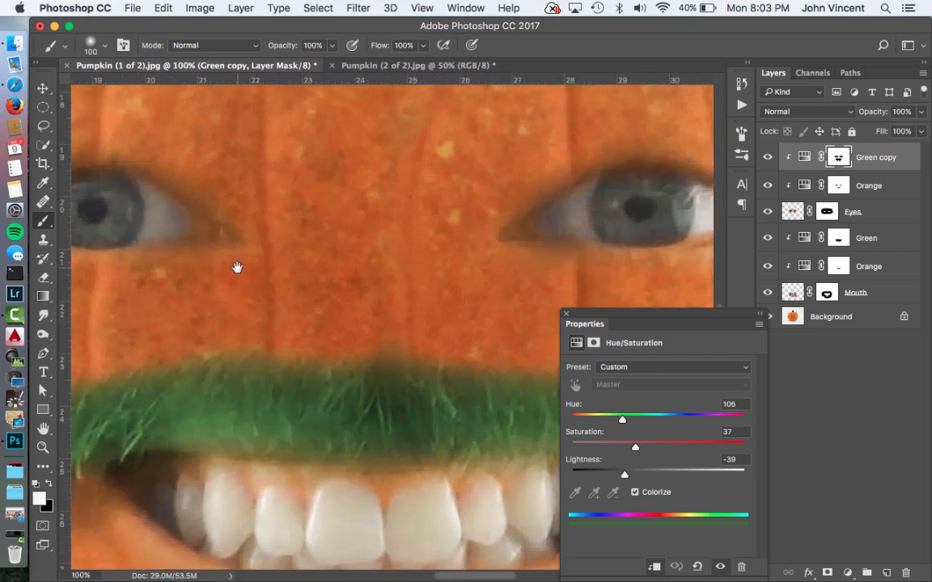
pyautogui.moveTo(237, 269); pyautogui.dragTo(389, 329)
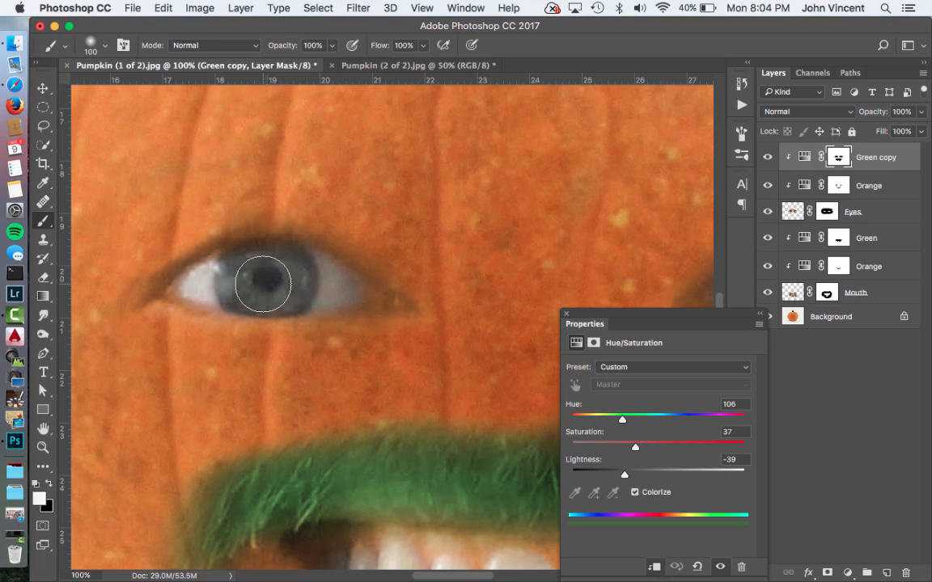
pyautogui.moveTo(254, 277)
pyautogui.mouseDown()
pyautogui.moveTo(246, 277)
pyautogui.moveTo(248, 293)
pyautogui.moveTo(260, 270)
pyautogui.moveTo(287, 277)
pyautogui.moveTo(285, 266)
pyautogui.moveTo(279, 300)
pyautogui.moveTo(172, 312)
pyautogui.moveTo(106, 307)
pyautogui.mouseUp()
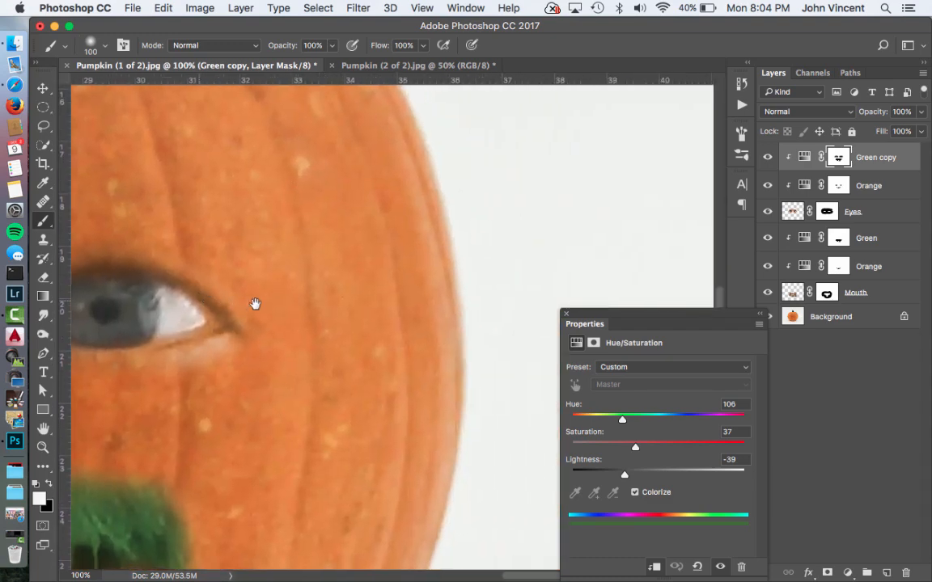
pyautogui.moveTo(254, 303); pyautogui.dragTo(310, 294)
pyautogui.moveTo(204, 299)
pyautogui.mouseDown()
pyautogui.moveTo(232, 297)
pyautogui.moveTo(233, 313)
pyautogui.moveTo(239, 286)
pyautogui.moveTo(224, 284)
pyautogui.moveTo(200, 309)
pyautogui.mouseUp()
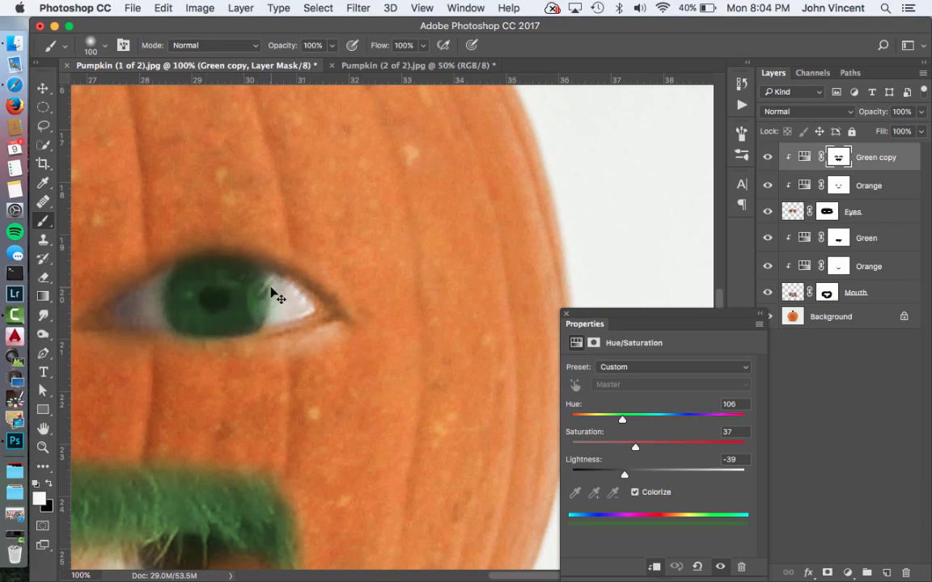
# - Move the Properties panel clear of the lower edge and set the Green copy adjustment's Lightness to -21
pyautogui.press('super+minus')
pyautogui.press('super+minus')
pyautogui.press('super+minus')
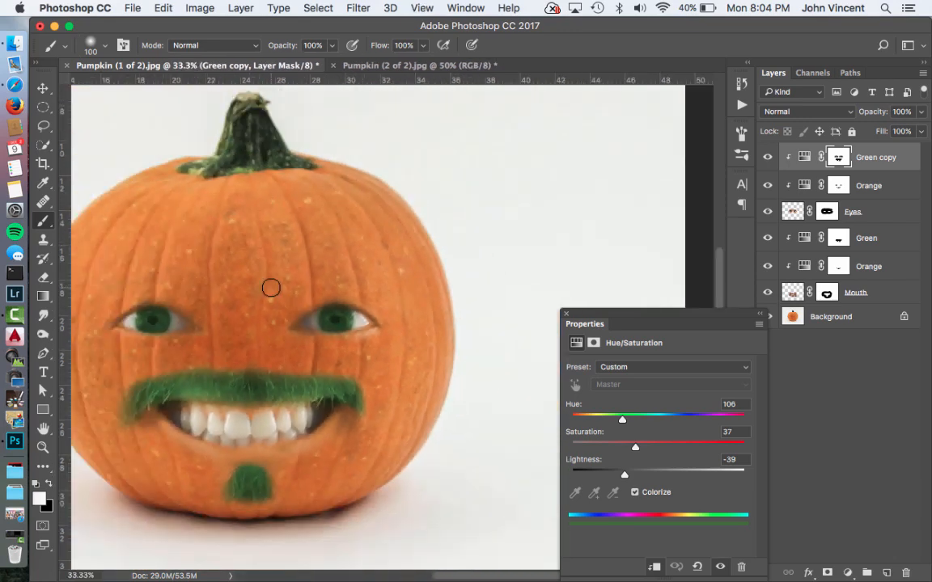
pyautogui.press('super+minus')
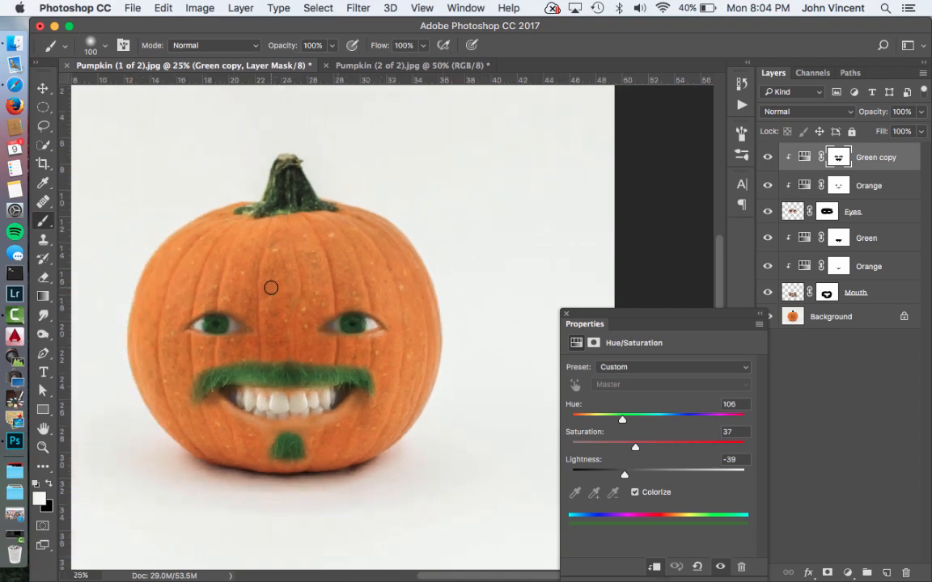
pyautogui.moveTo(271, 287); pyautogui.dragTo(297, 236)
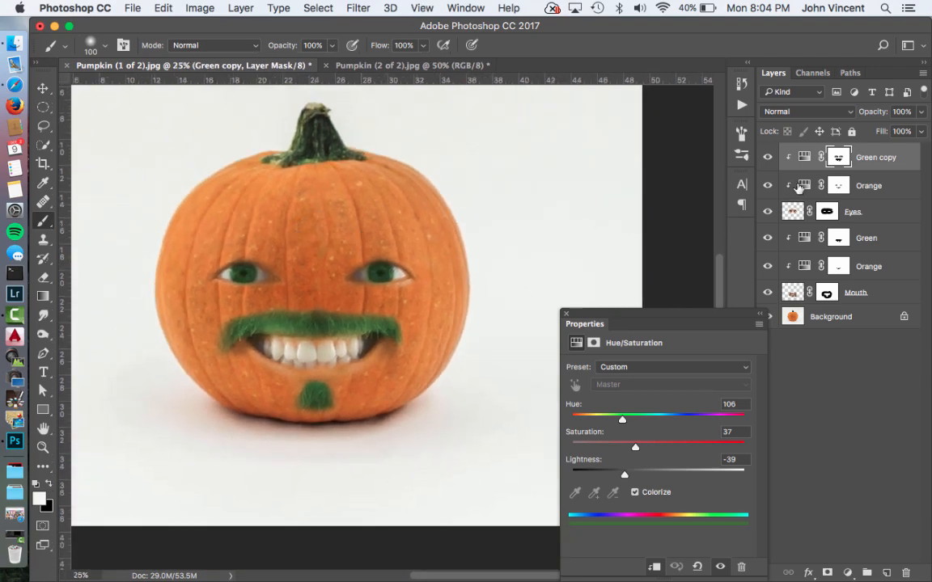
pyautogui.click(803, 157)
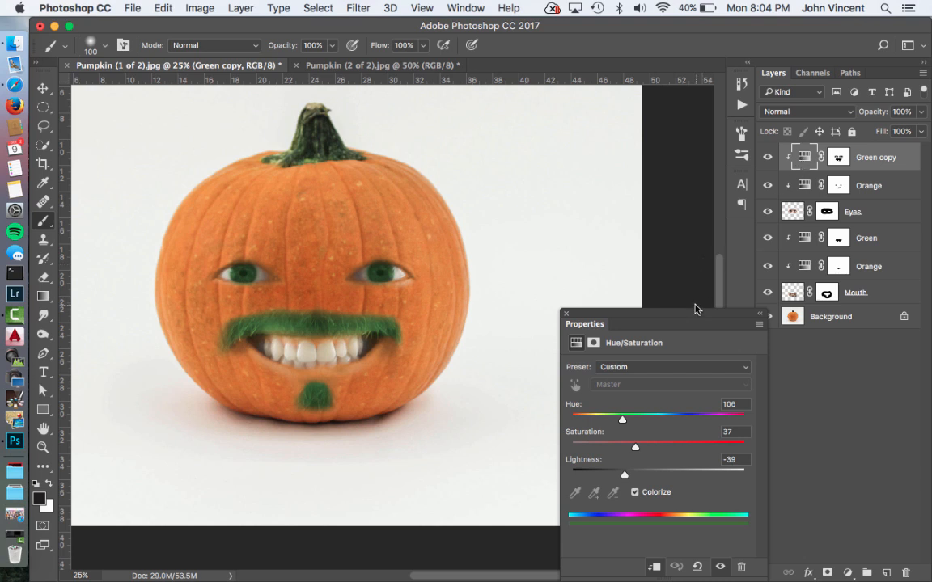
pyautogui.moveTo(693, 318); pyautogui.dragTo(688, 197)
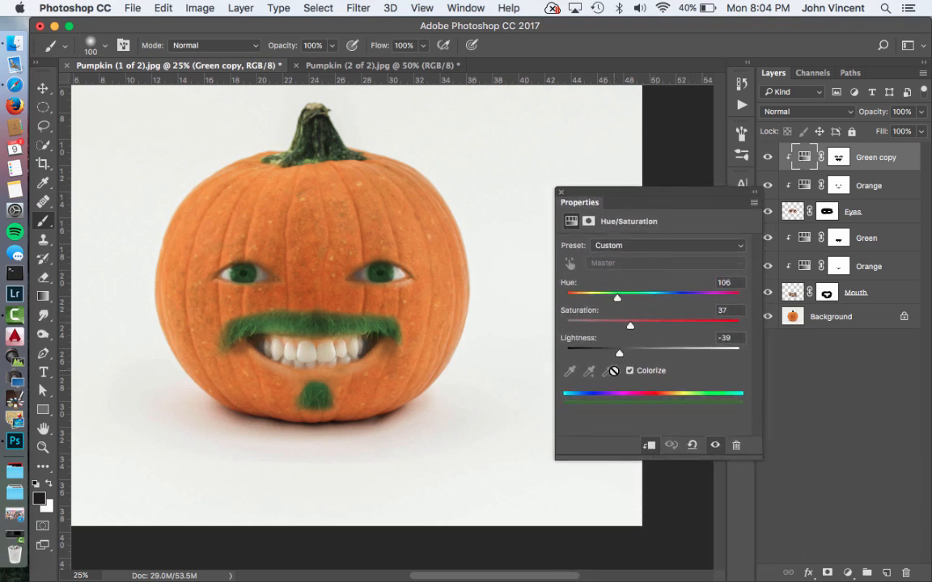
pyautogui.moveTo(623, 356); pyautogui.dragTo(637, 356)
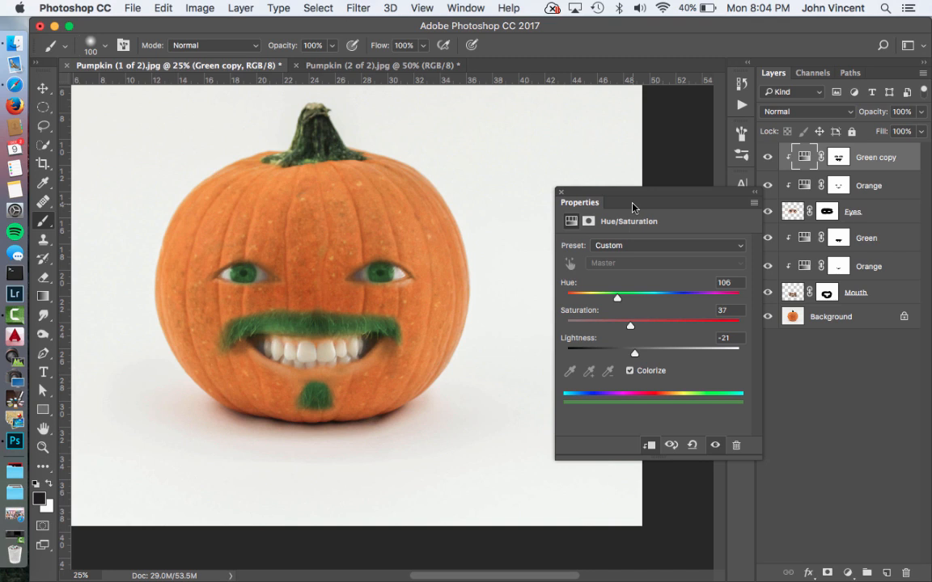
# - Close the floating Properties panel, open the Eyes layer's style settings, enable Bevel & Emboss and move the dialog clear of the face
pyautogui.click(875, 212)
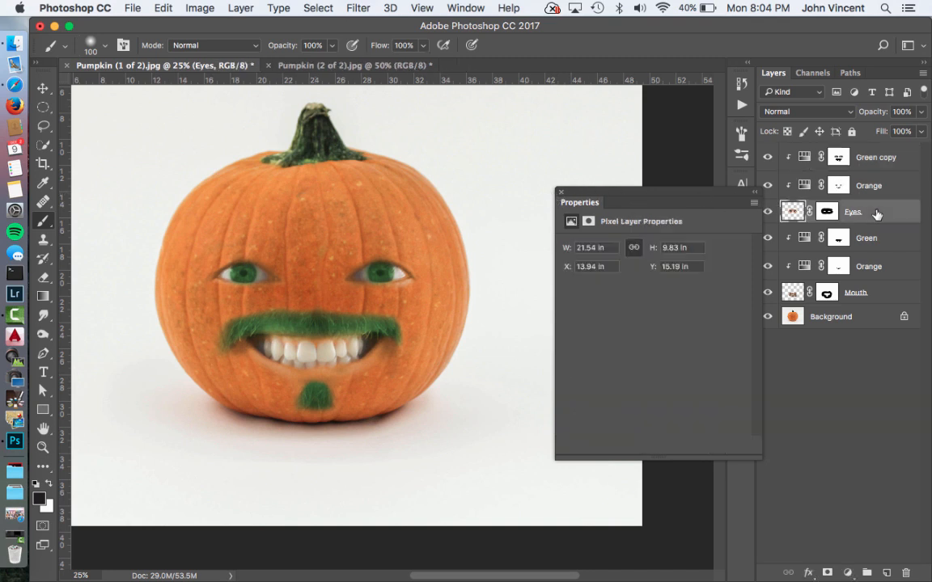
pyautogui.click(559, 194)
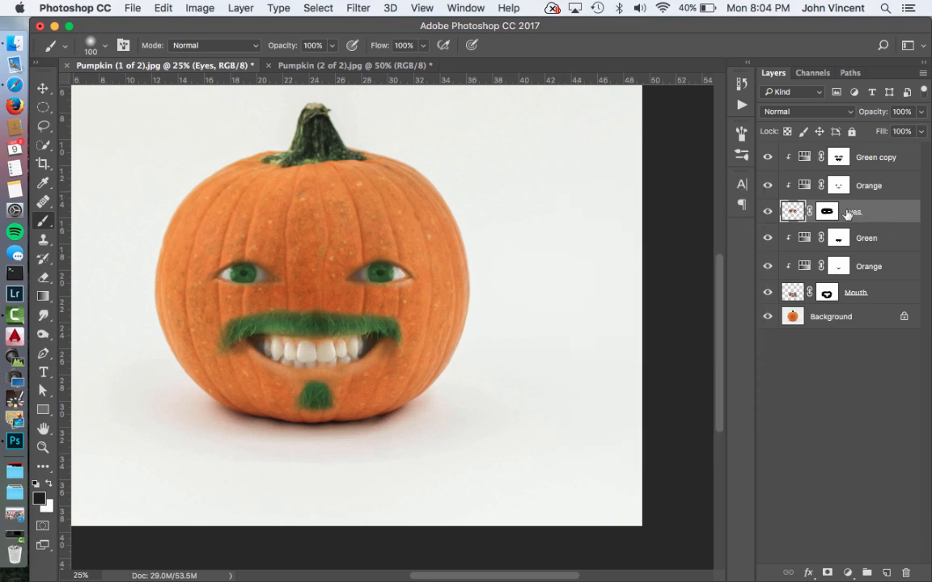
pyautogui.rightClick(886, 212)
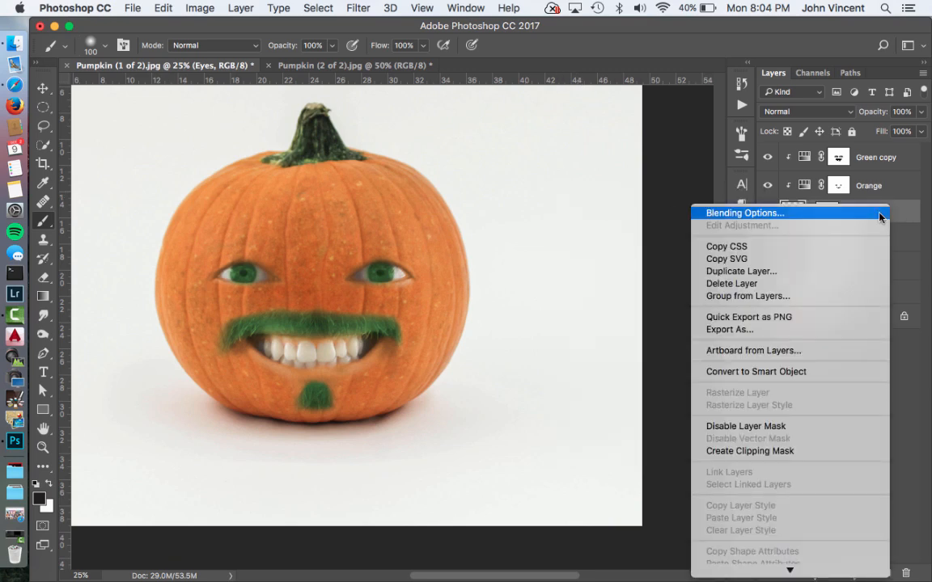
pyautogui.click(879, 215)
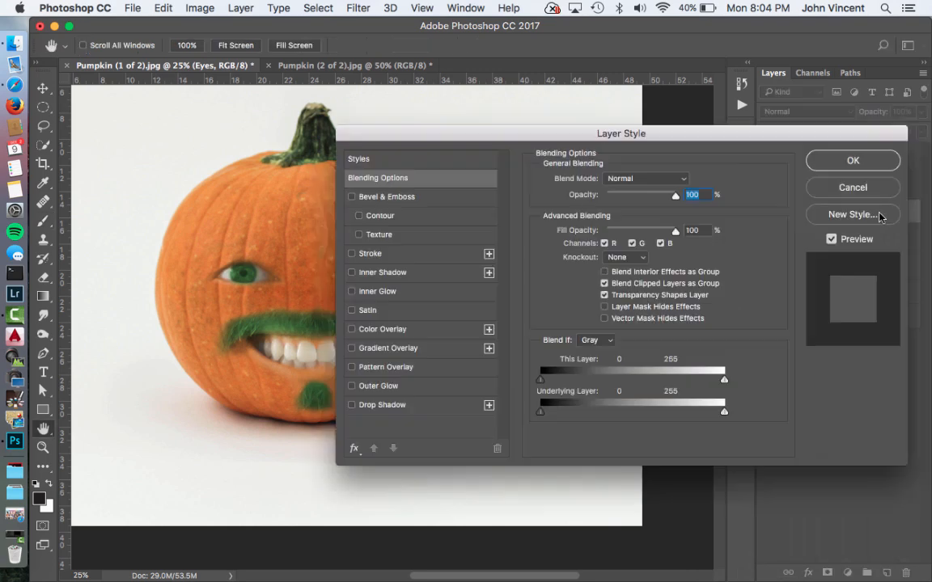
pyautogui.click(412, 198)
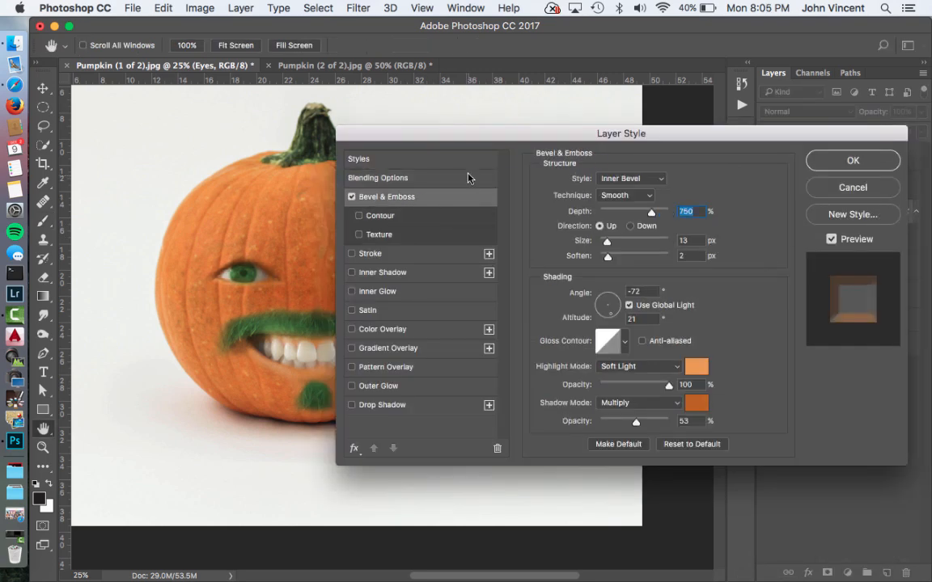
pyautogui.moveTo(466, 138); pyautogui.dragTo(612, 124)
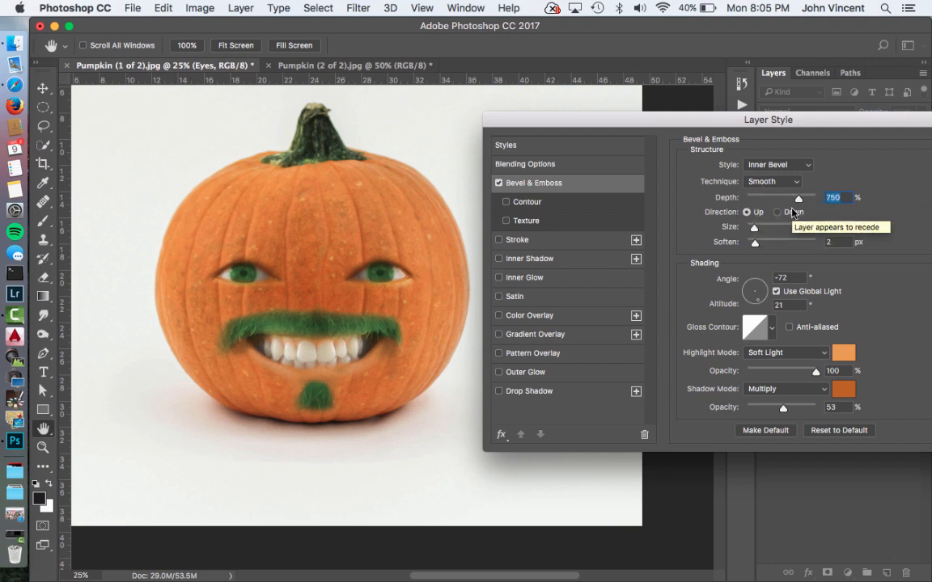
# - Set the Eyes bevel to 636% Depth, 9 px Size, 3 px Soften and a -61° lighting angle
pyautogui.write('1')
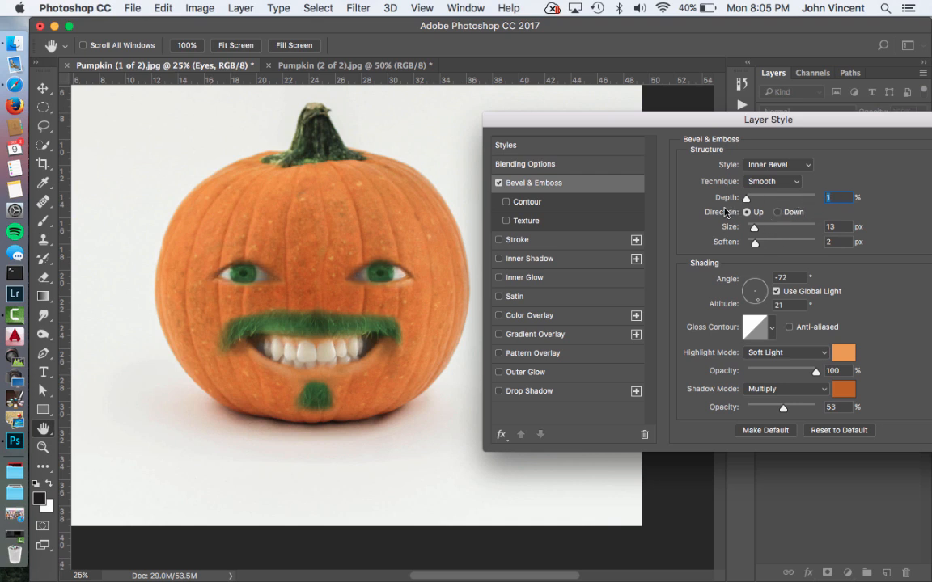
pyautogui.moveTo(746, 199); pyautogui.dragTo(788, 202)
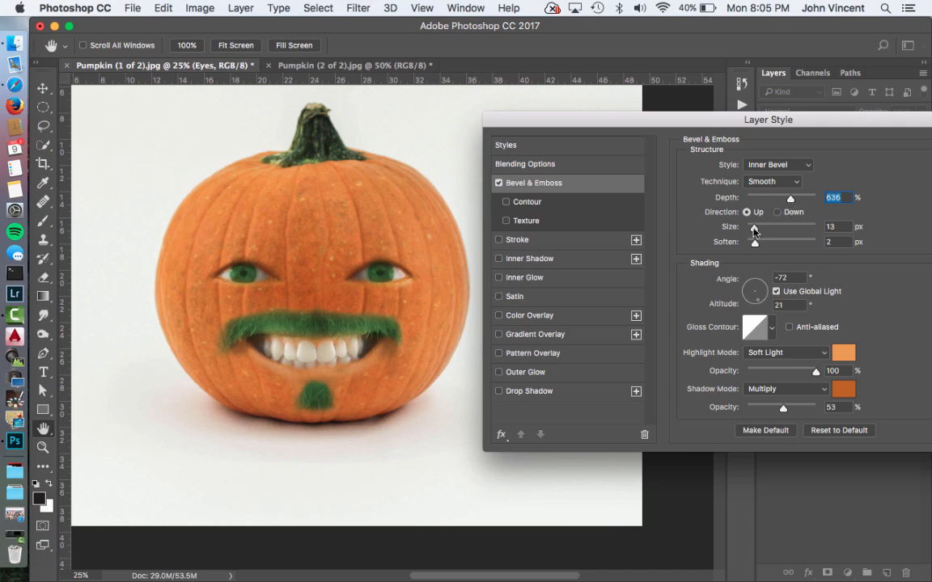
pyautogui.moveTo(754, 233); pyautogui.dragTo(752, 234)
pyautogui.click(753, 243)
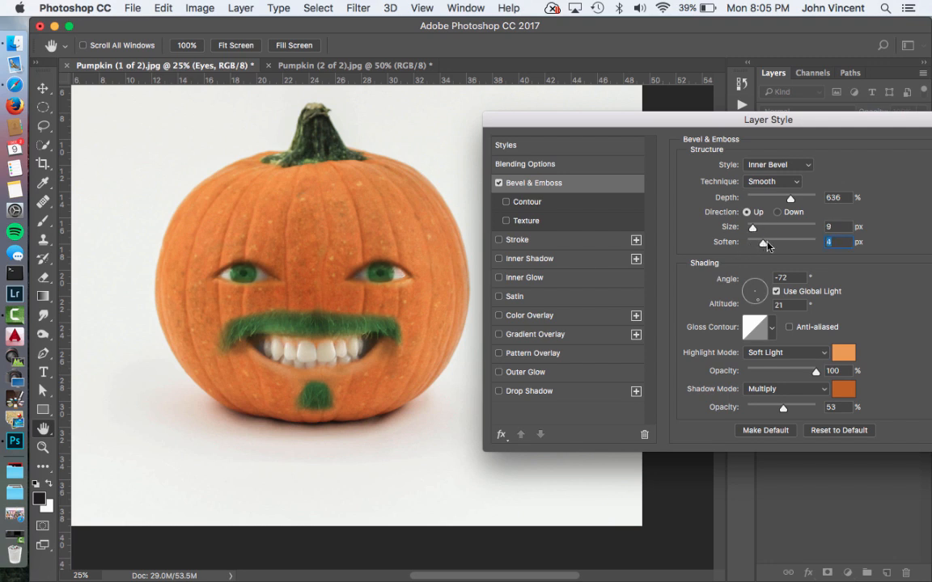
pyautogui.moveTo(767, 245); pyautogui.dragTo(725, 253)
pyautogui.moveTo(761, 304)
pyautogui.mouseDown()
pyautogui.moveTo(760, 288)
pyautogui.moveTo(759, 304)
pyautogui.mouseUp()
# - Review the bevel's highlight settings, keeping the Soft Light mode and the existing highlight color
pyautogui.click(752, 357)
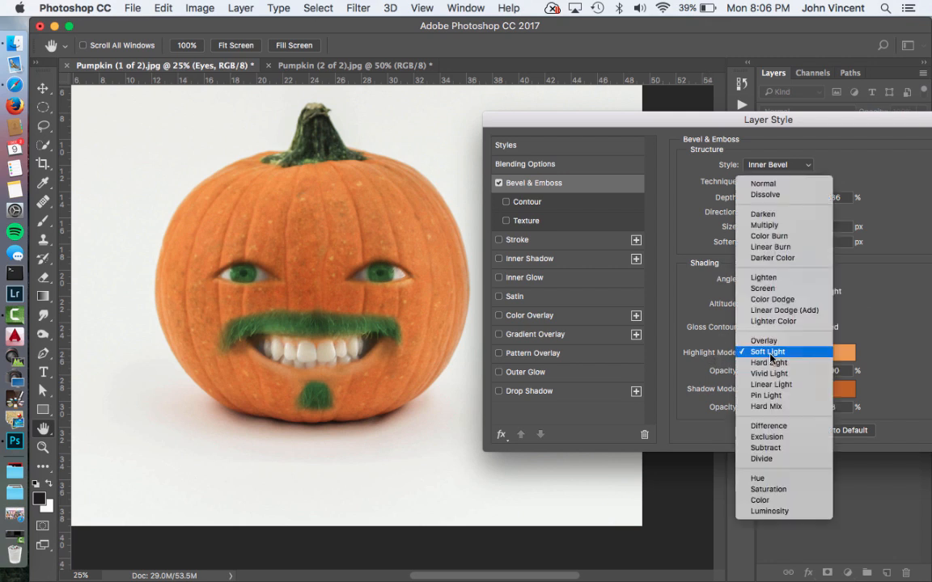
pyautogui.click(768, 353)
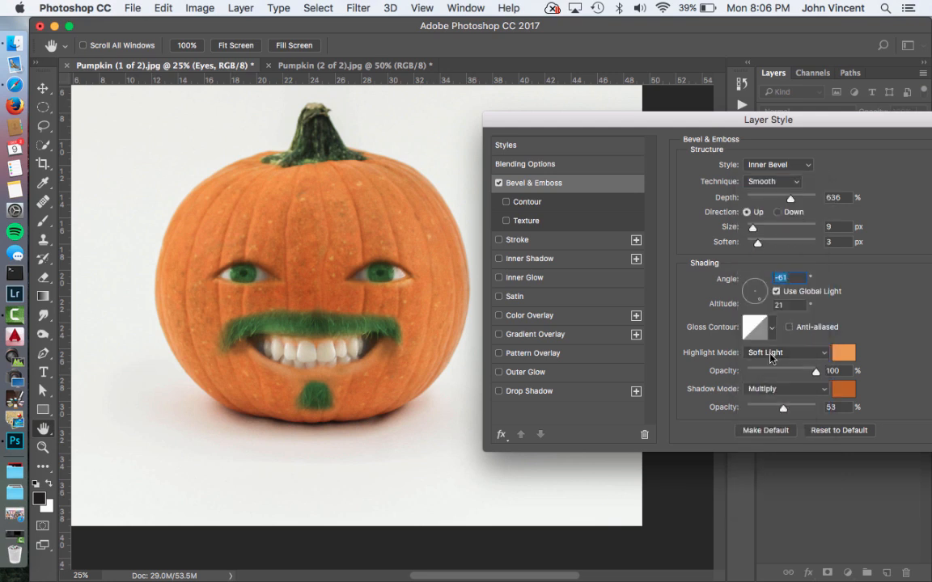
pyautogui.click(843, 354)
pyautogui.moveTo(470, 142); pyautogui.dragTo(685, 154)
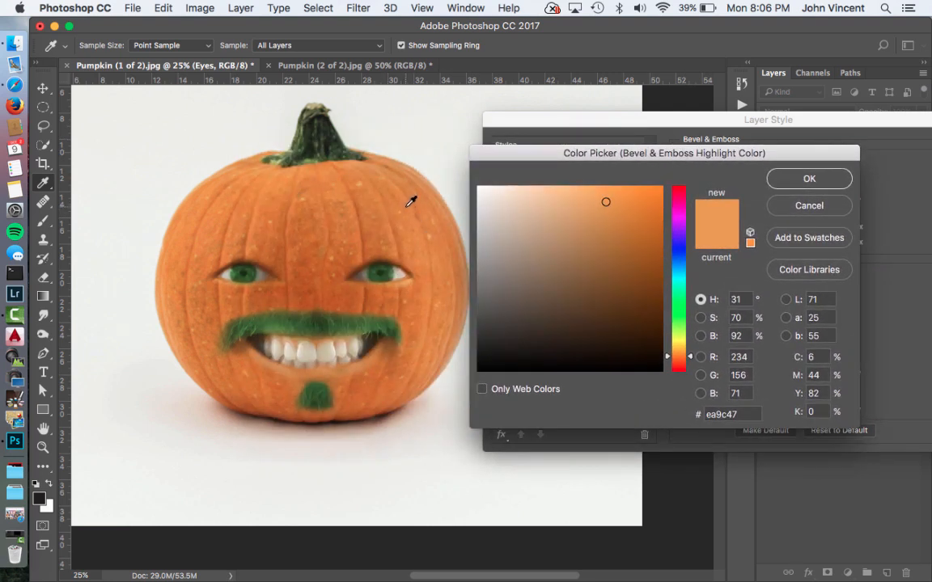
pyautogui.click(796, 202)
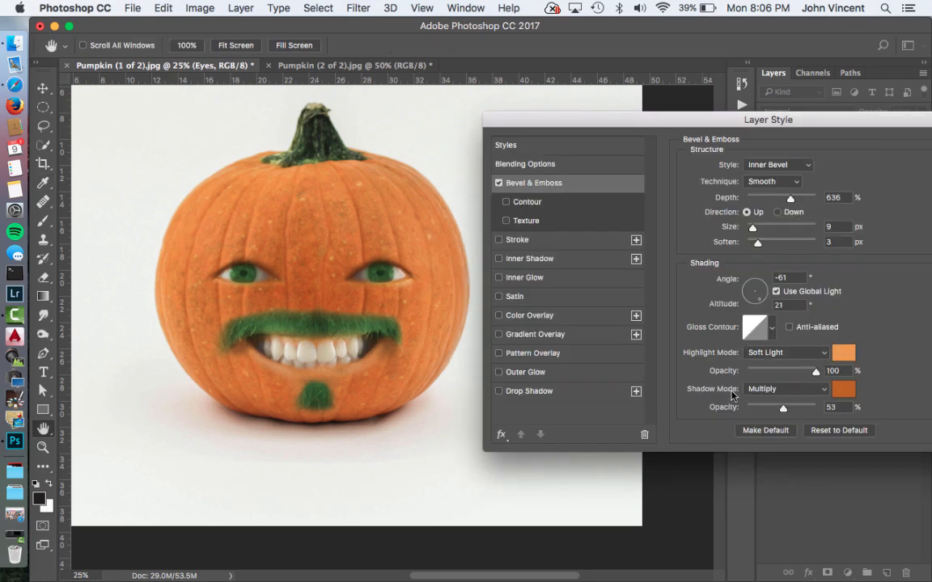
# - Keep the bevel's shadow mode on Multiply, sample the pumpkin skin for the shadow color and darken it to #b75d15
pyautogui.click(776, 393)
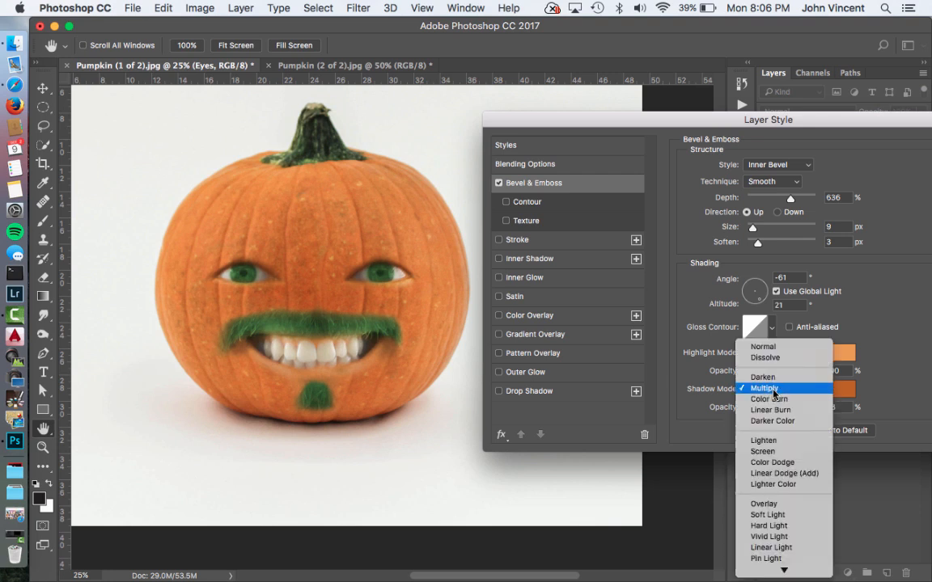
pyautogui.click(773, 390)
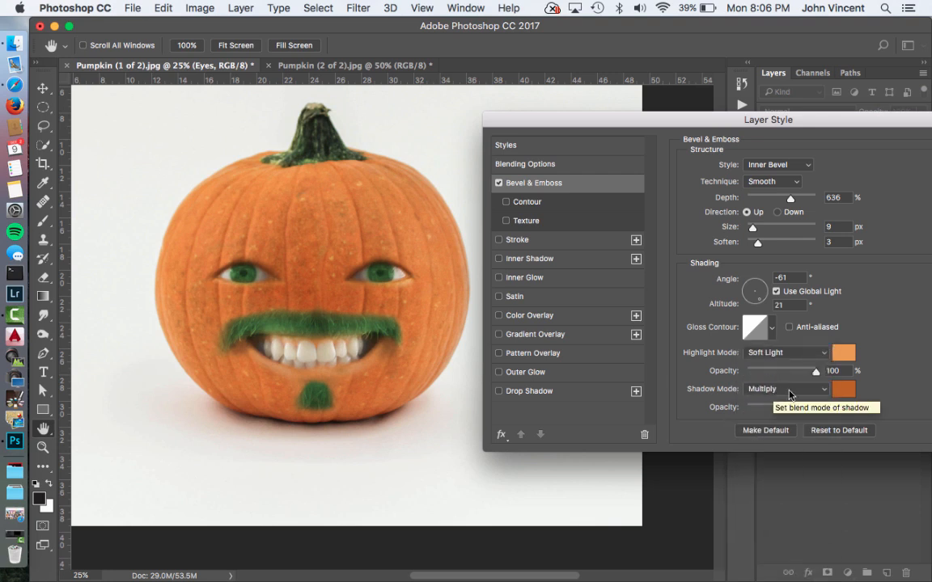
pyautogui.click(846, 394)
pyautogui.click(284, 209)
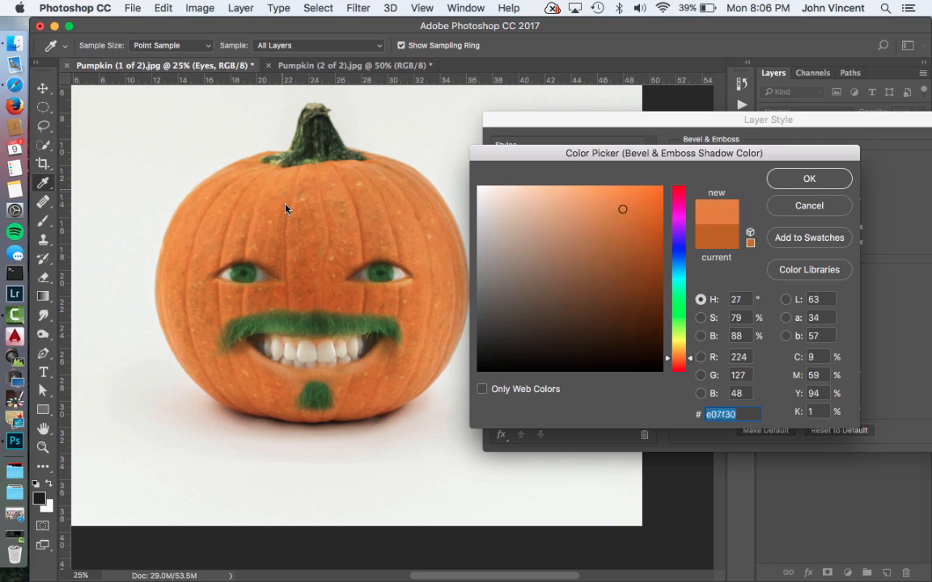
pyautogui.click(290, 203)
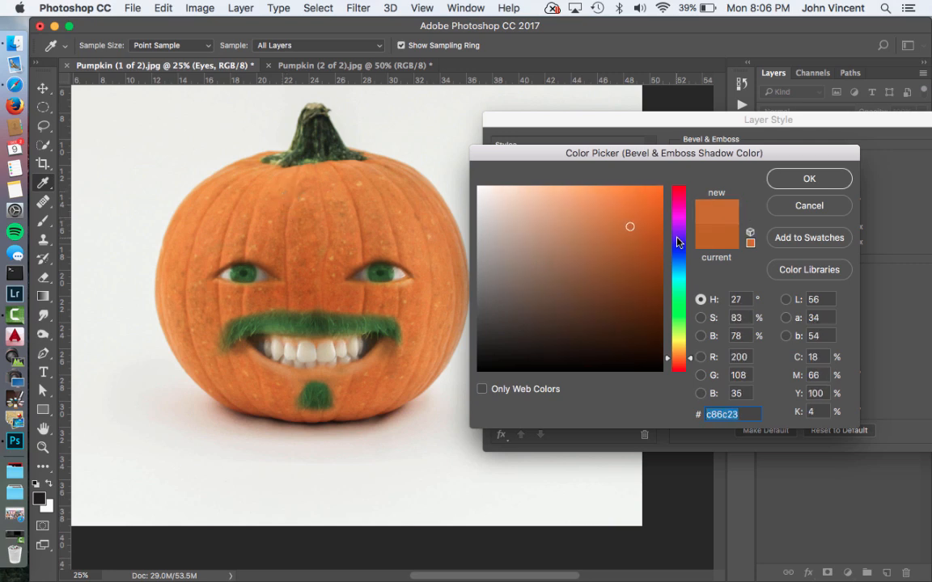
pyautogui.moveTo(630, 228); pyautogui.dragTo(642, 239)
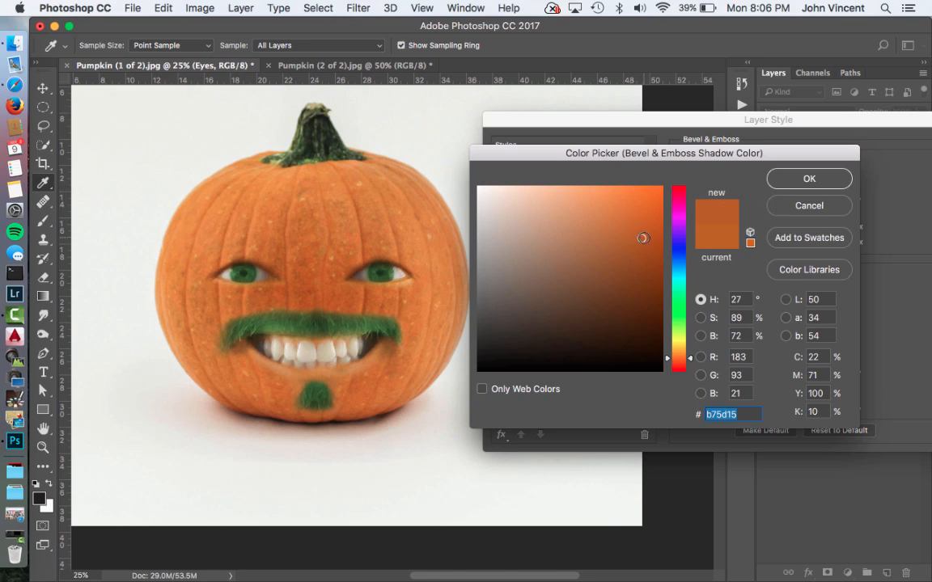
pyautogui.click(809, 180)
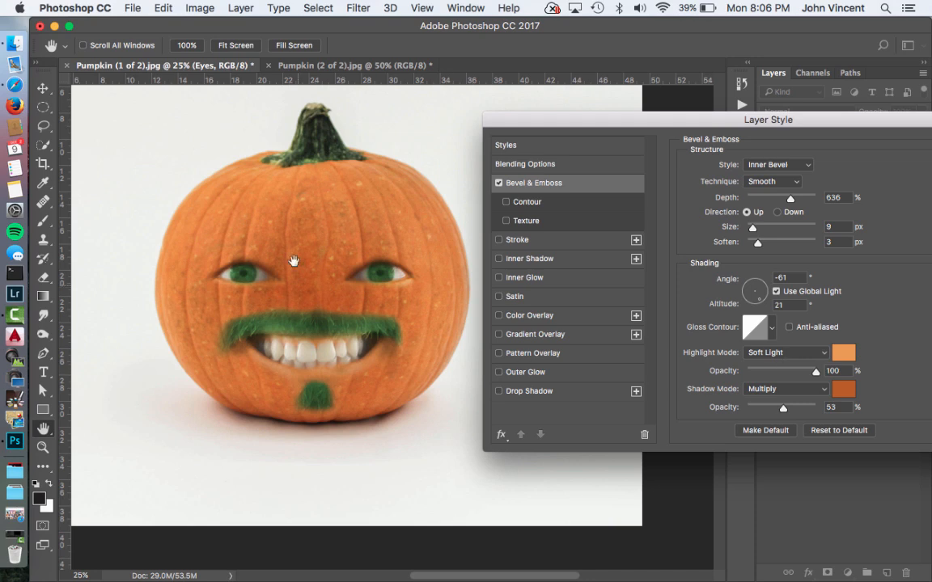
# - Compare the eyes with and without Bevel & Emboss, leaving the effect enabled
pyautogui.moveTo(840, 126); pyautogui.dragTo(806, 126)
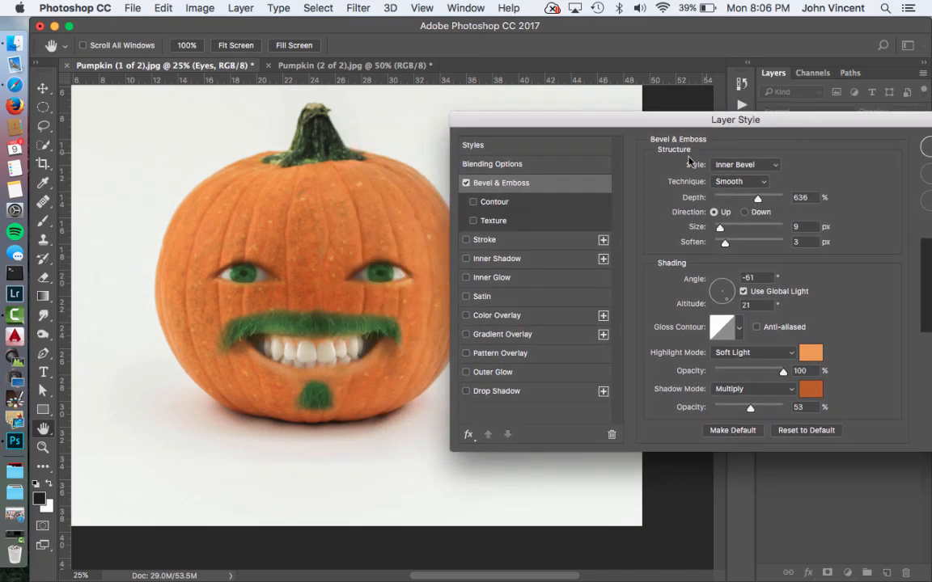
pyautogui.click(466, 184)
pyautogui.click(466, 185)
pyautogui.click(466, 185)
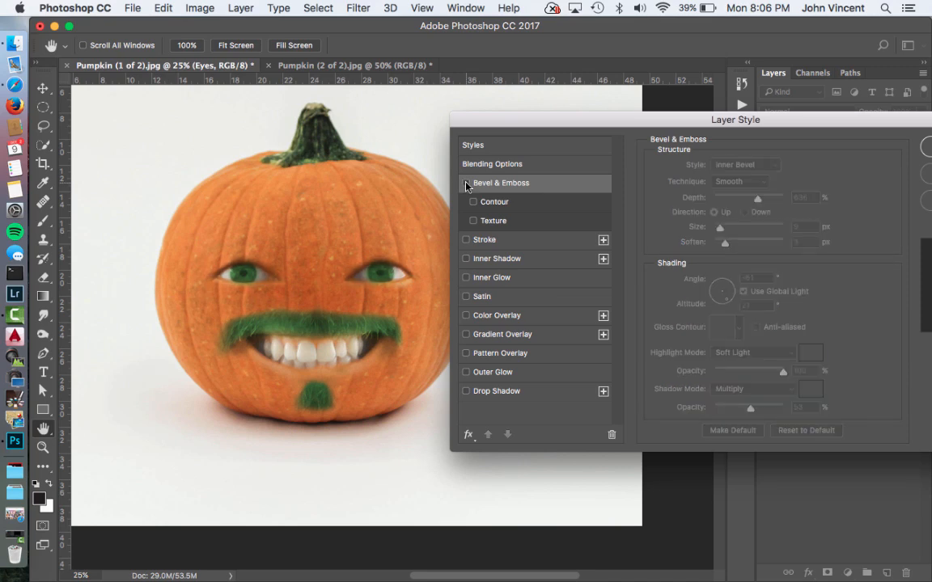
pyautogui.click(466, 184)
pyautogui.click(466, 184)
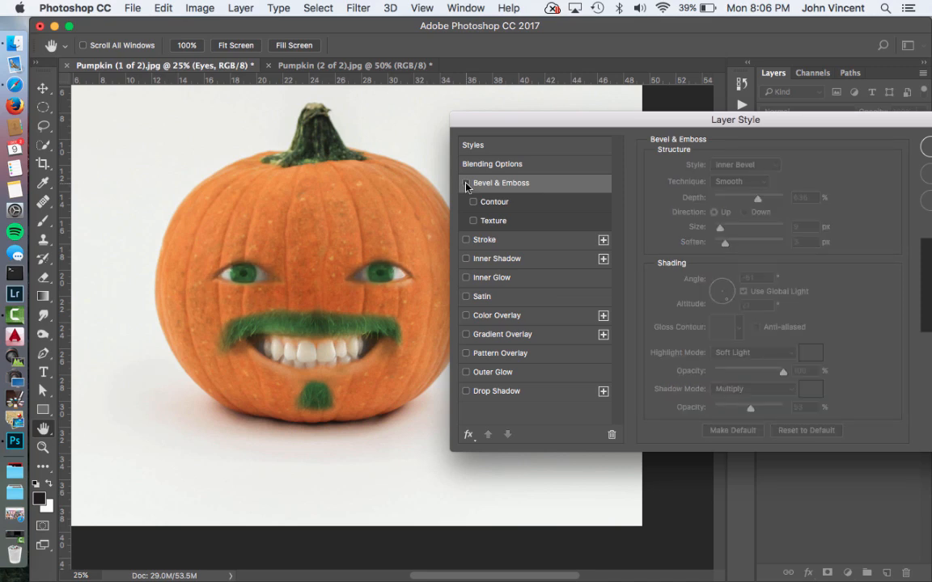
pyautogui.click(466, 185)
pyautogui.click(466, 184)
pyautogui.click(466, 184)
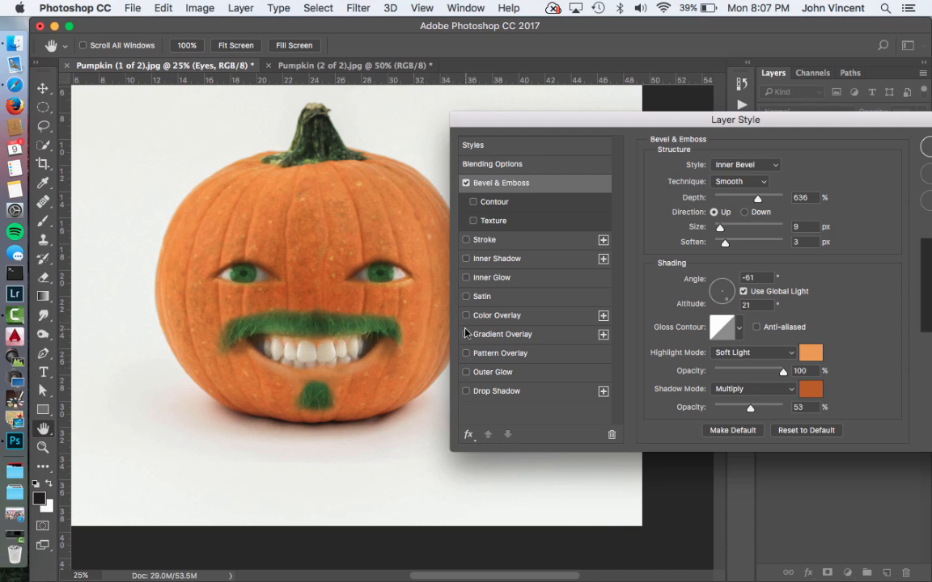
# - Apply the layer style to the Eyes layer and activate the Move tool
pyautogui.moveTo(848, 123); pyautogui.dragTo(746, 132)
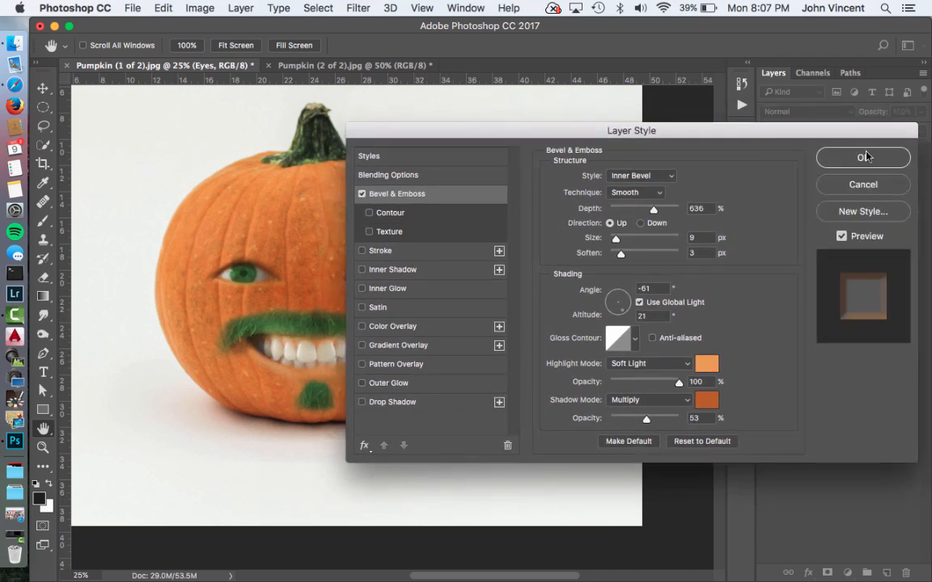
pyautogui.click(864, 157)
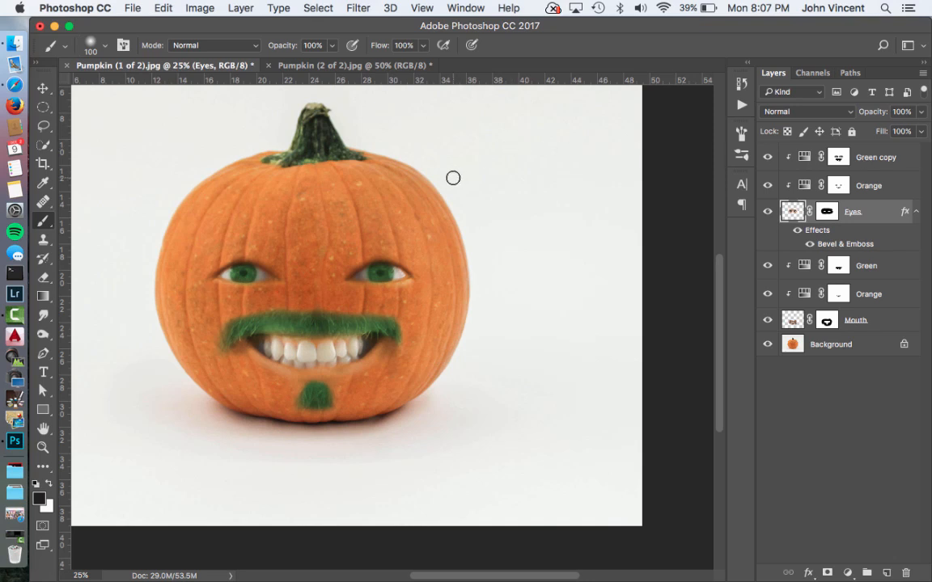
pyautogui.press('super+minus')
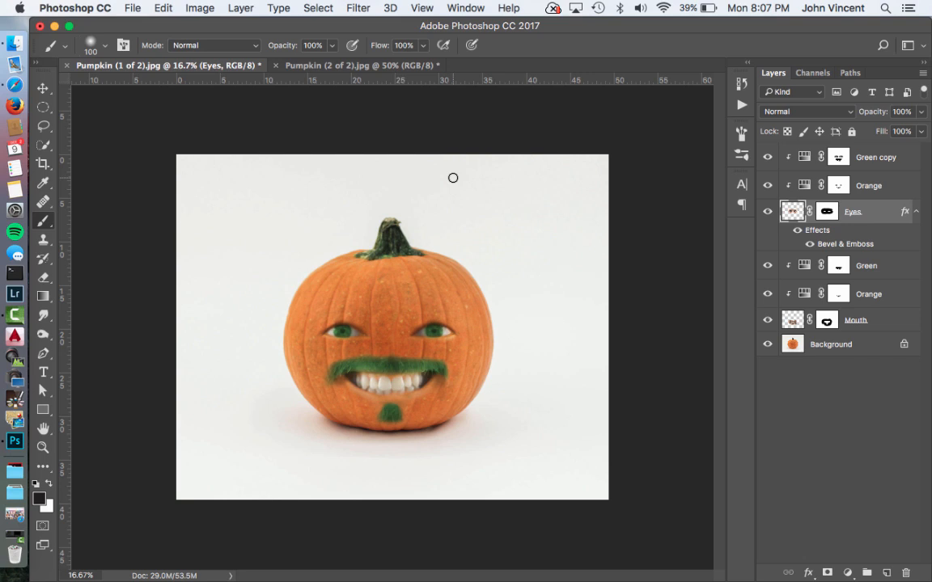
pyautogui.click(44, 88)
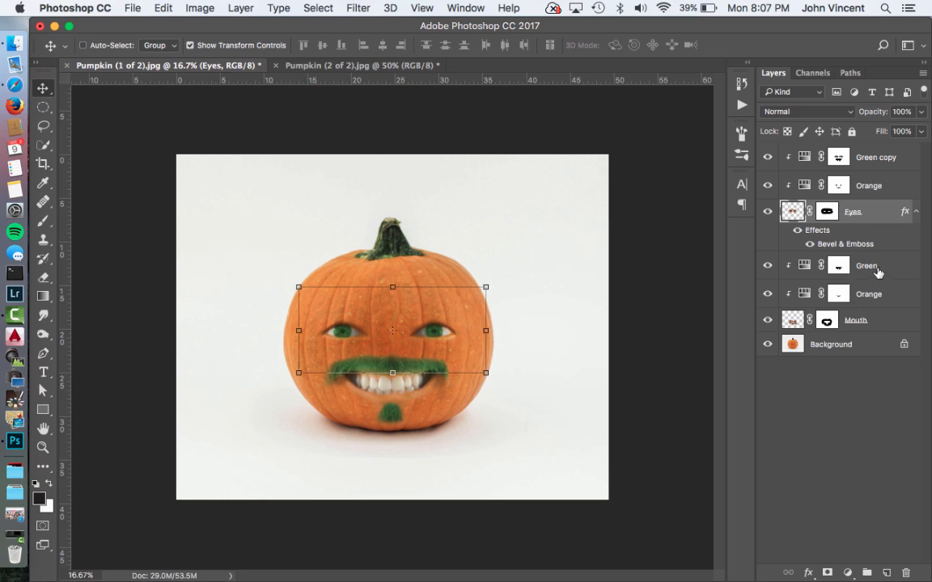
# - Try moving the Mouth layer on its own, without its clipped adjustments, and undo the move
pyautogui.click(847, 265)
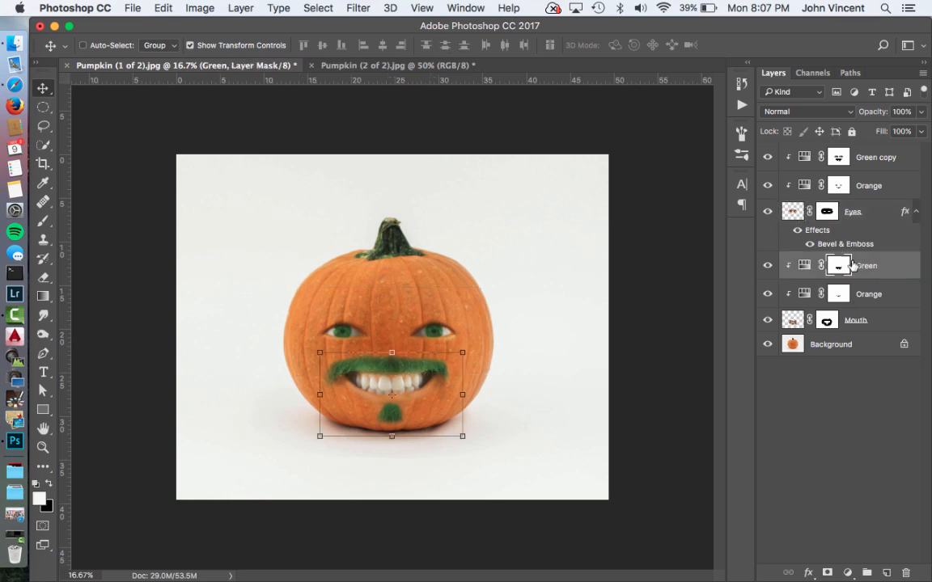
pyautogui.click(870, 321)
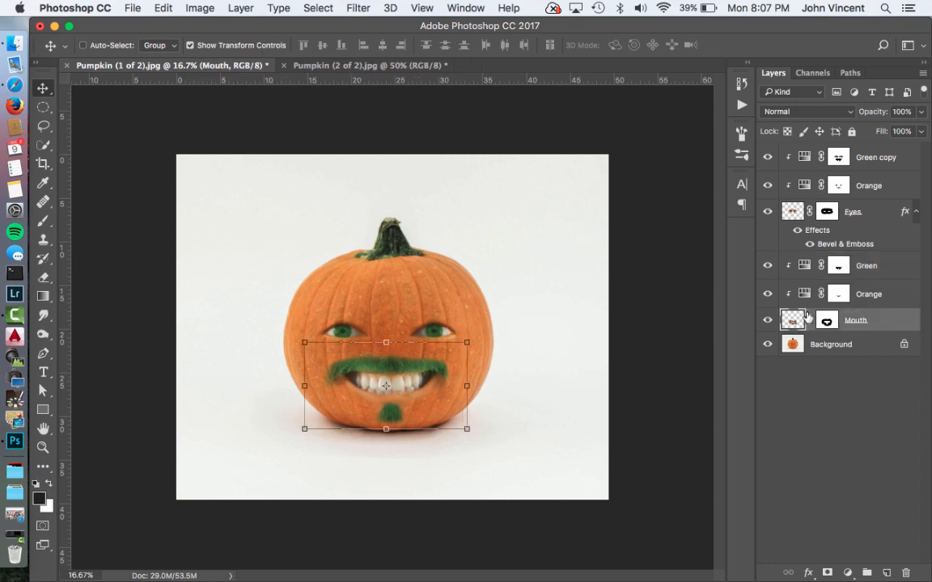
pyautogui.moveTo(385, 354); pyautogui.dragTo(450, 362)
pyautogui.press('super+z')
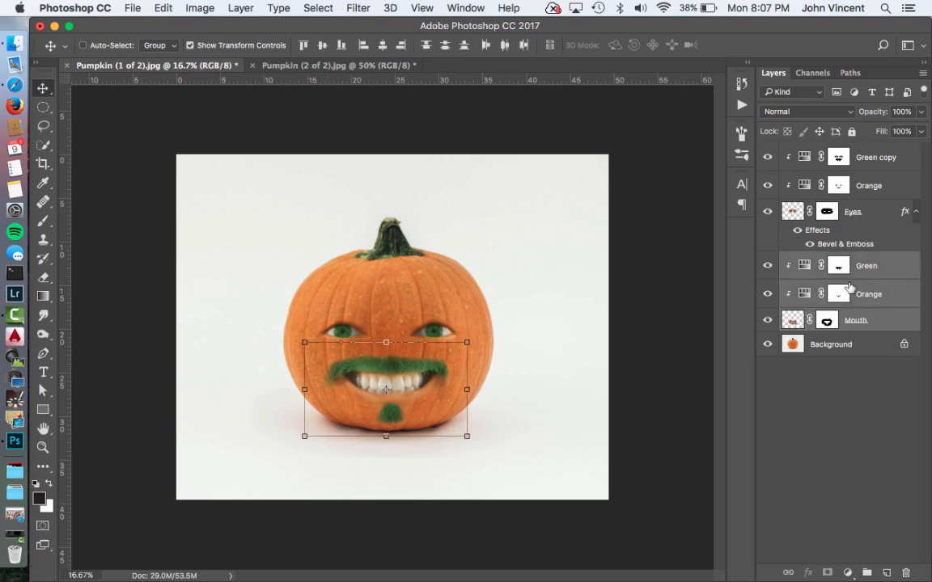
# - Select the Mouth layer with its clipped Orange and Green adjustments, scale them to about 127% and center them on the pumpkin
pyautogui.keyDown('shift'); pyautogui.click(898, 270); pyautogui.keyUp('shift')
pyautogui.moveTo(466, 343); pyautogui.dragTo(511, 317)
pyautogui.moveTo(409, 358); pyautogui.dragTo(390, 365)
pyautogui.press('Left')
pyautogui.press('Left')
pyautogui.press('Left')
pyautogui.press('Left')
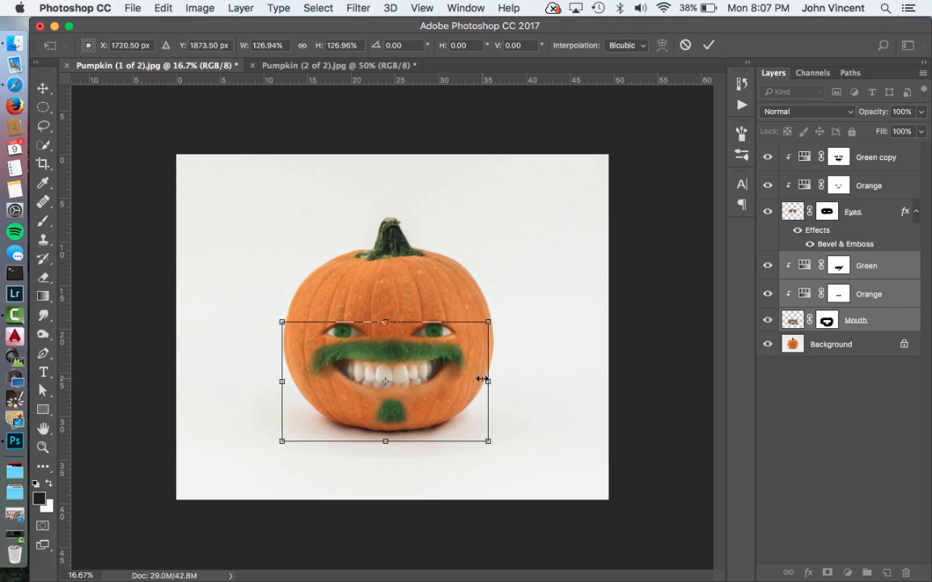
pyautogui.press('Left')
pyautogui.press('Left')
pyautogui.press('Left')
pyautogui.press('Return')
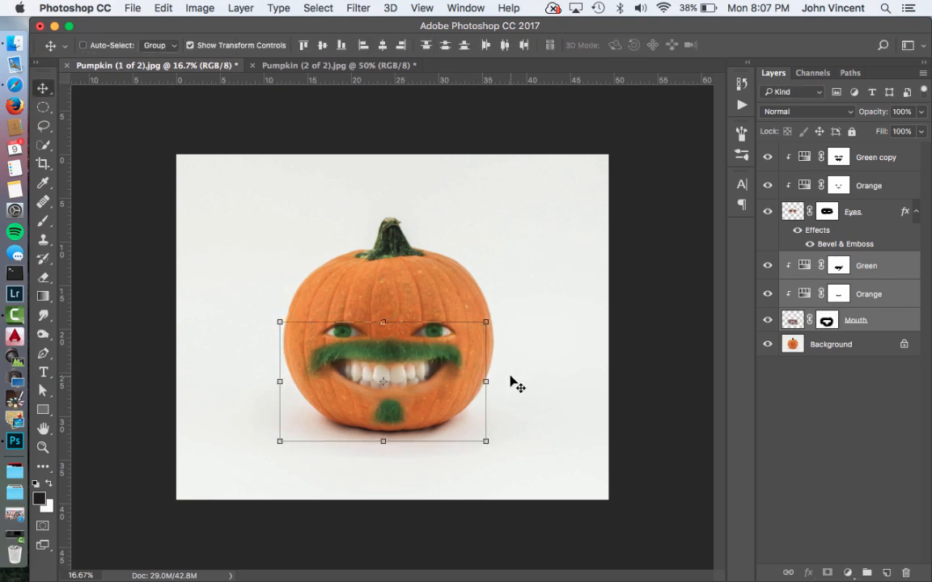
# - Select the Eyes layer with its clipped Orange and Green copy adjustments, scale them to about 112% and position them above the mustache
pyautogui.click(860, 212)
pyautogui.keyDown('shift'); pyautogui.click(889, 158); pyautogui.keyUp('shift')
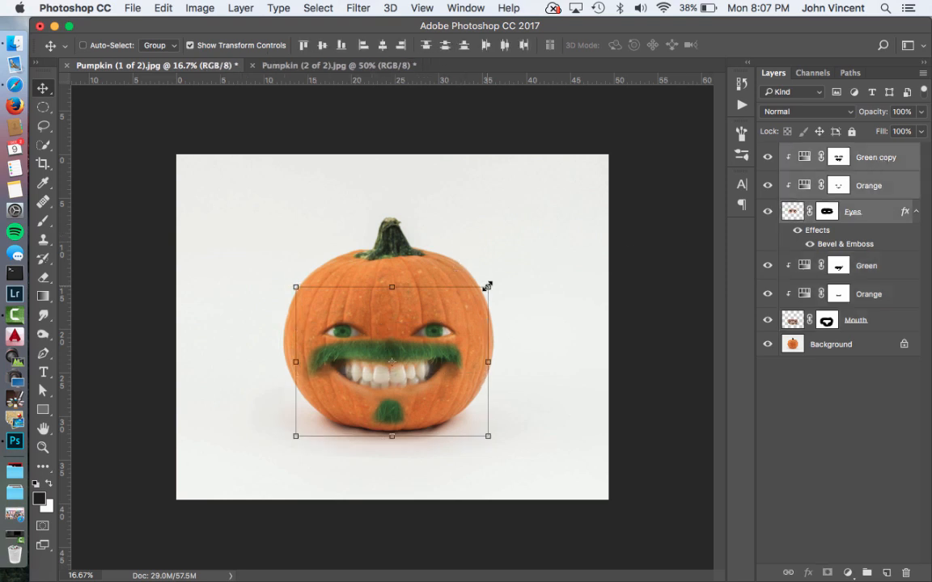
pyautogui.moveTo(488, 287); pyautogui.dragTo(511, 268)
pyautogui.moveTo(425, 307); pyautogui.dragTo(421, 317)
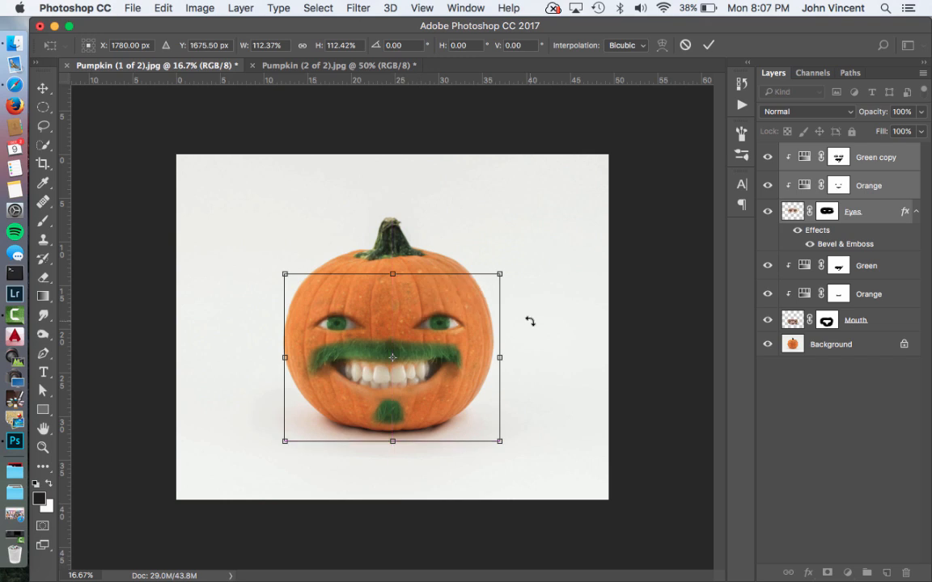
pyautogui.press('Return')
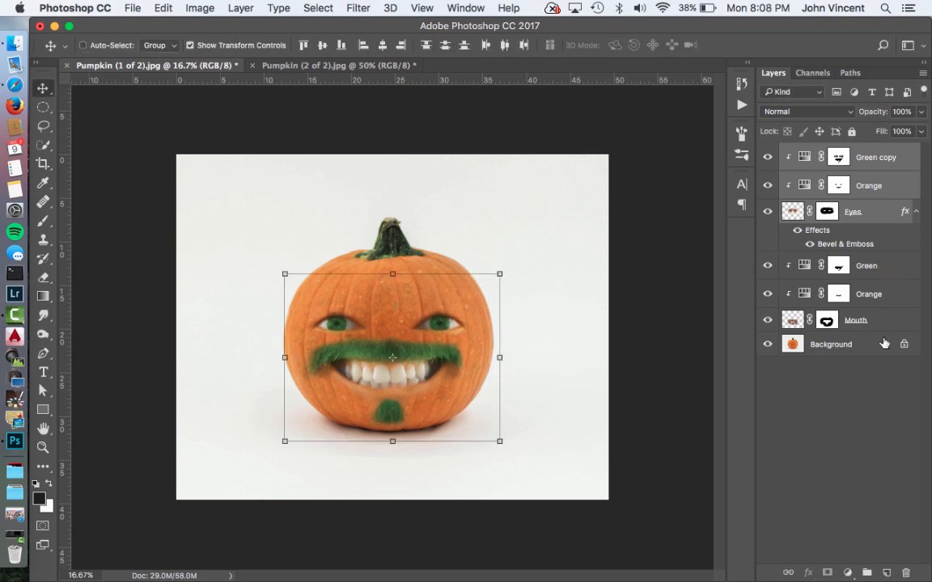
# - Add a Vibrance adjustment layer above all the other layers with Vibrance +34 and Saturation +8
pyautogui.click(847, 572)
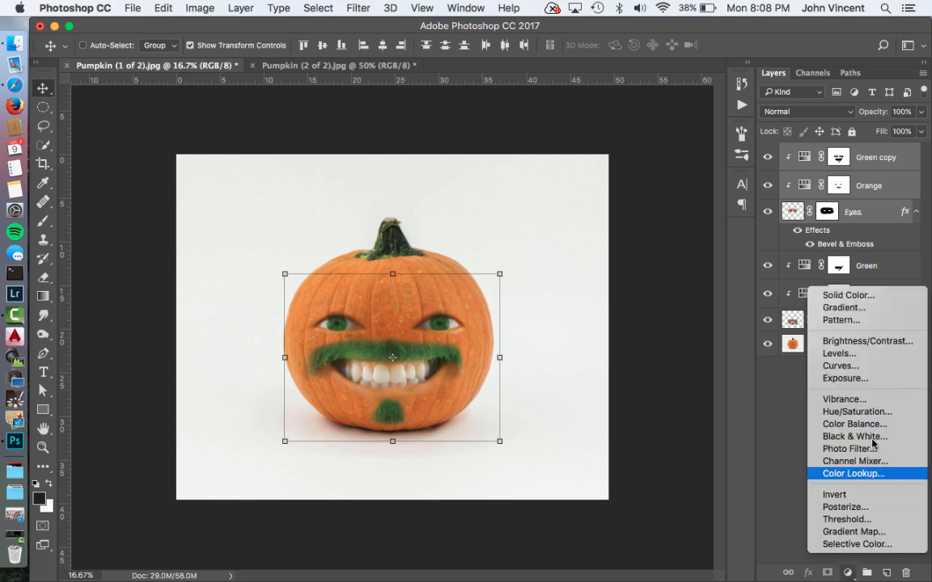
pyautogui.click(876, 399)
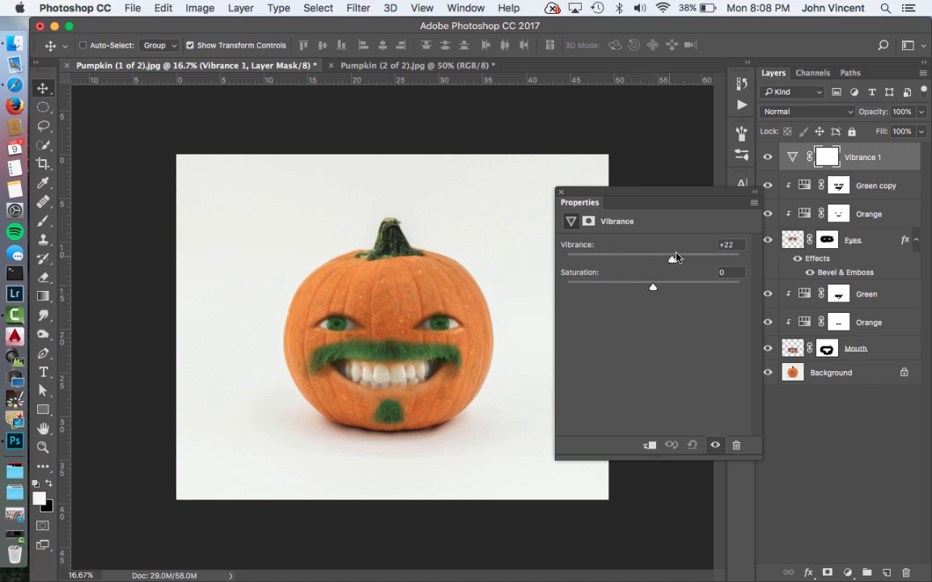
pyautogui.moveTo(708, 254); pyautogui.dragTo(679, 258)
pyautogui.moveTo(679, 263); pyautogui.dragTo(661, 289)
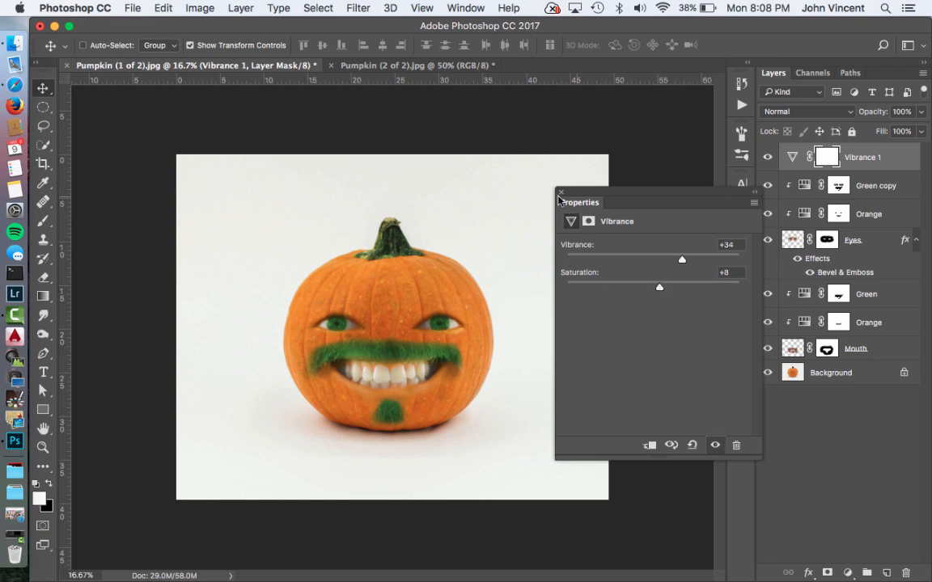
pyautogui.moveTo(630, 195); pyautogui.dragTo(677, 192)
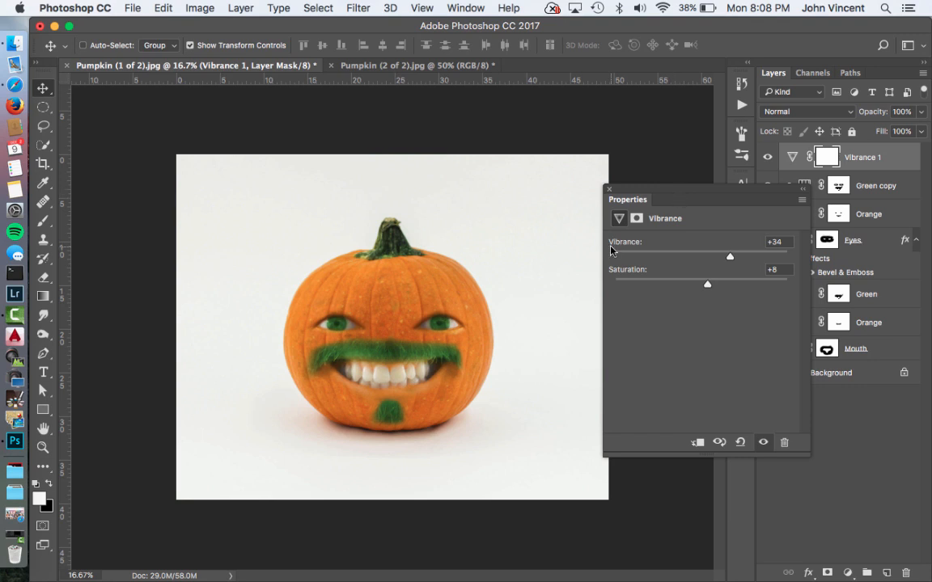
pyautogui.click(8, 315)
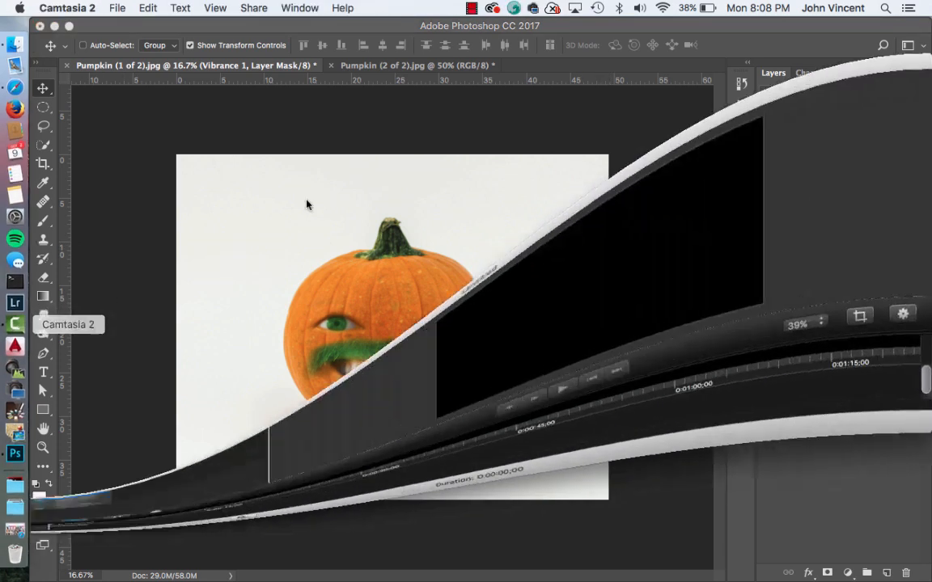
pyautogui.click(472, 8)
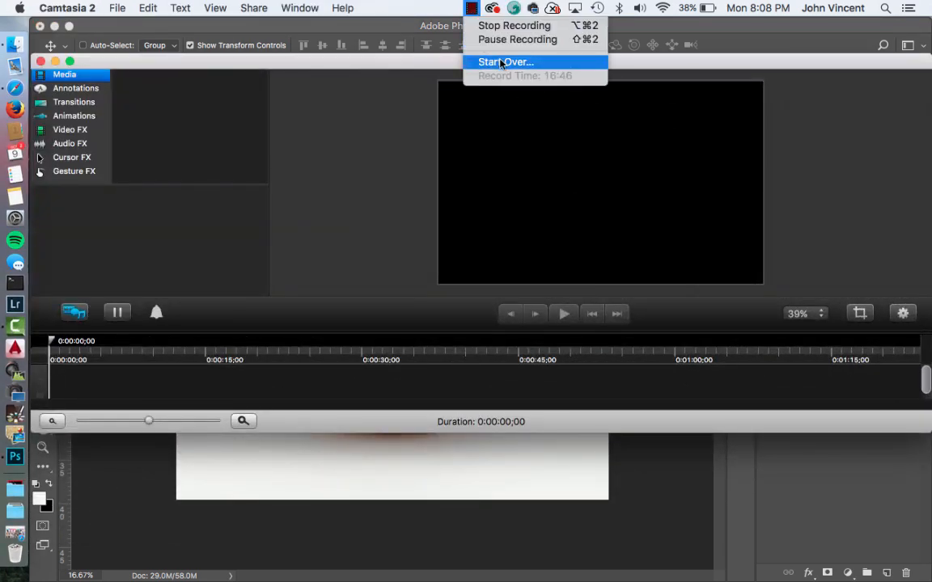